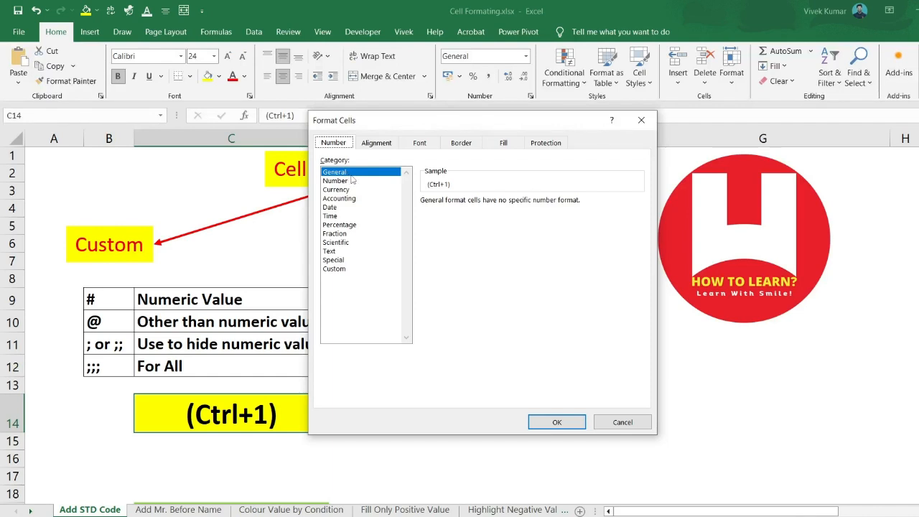
Preview the options of the Number, Currency, Accounting and Date format categories for cell C14 without applying any.
left_click(337, 181)
left_click(351, 192)
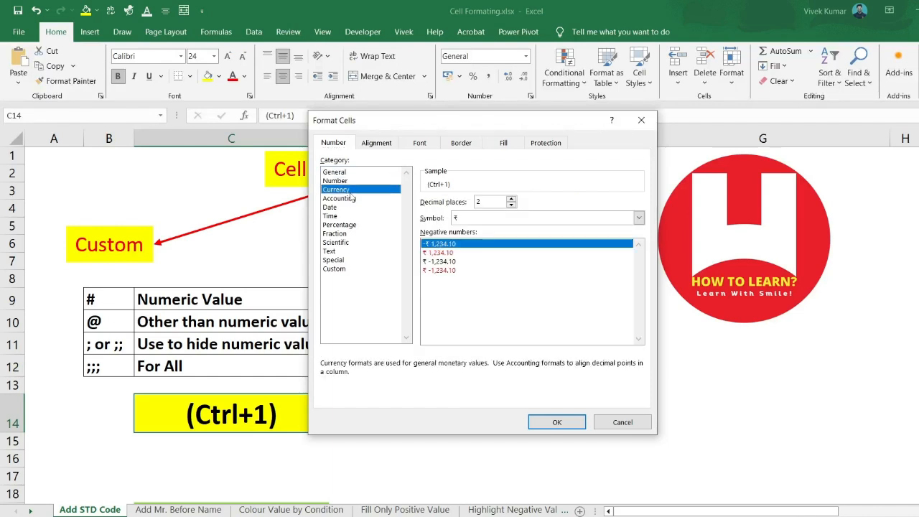
left_click(352, 200)
left_click(345, 207)
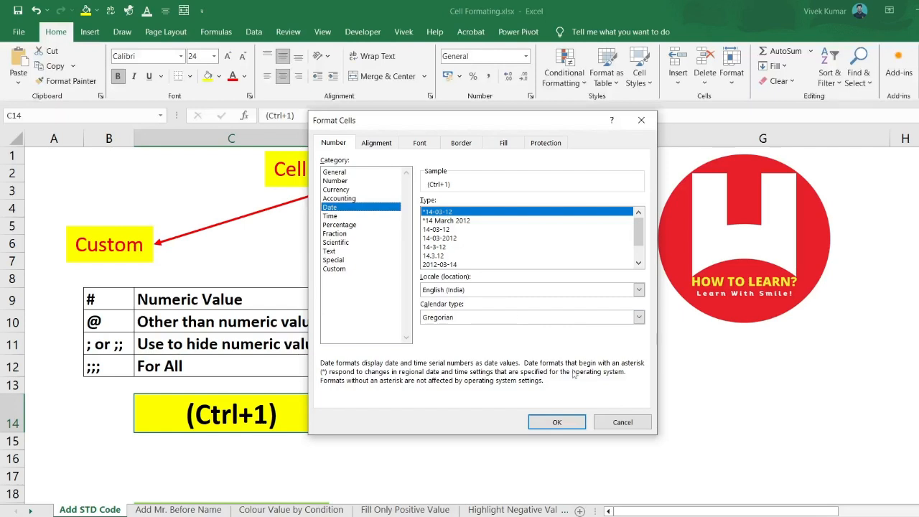
left_click(614, 421)
Enter the date 09-03-2024 in cell E14.
left_click(414, 407)
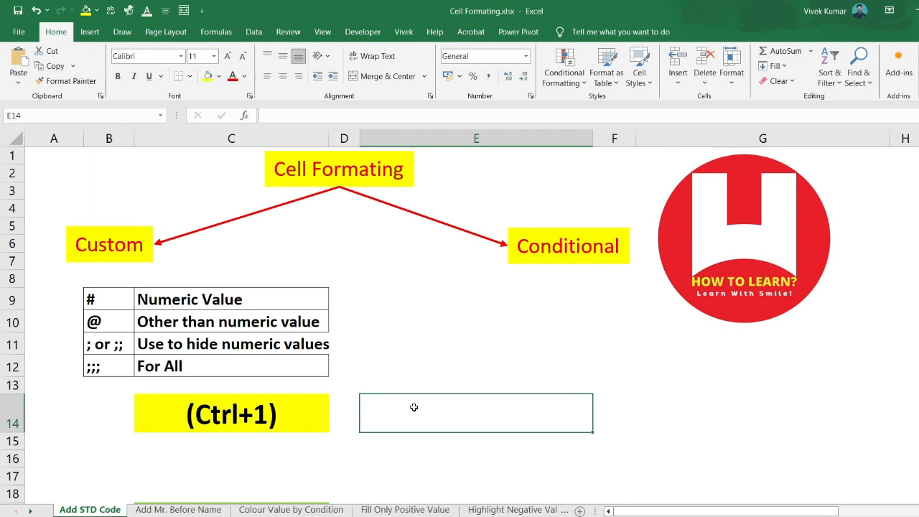
type("09-")
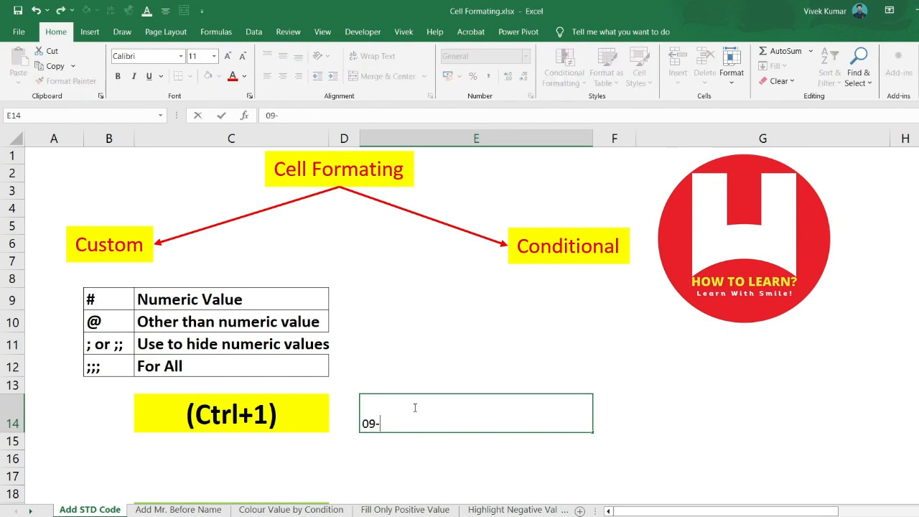
type("03-2024")
key("Return")
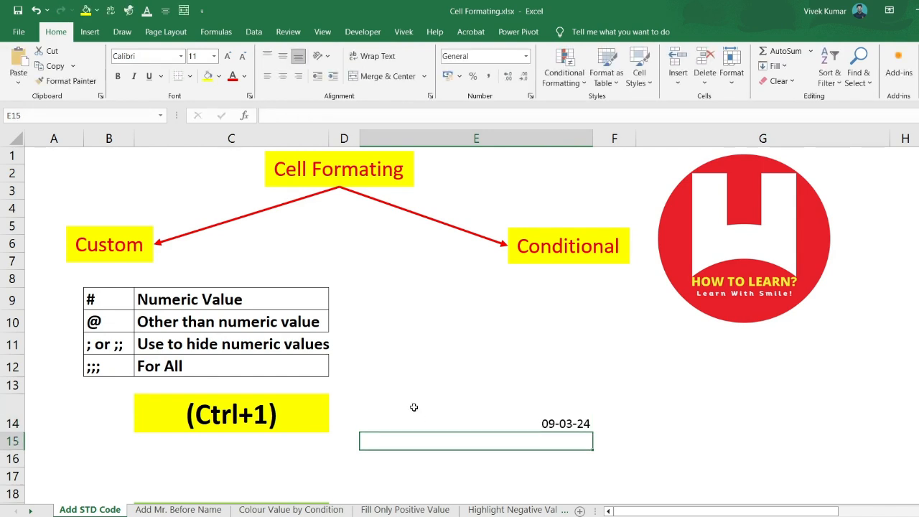
Format the date in cell E14 with the long weekday date type "Wednesday, 14 March, 2012".
left_click(443, 419)
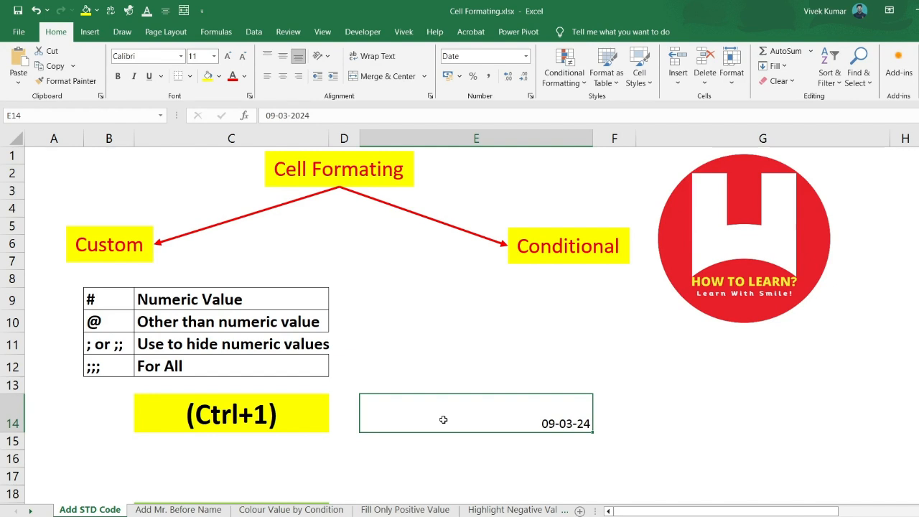
key("ctrl+1")
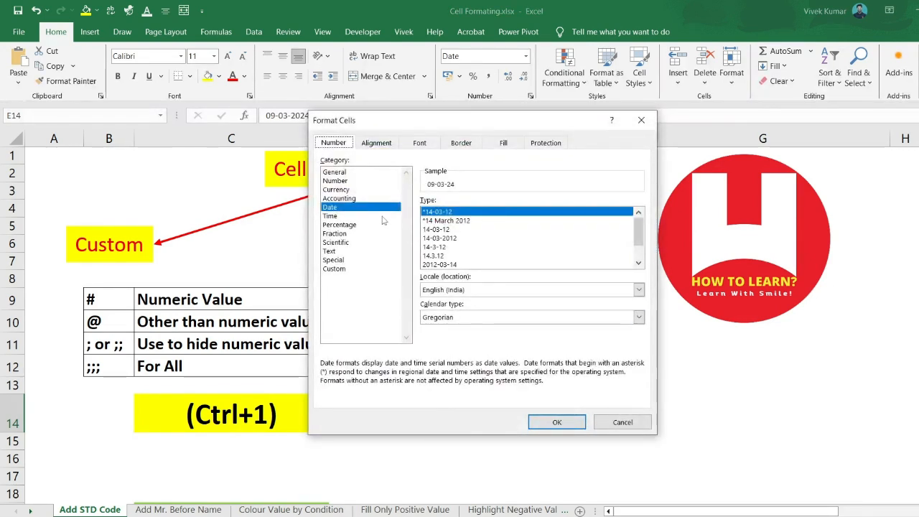
left_click(442, 221)
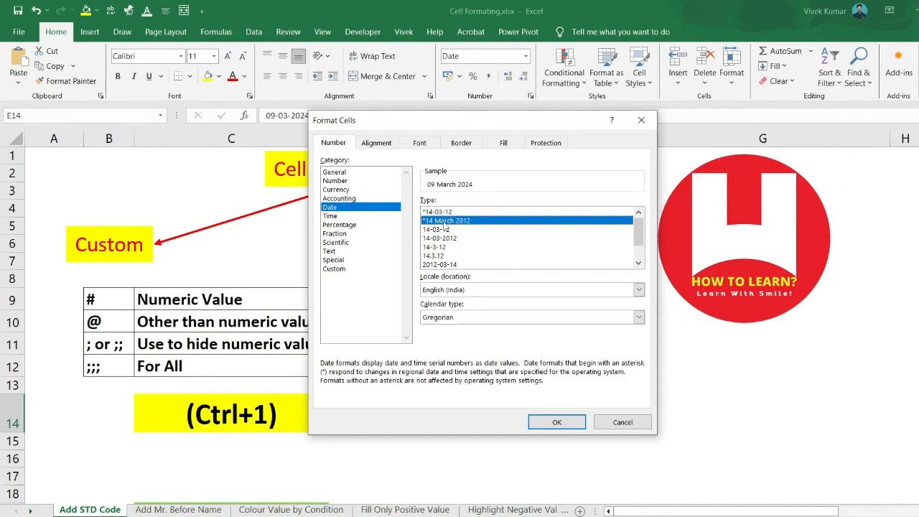
left_click(638, 263)
left_click(638, 263)
left_click(638, 264)
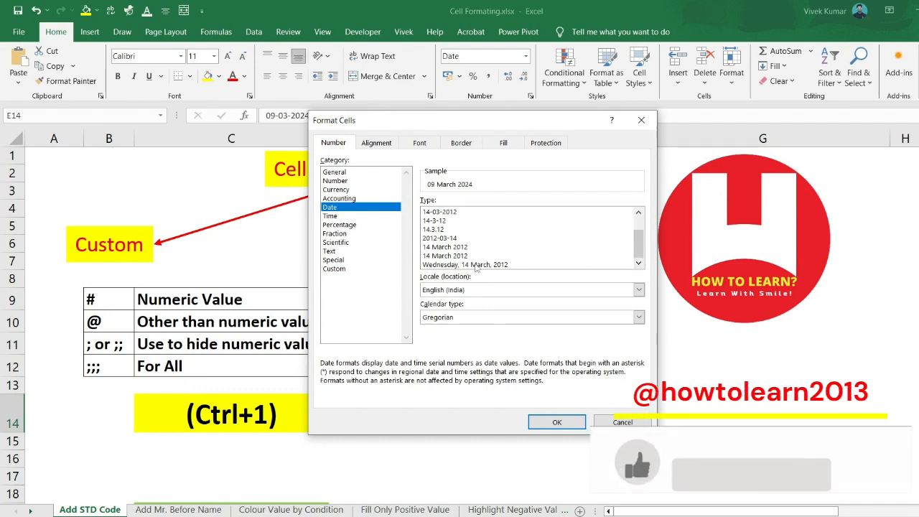
left_click(449, 265)
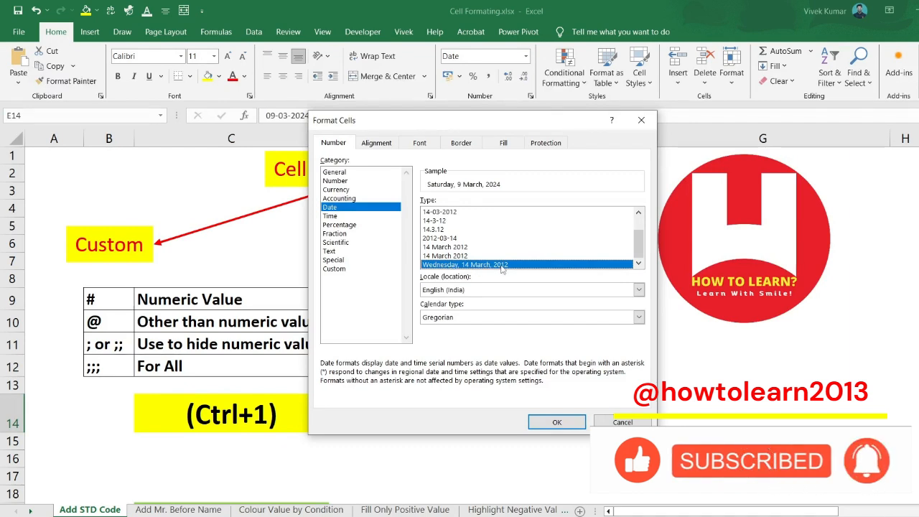
left_click(551, 421)
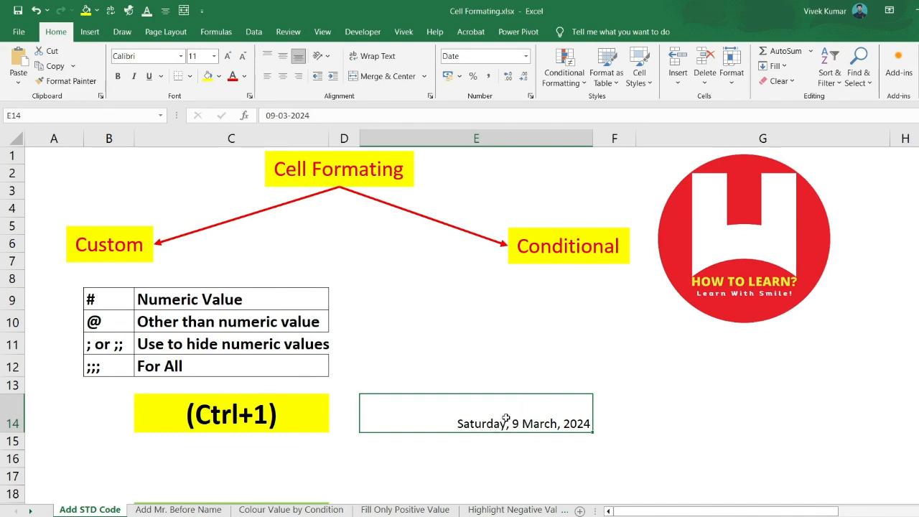
Apply the long weekday date type "Wednesday, 14 March, 2012" to the empty cells E11:E13.
left_click_drag(479, 337, 482, 388)
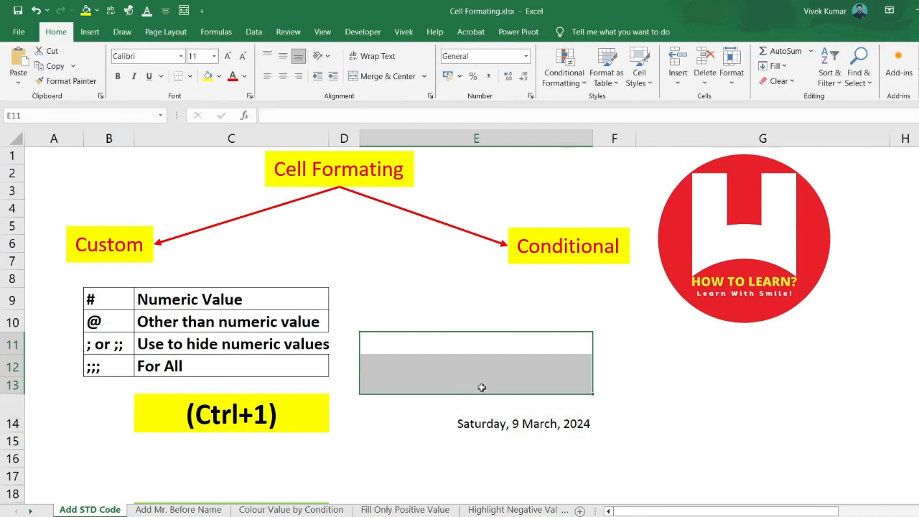
key("ctrl+1")
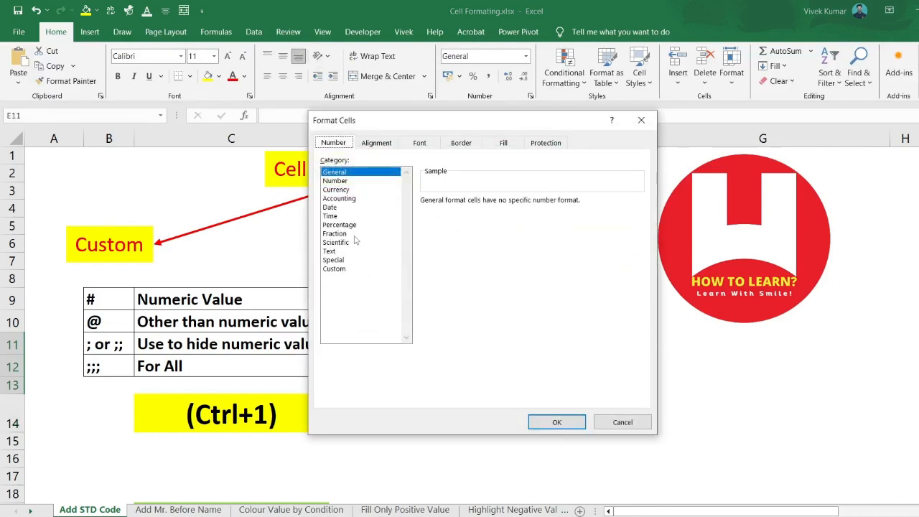
left_click(338, 208)
left_click_drag(639, 231, 639, 246)
left_click(494, 265)
left_click(572, 424)
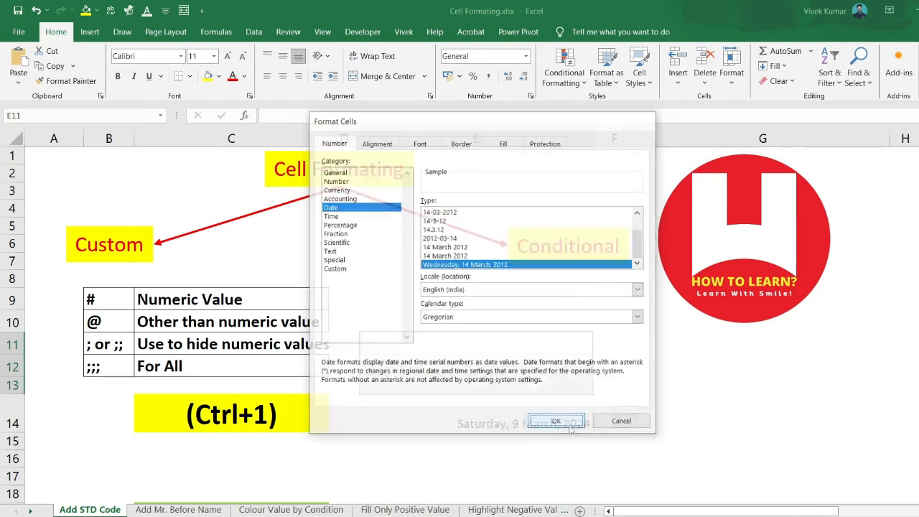
Enter the date 20-12-2020 in cell E12 and check the underlying value in edit mode.
left_click(451, 371)
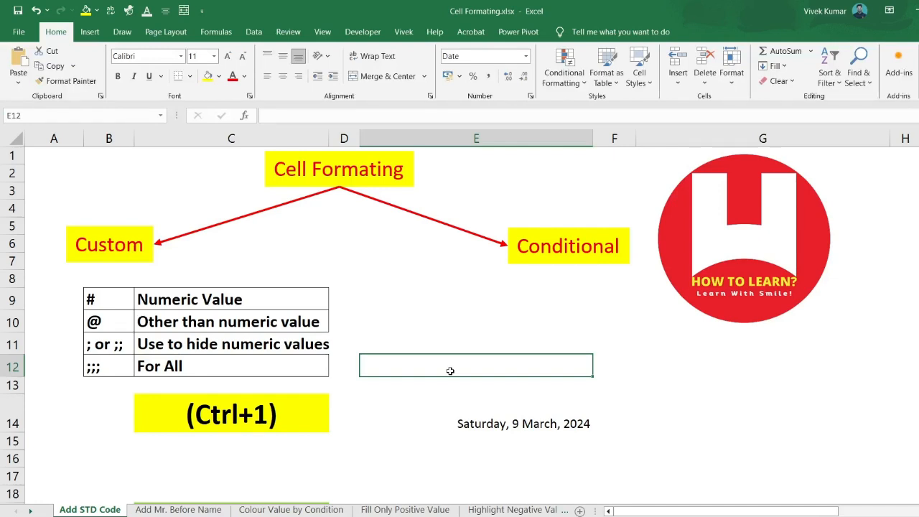
type("20-12-")
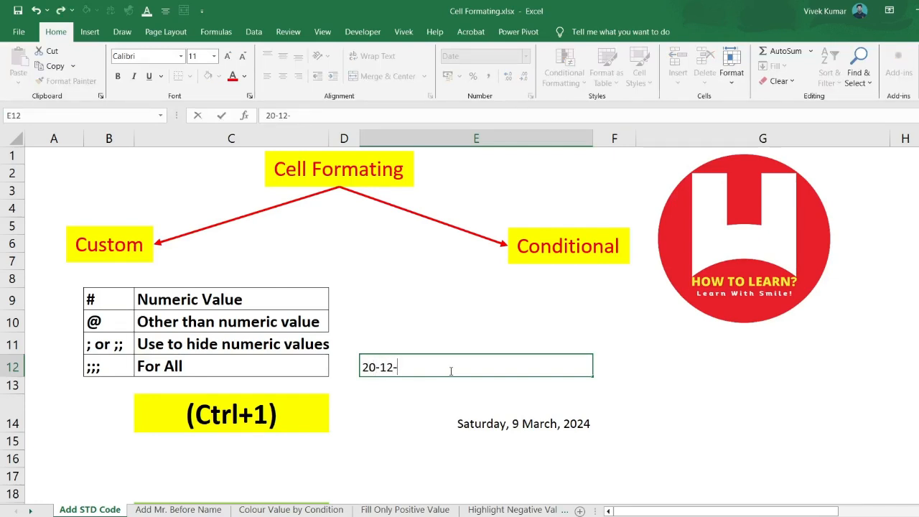
type("2020")
key("Return")
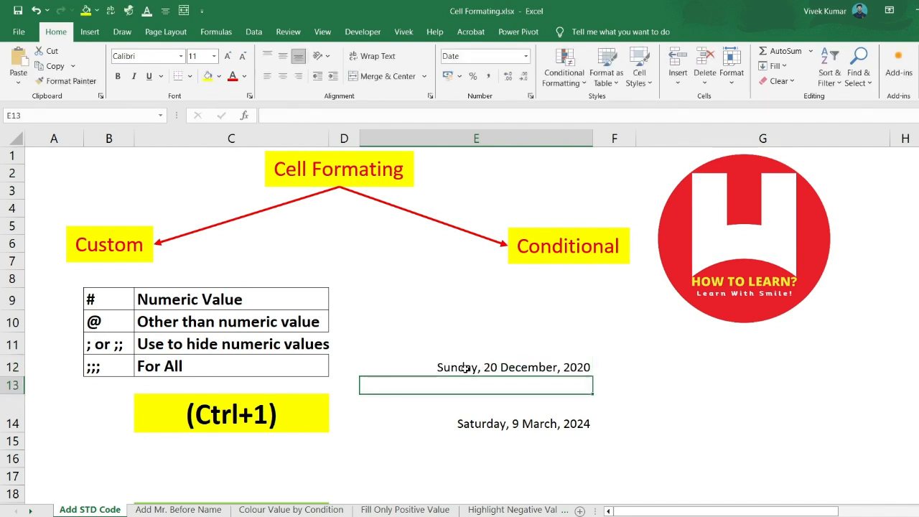
left_click(510, 368)
double_click(509, 368)
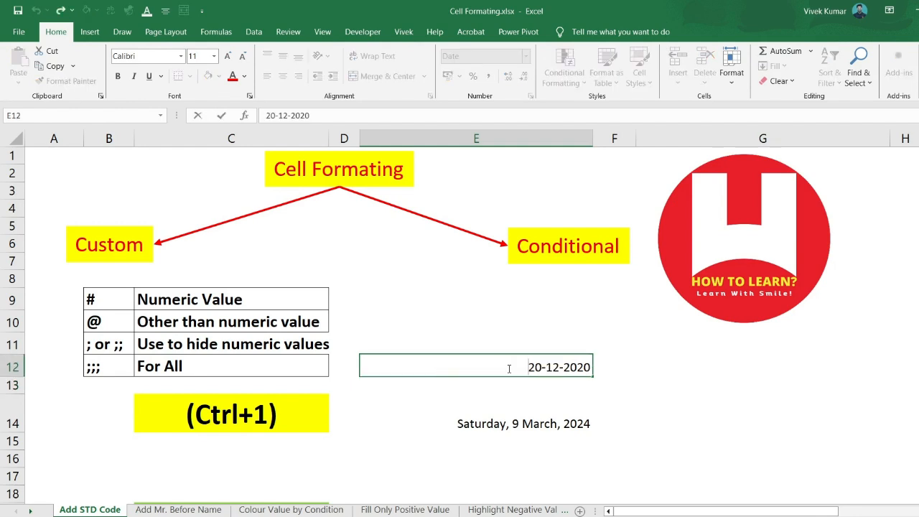
key("Return")
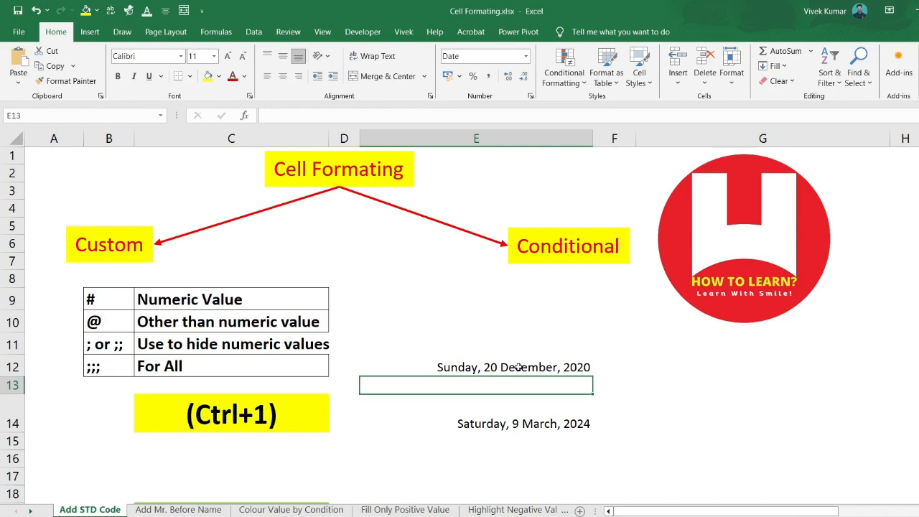
Format the dates in cells E12:E14 with the short date type "14-3-12".
left_click_drag(517, 368, 516, 426)
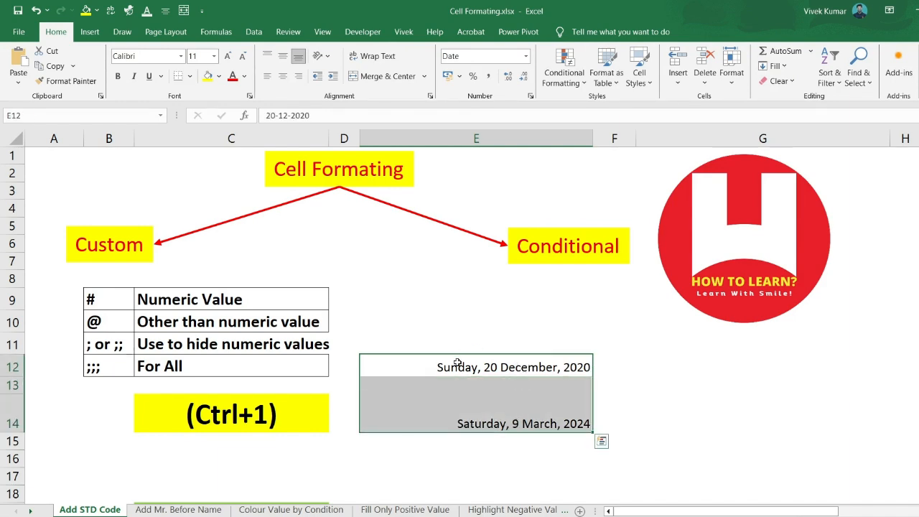
key("ctrl+1")
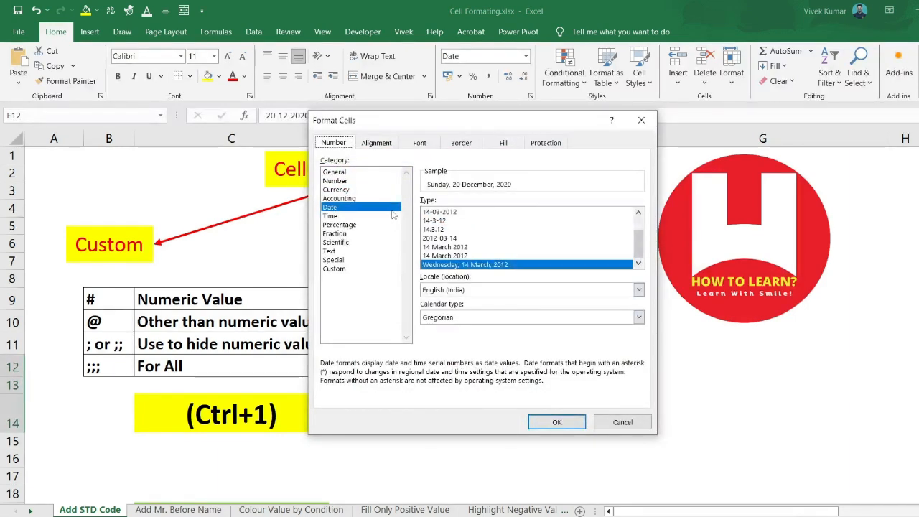
left_click(447, 221)
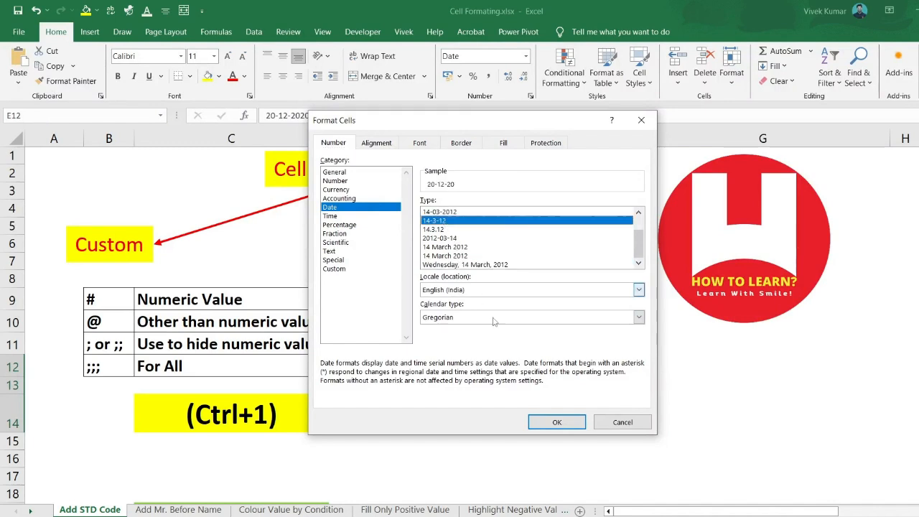
left_click(546, 423)
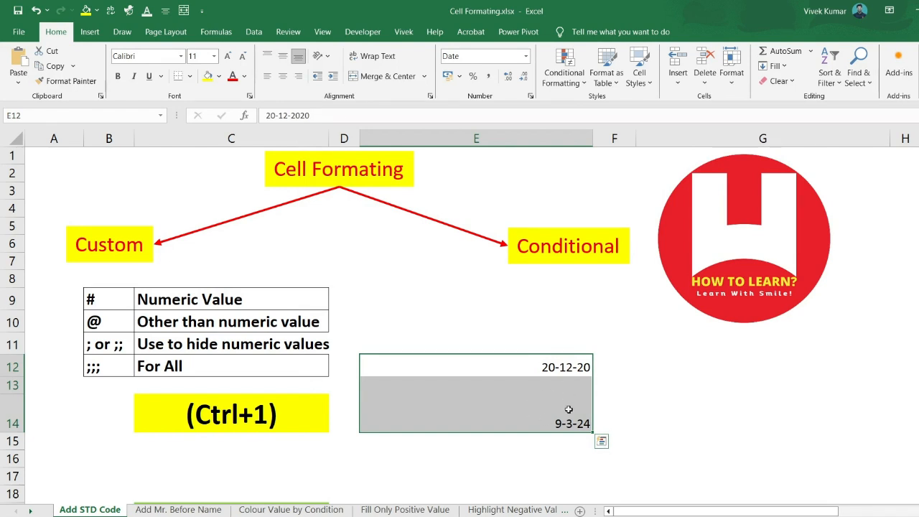
Enter the decimal number 54.567484 in cell E10.
left_click(505, 330)
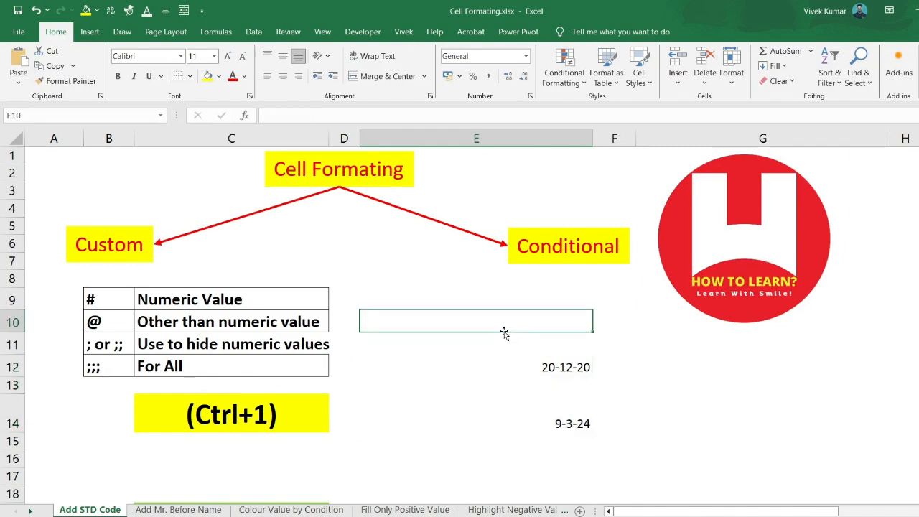
type("54.")
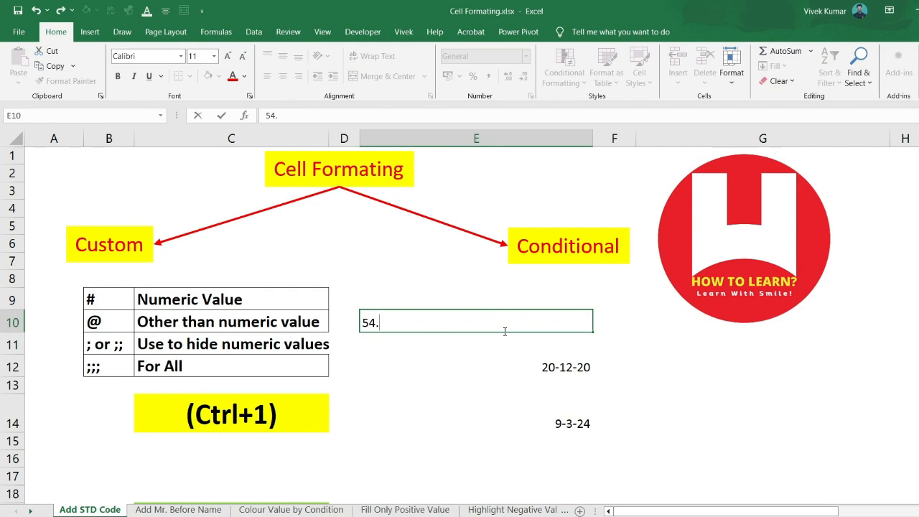
type("567484")
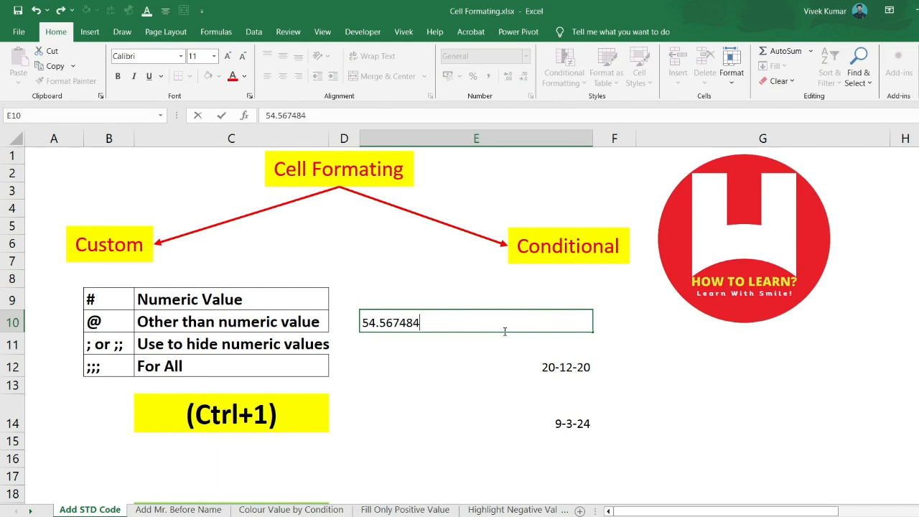
left_click(494, 361)
Apply the Number category with two decimal places to cell E10, and undo the format change.
left_click(529, 328)
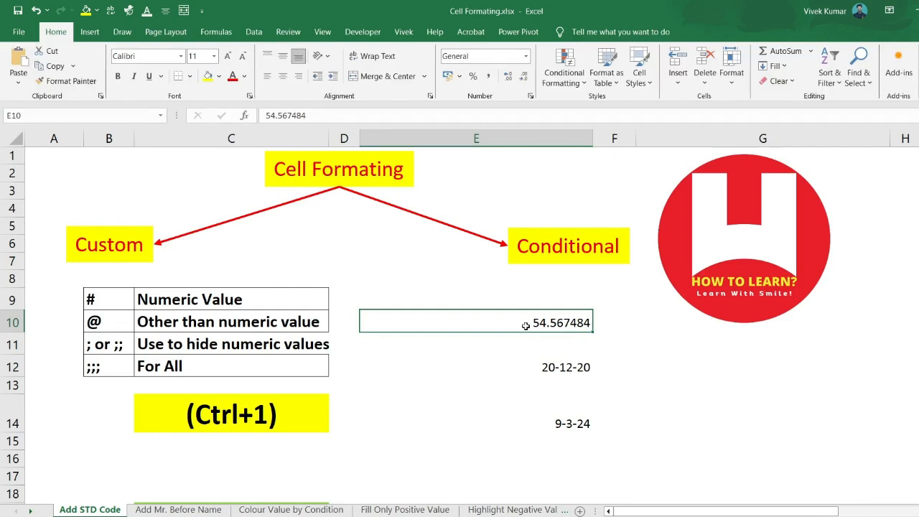
key("ctrl+1")
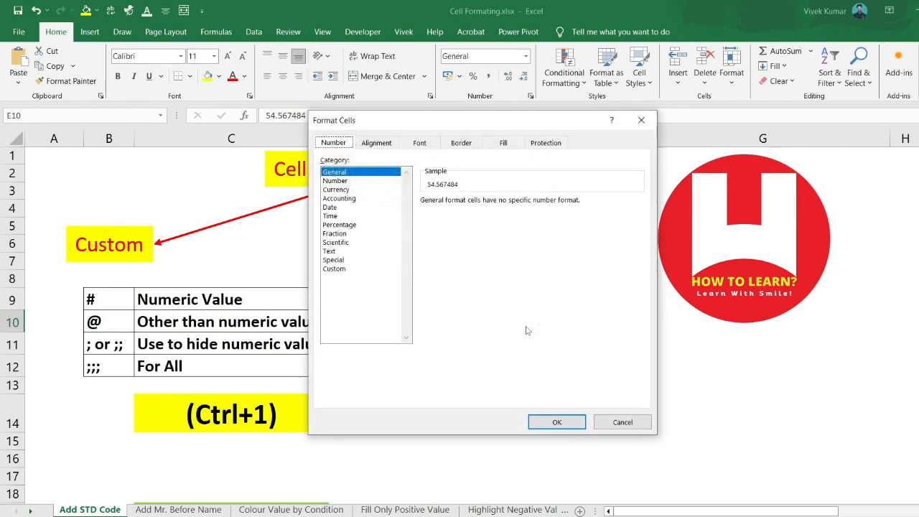
left_click(363, 182)
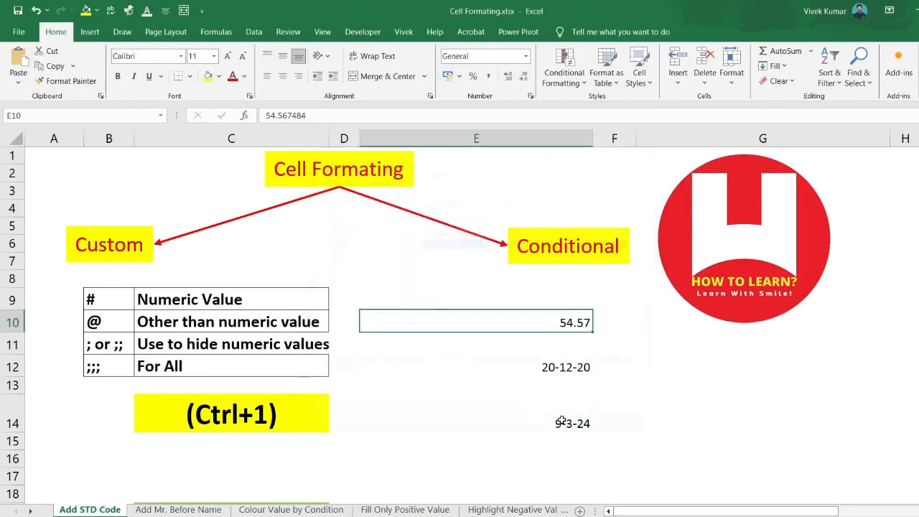
left_click(564, 423)
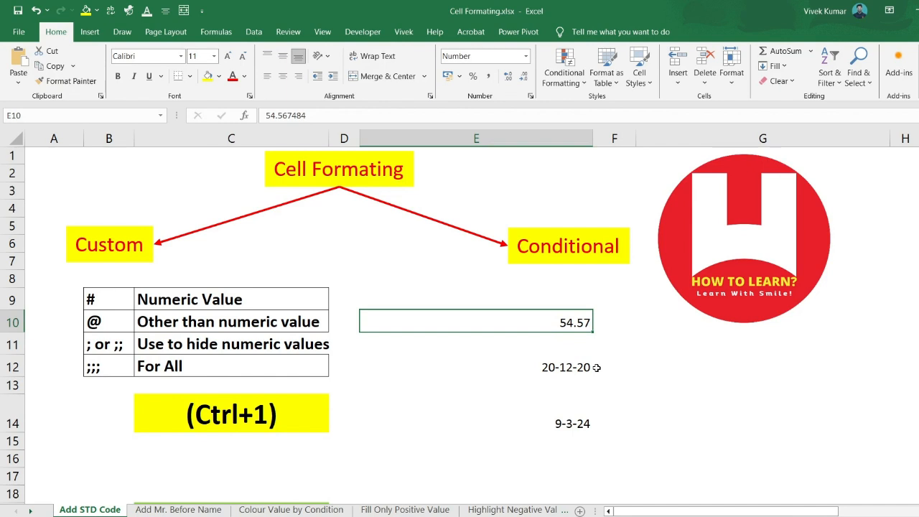
key("ctrl+z")
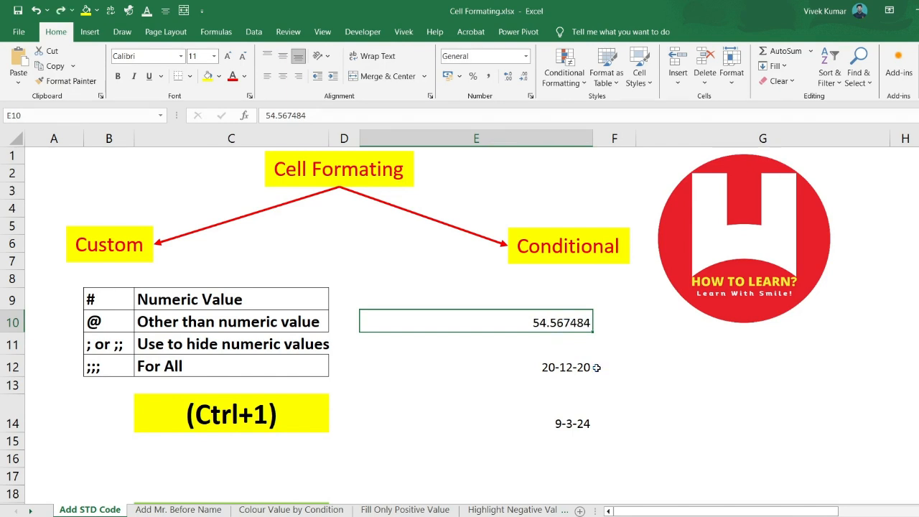
Increase the number of decimals displayed in cell E10 to 15 places.
left_click(477, 362)
left_click(486, 324)
left_click(508, 76)
left_click(508, 77)
left_click(508, 77)
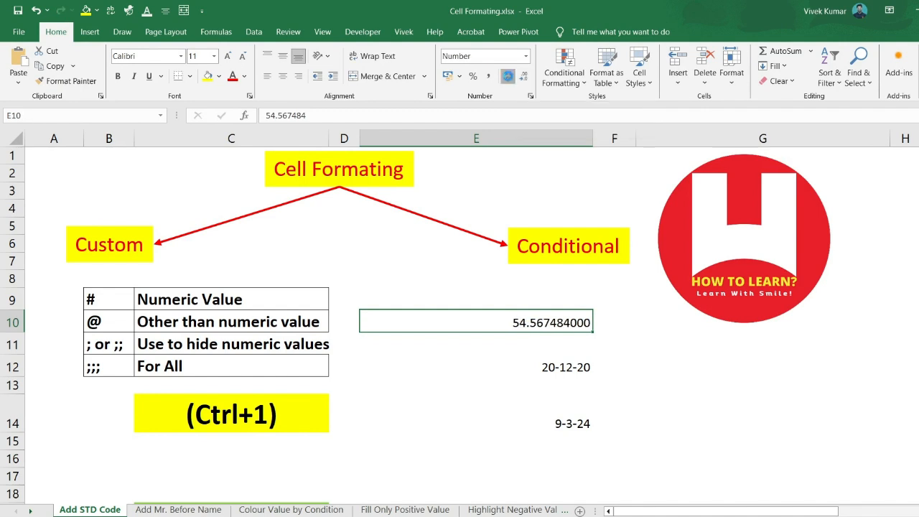
left_click(508, 76)
left_click(508, 76)
left_click(507, 76)
left_click(508, 76)
left_click(508, 76)
left_click(508, 76)
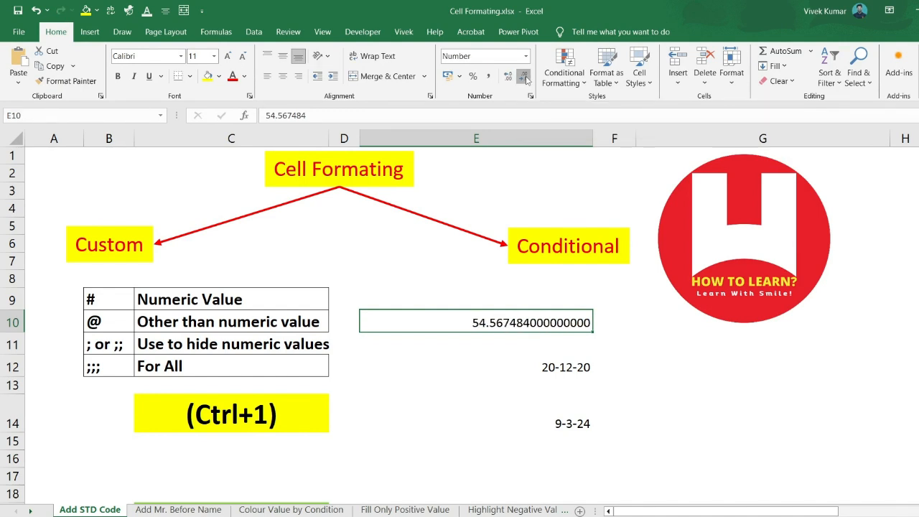
Reduce the decimals displayed in cell E10 to two places.
left_click(525, 77)
left_click(525, 77)
left_click(525, 77)
left_click(525, 77)
left_click(525, 76)
left_click(525, 77)
left_click(525, 76)
left_click(525, 77)
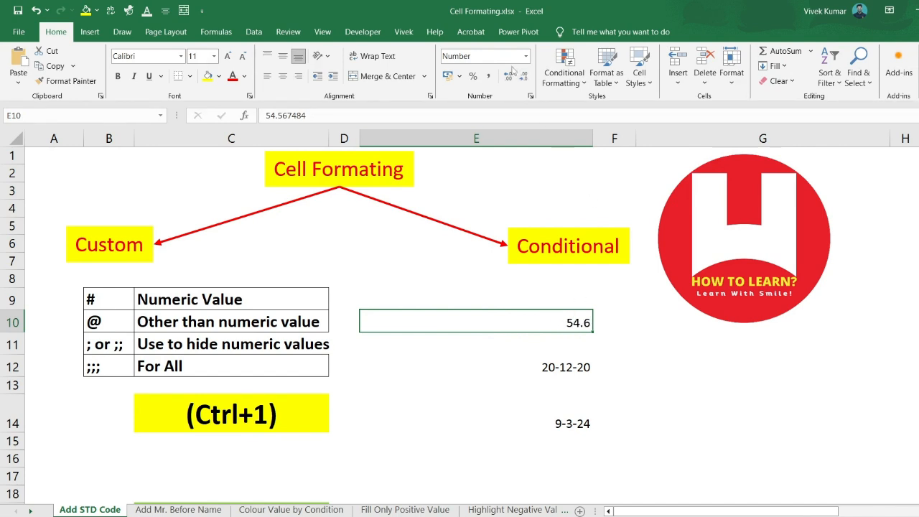
left_click(508, 76)
left_click(904, 344)
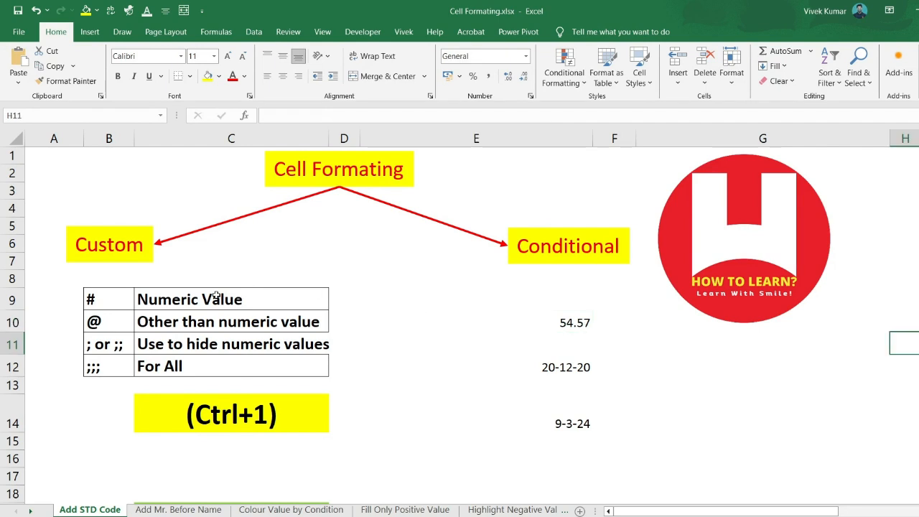
Widen column C slightly so the text "Use to hide numeric values" fits inside its cell.
left_click(114, 303)
left_click(115, 327)
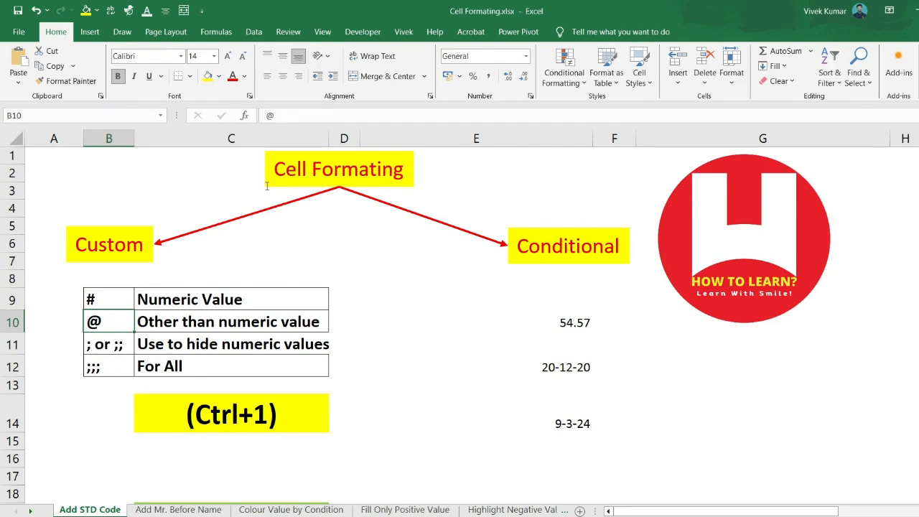
left_click_drag(329, 138, 337, 137)
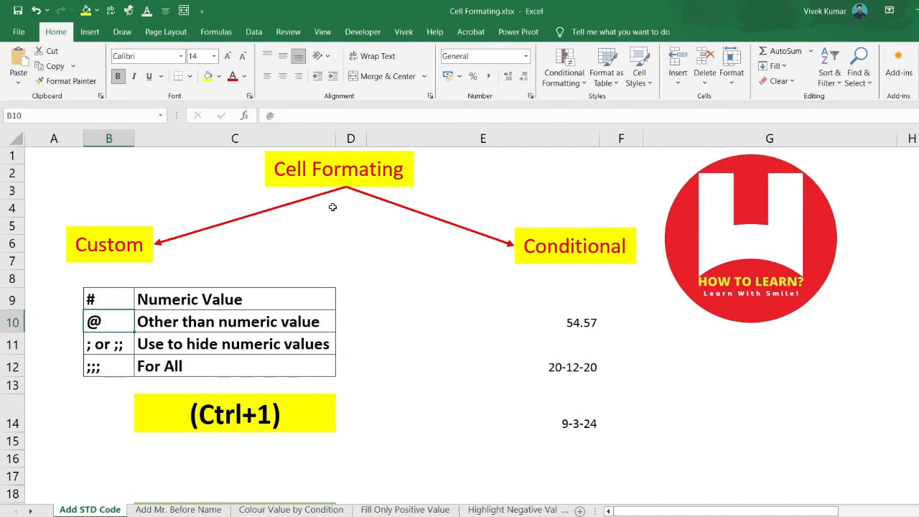
left_click(330, 173)
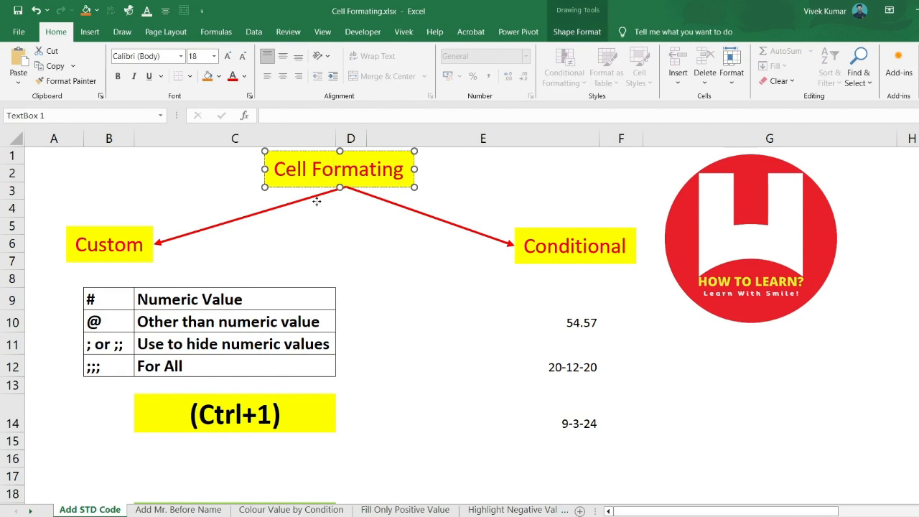
left_click(317, 198)
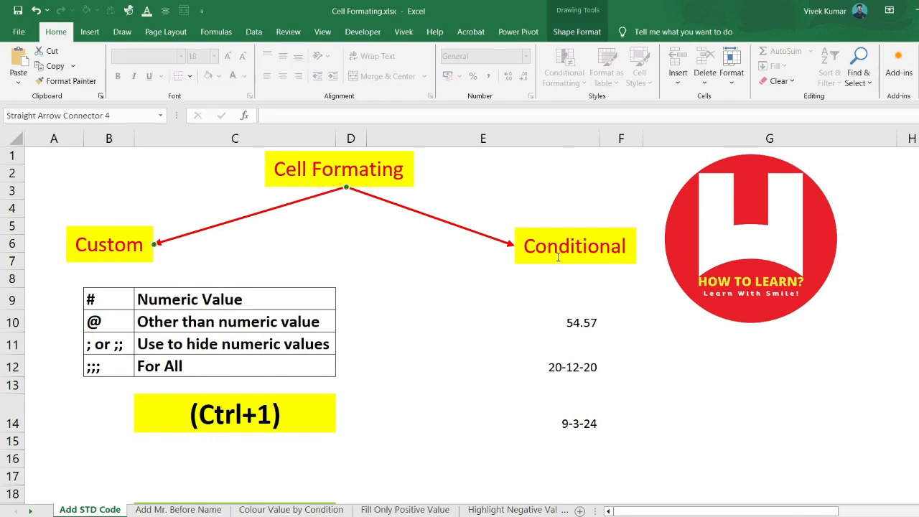
Review the number format categories from Number to Custom in the Format Cells dialog for cell E8, and close it without applying anything.
left_click(429, 277)
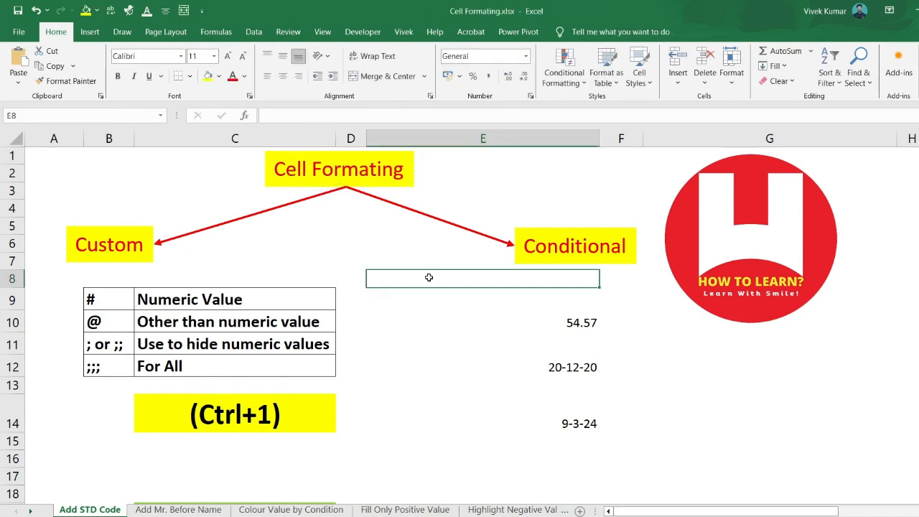
right_click(429, 278)
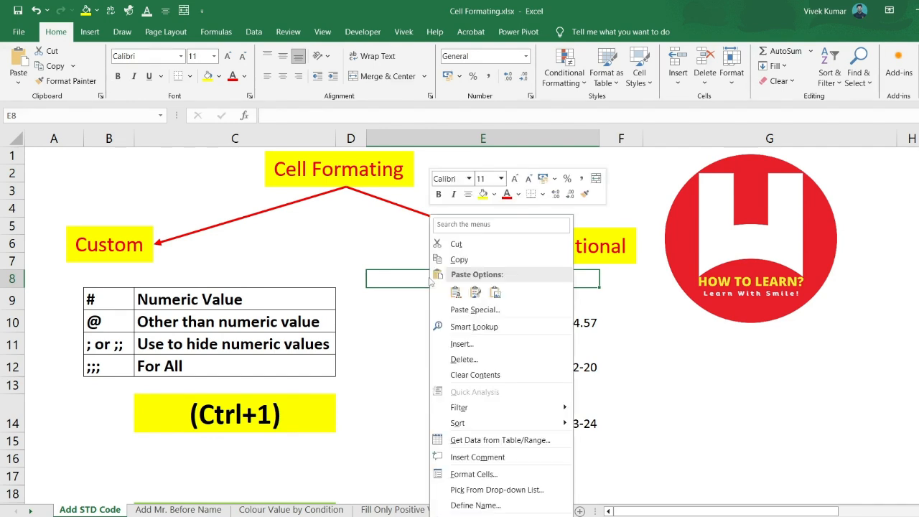
left_click(502, 476)
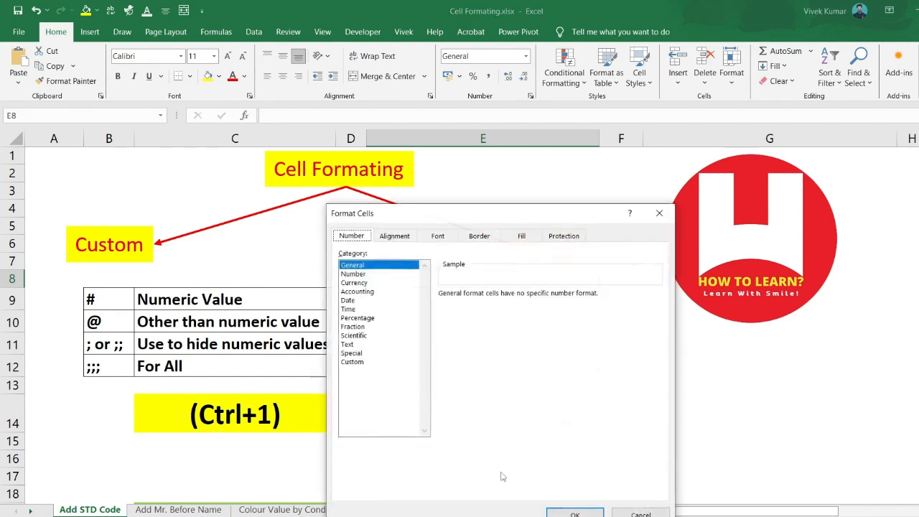
left_click(367, 364)
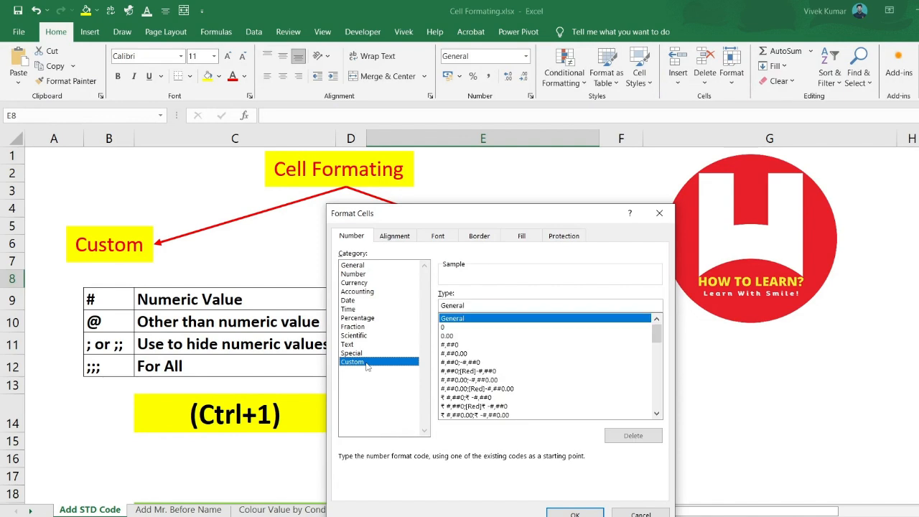
left_click(356, 292)
left_click(352, 301)
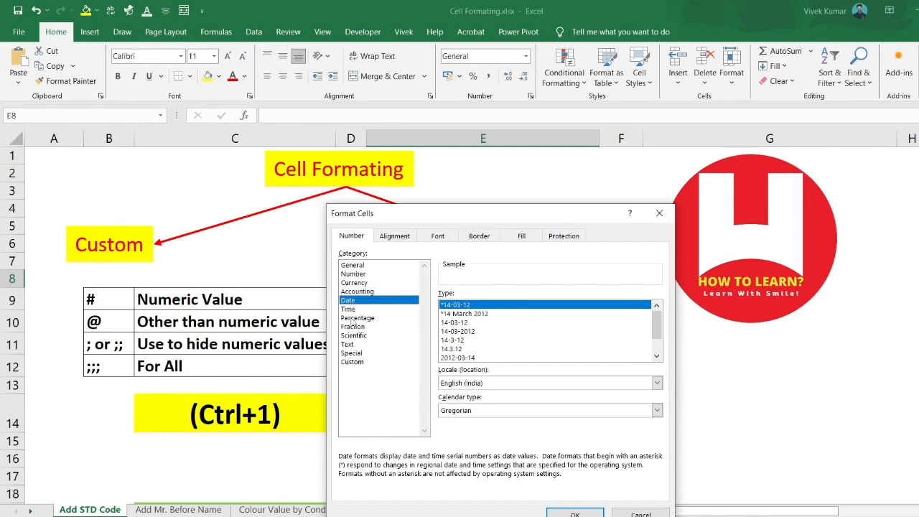
left_click(352, 318)
left_click(352, 327)
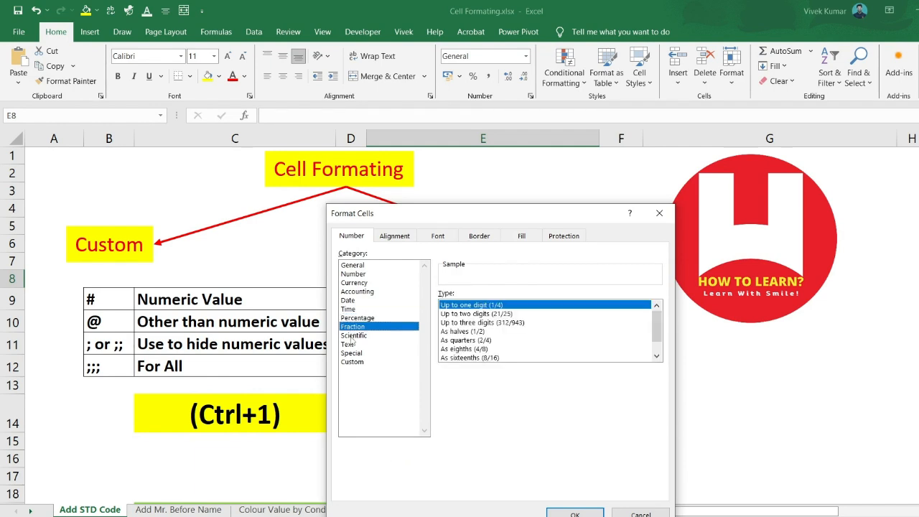
left_click(352, 335)
left_click(350, 344)
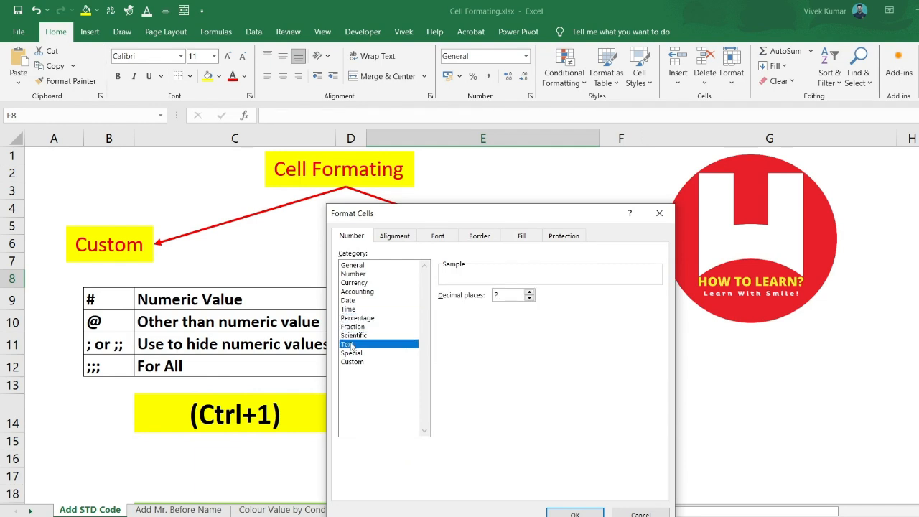
left_click(361, 293)
left_click(358, 283)
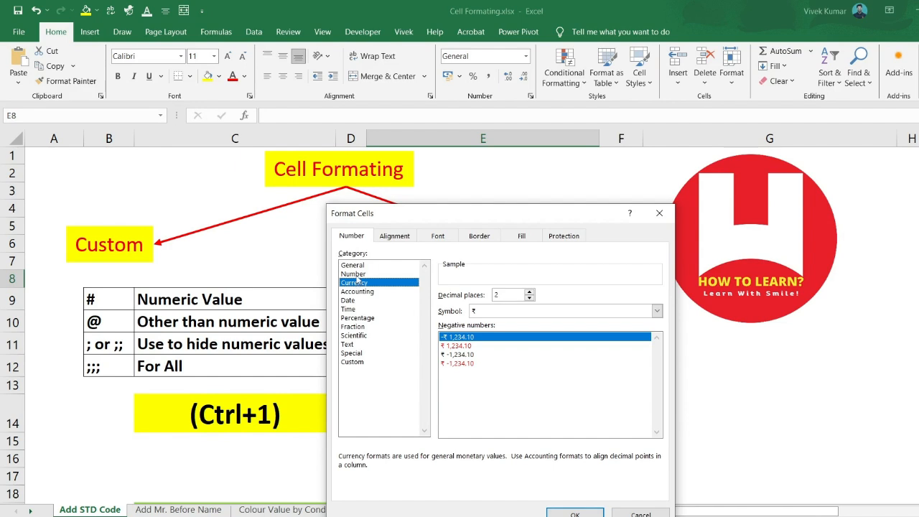
left_click(356, 274)
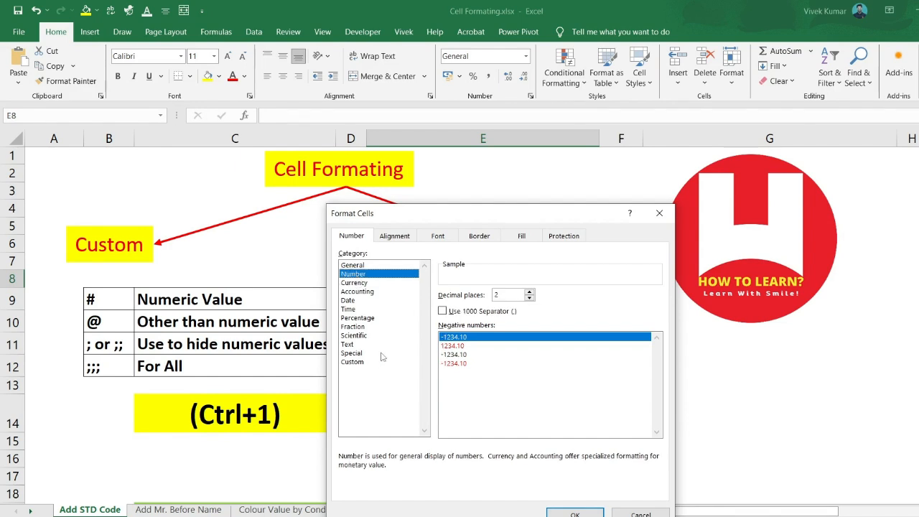
left_click(358, 363)
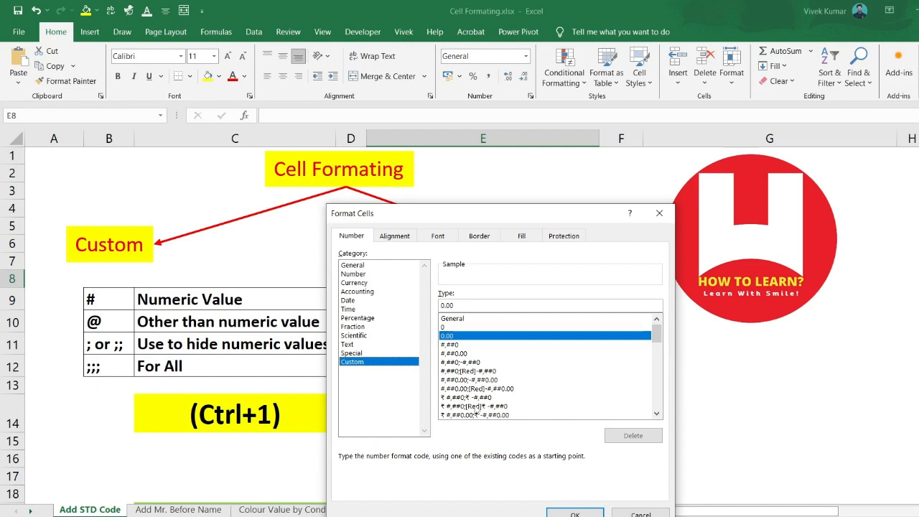
left_click(641, 513)
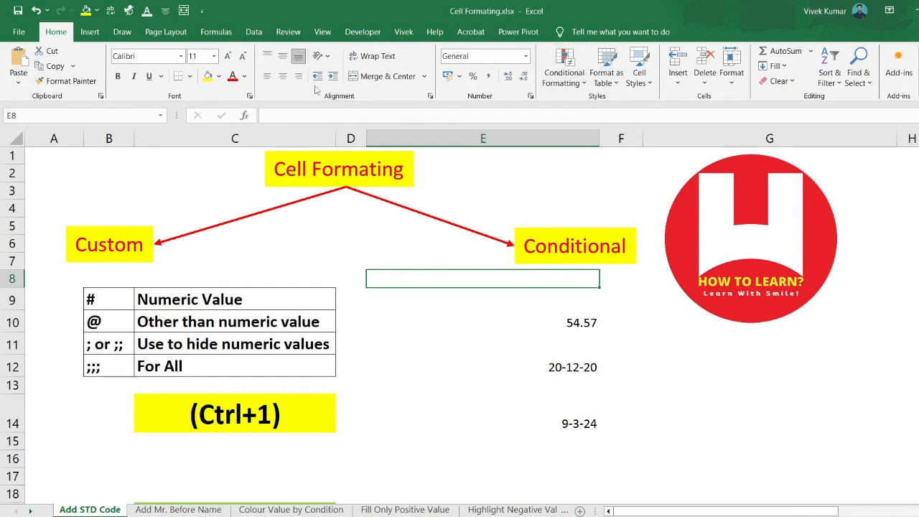
Look over the available Conditional Formatting options and dismiss them without choosing a rule.
left_click(579, 83)
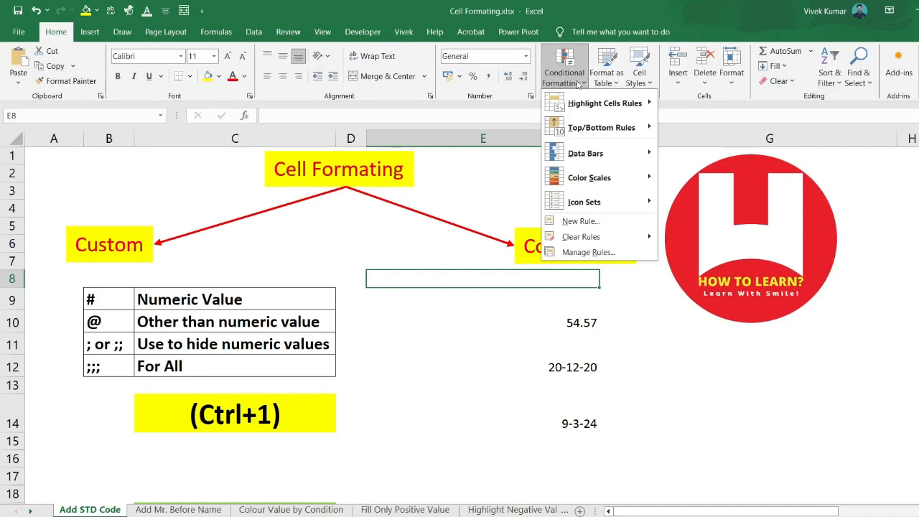
left_click(416, 290)
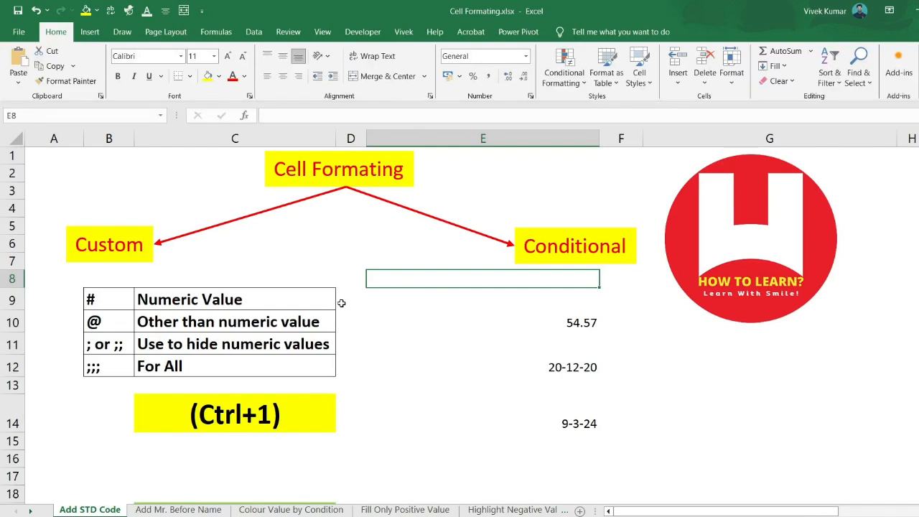
Review the # and @ format codes and the meaning of # in the reference table.
left_click(104, 302)
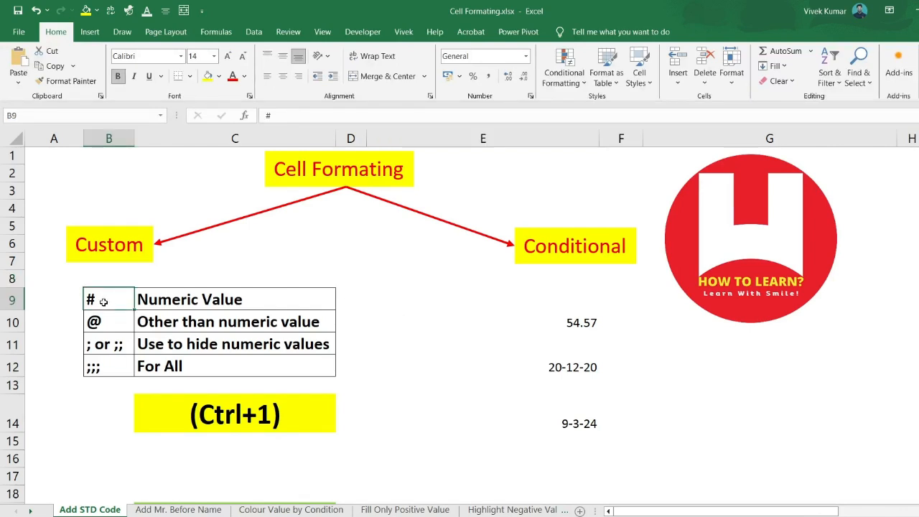
left_click(267, 305)
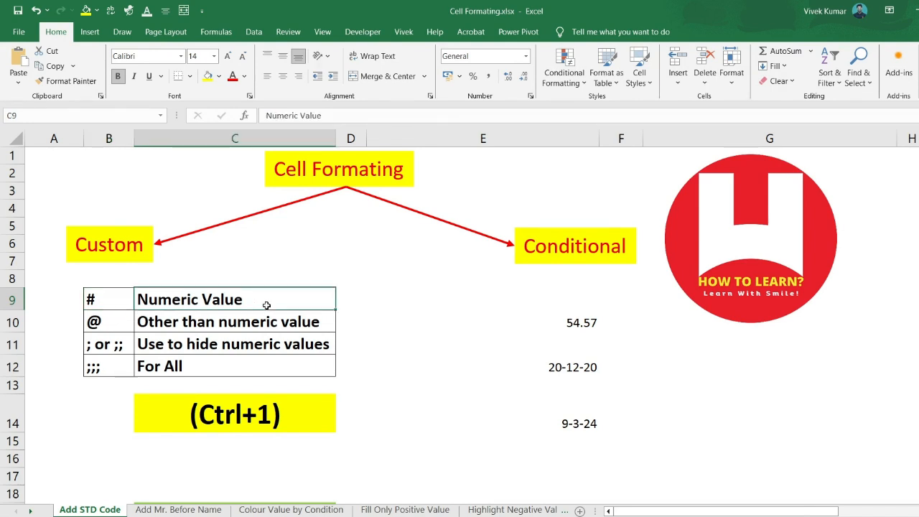
left_click(104, 325)
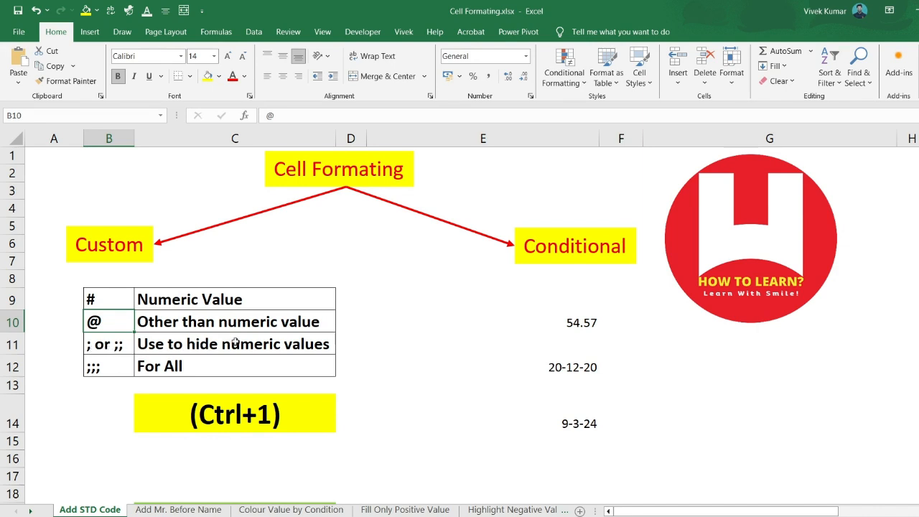
Apply the custom number format ;; to cell E10, then undo, redo and undo that change.
left_click(556, 322)
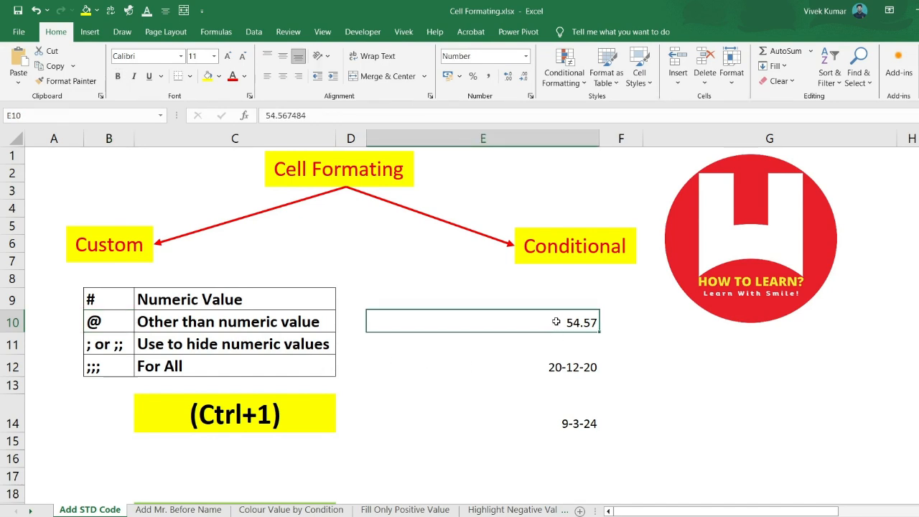
key("ctrl+1")
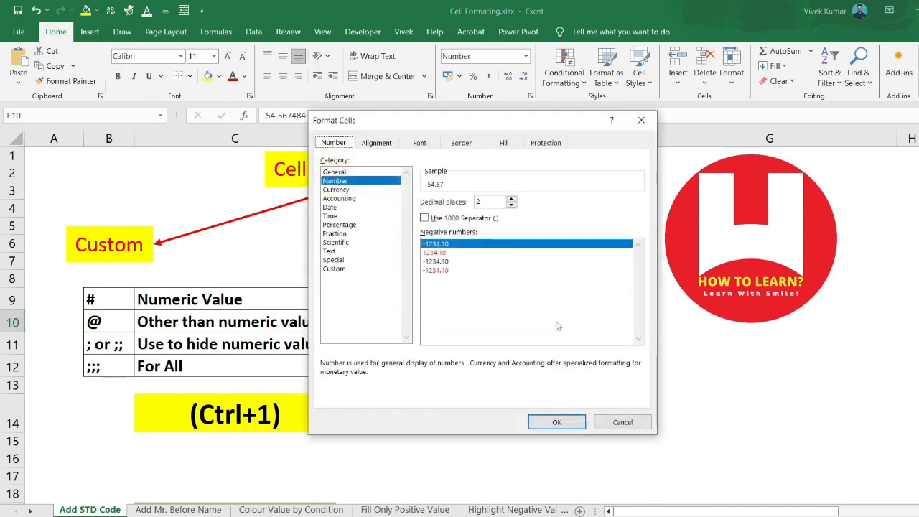
left_click(338, 268)
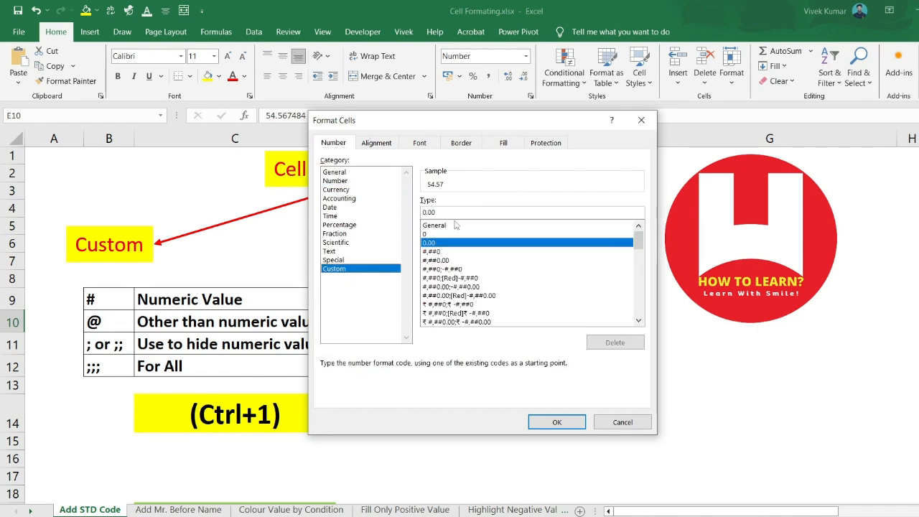
left_click_drag(451, 213, 406, 214)
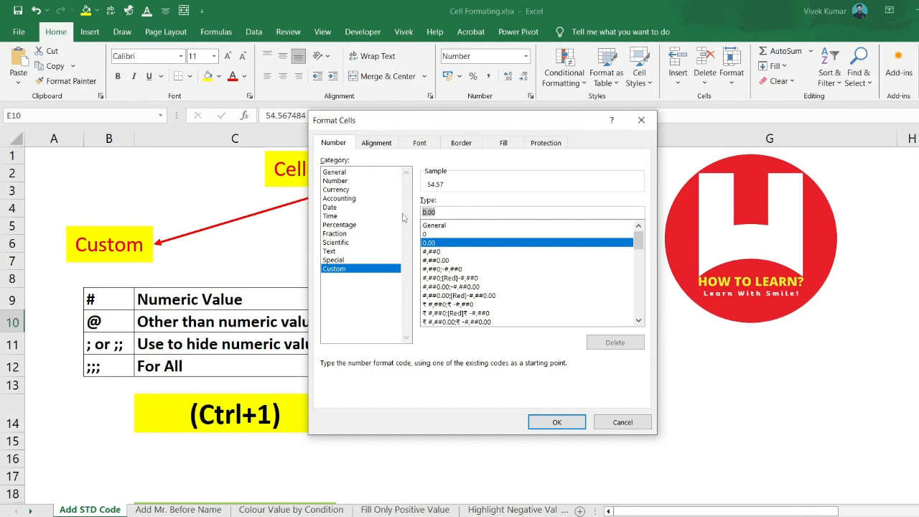
type(";;")
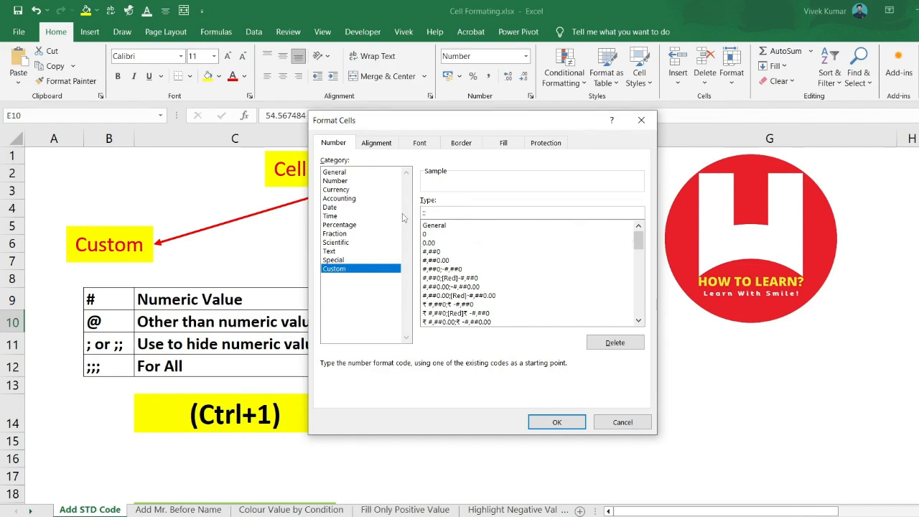
key("Return")
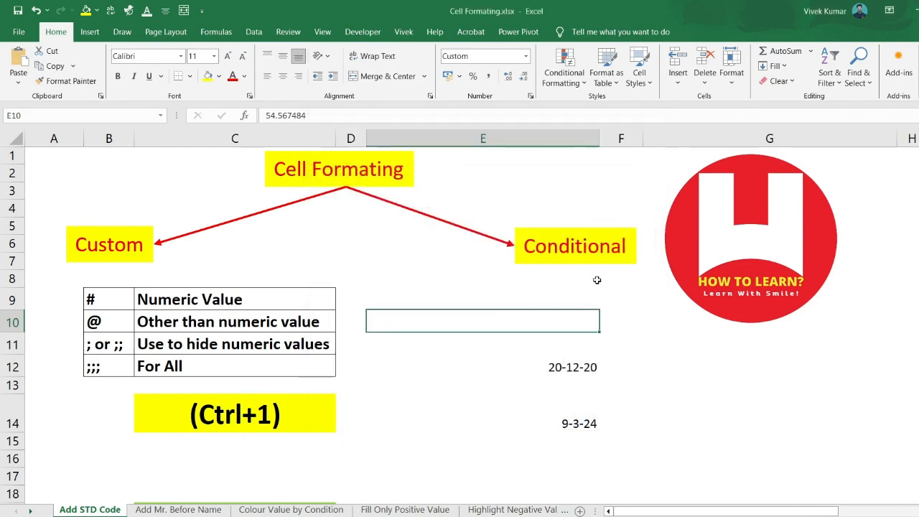
key("ctrl+z")
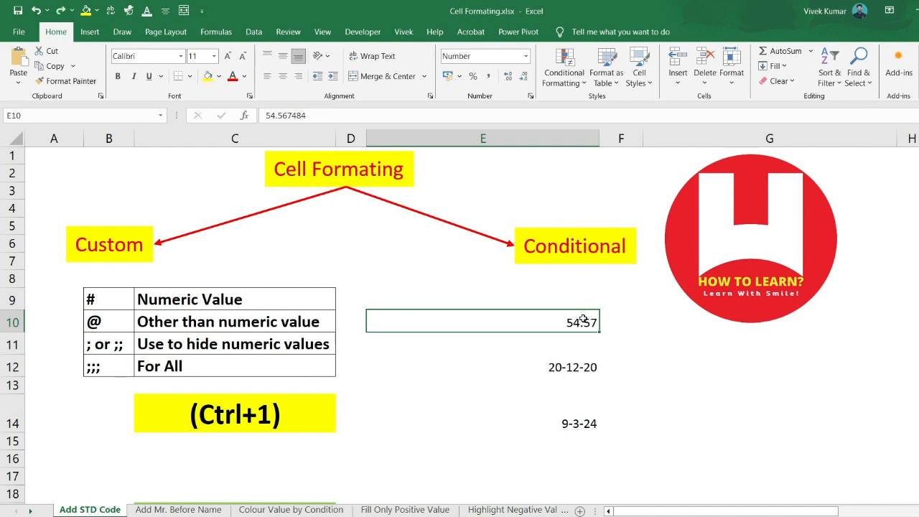
key("ctrl+y")
key("ctrl+z")
Apply the custom number format ;; to the range B9:E14, and undo the format change.
left_click_drag(111, 292, 596, 424)
key("ctrl+1")
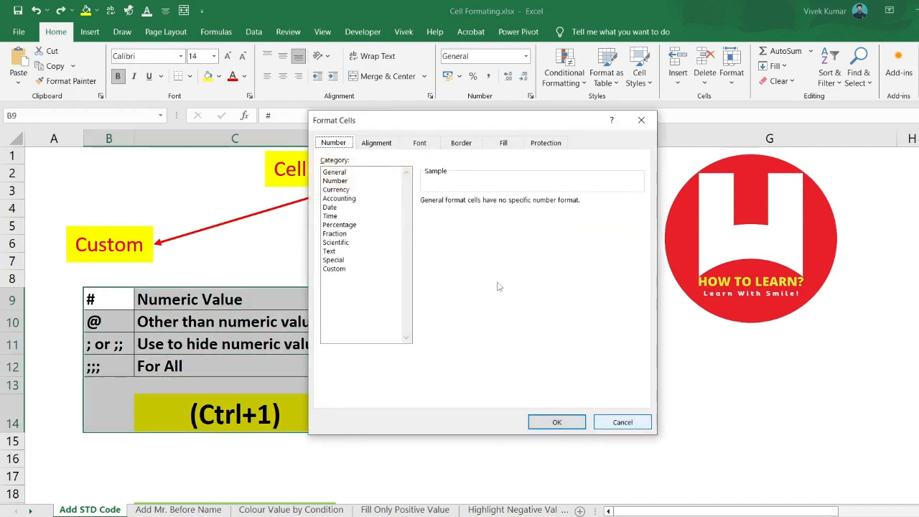
left_click(334, 268)
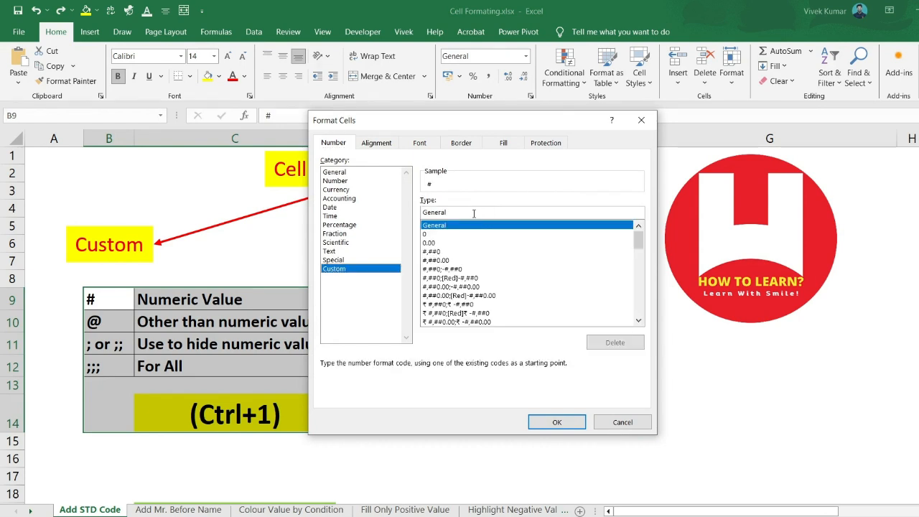
left_click_drag(461, 214, 423, 215)
type(";;")
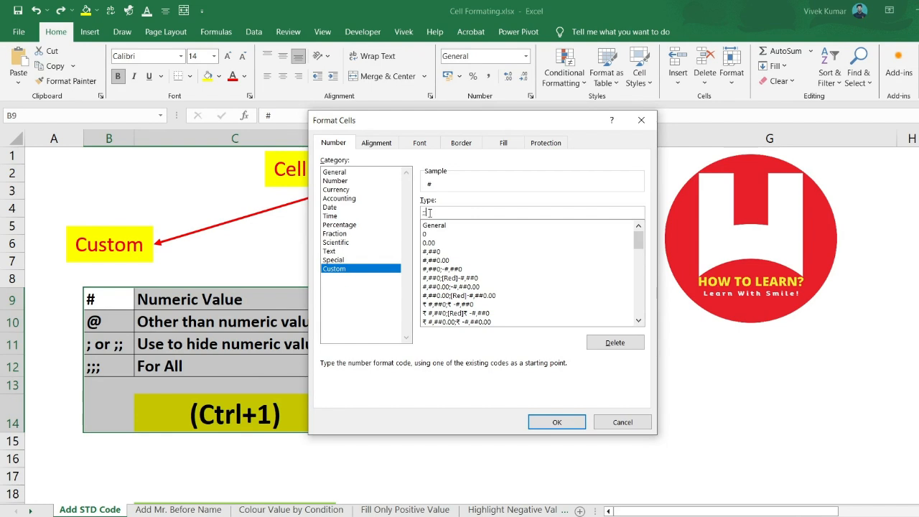
left_click(558, 425)
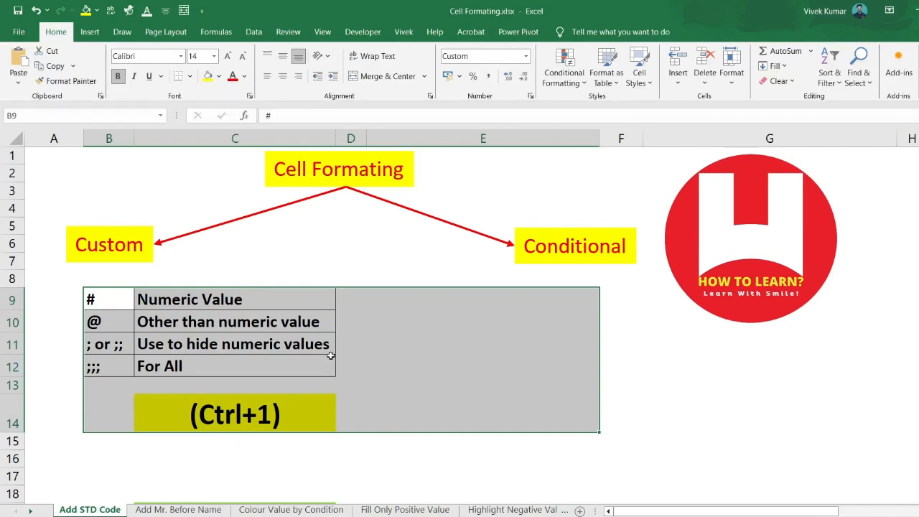
key("ctrl+z")
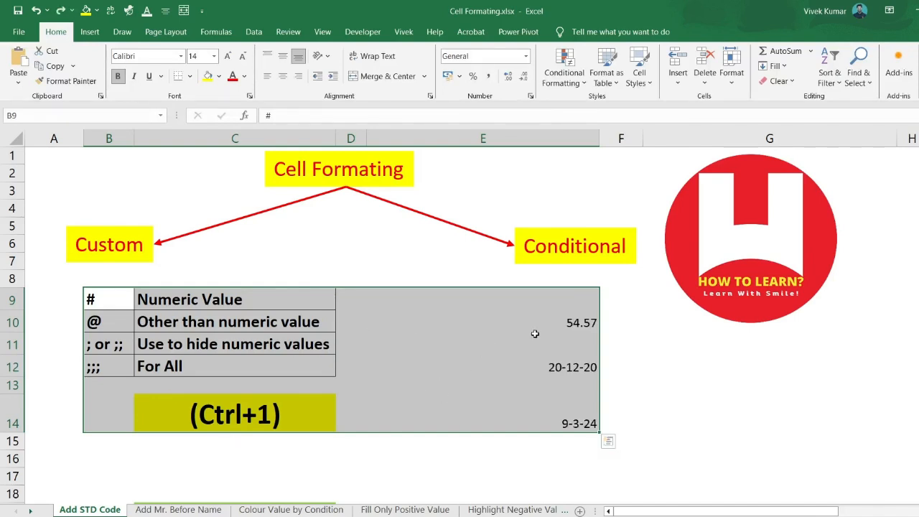
Apply the custom number format ;;; to the range B9:E14, and undo the format change.
key("ctrl+1")
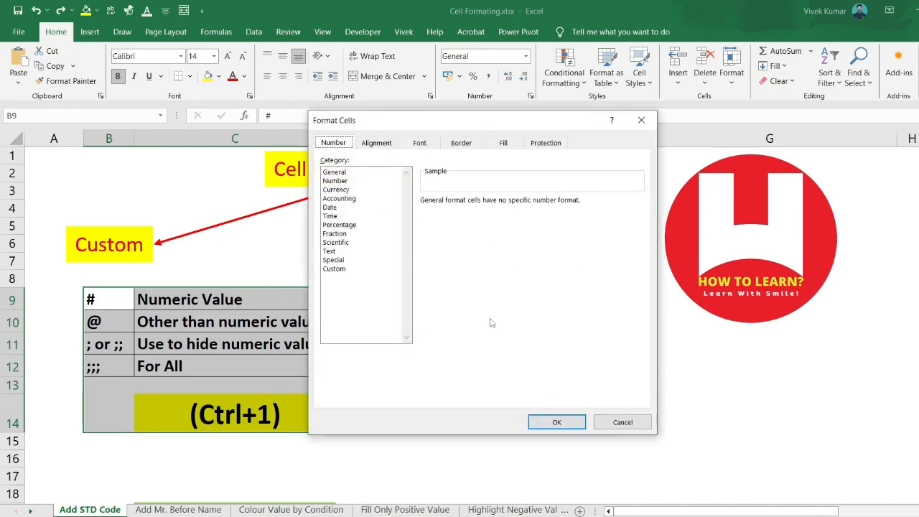
left_click_drag(464, 122, 781, 170)
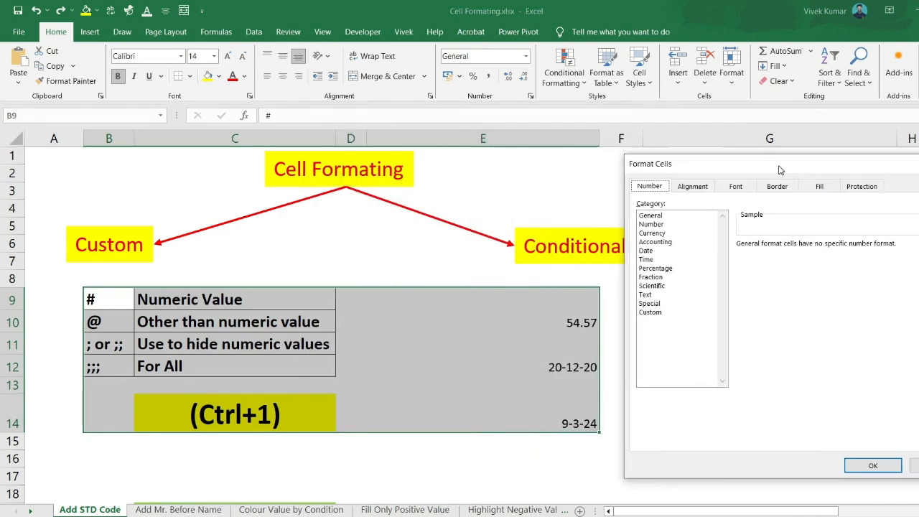
left_click(652, 314)
double_click(773, 255)
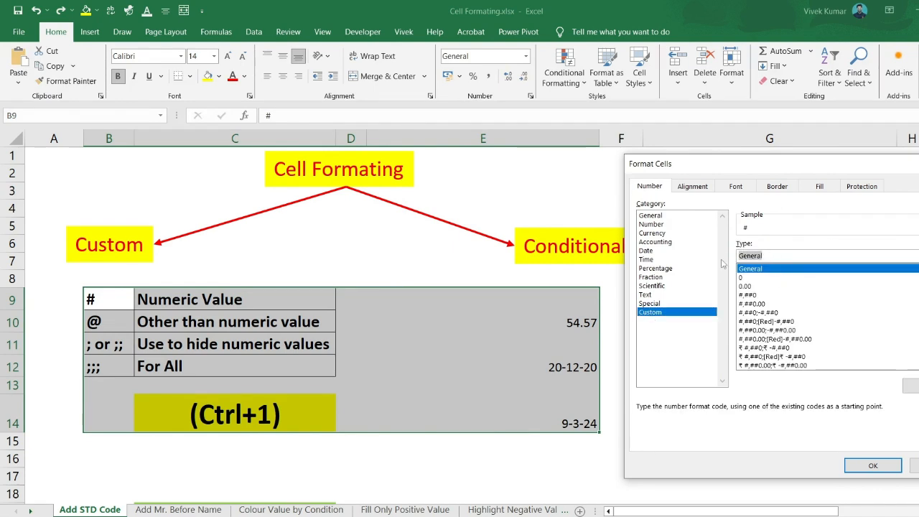
type(";;;")
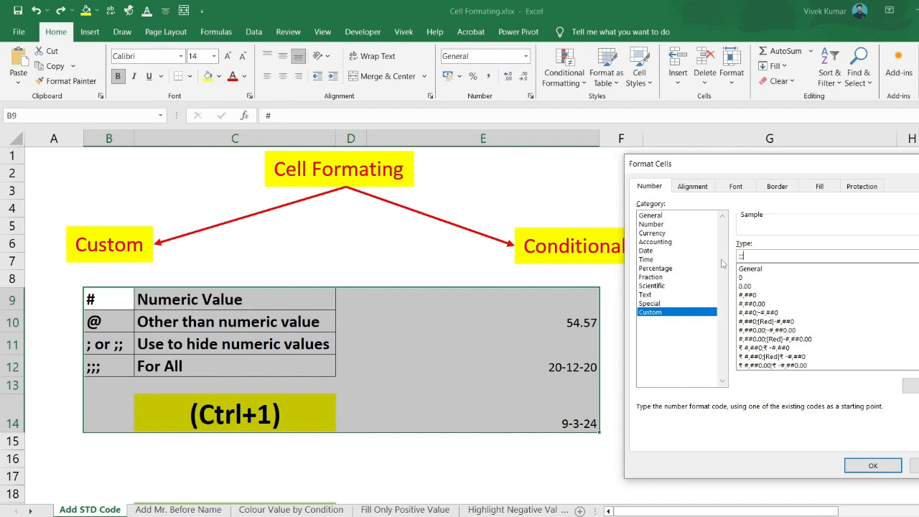
left_click(874, 465)
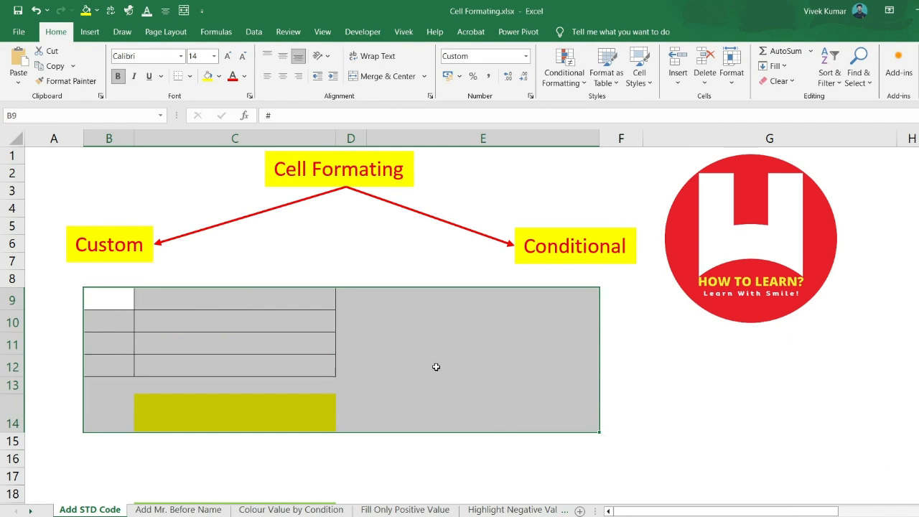
key("ctrl+q")
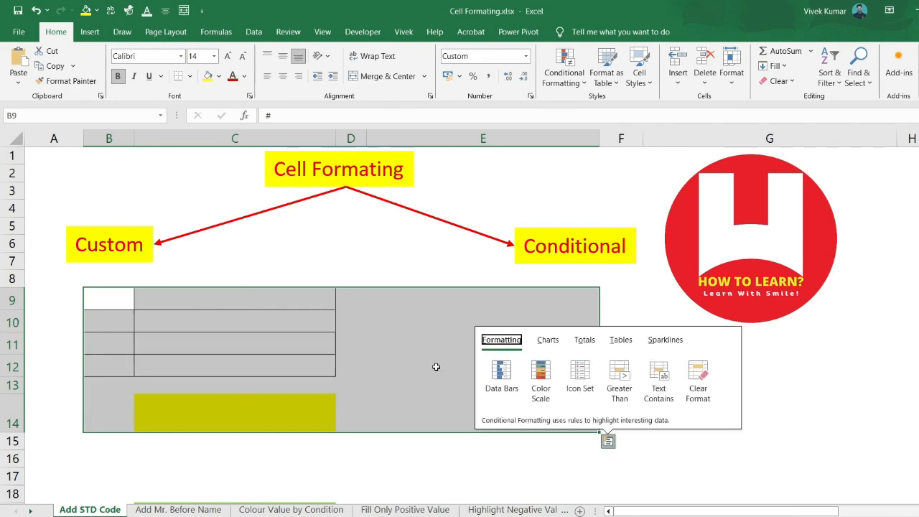
left_click(399, 360)
key("ctrl+z")
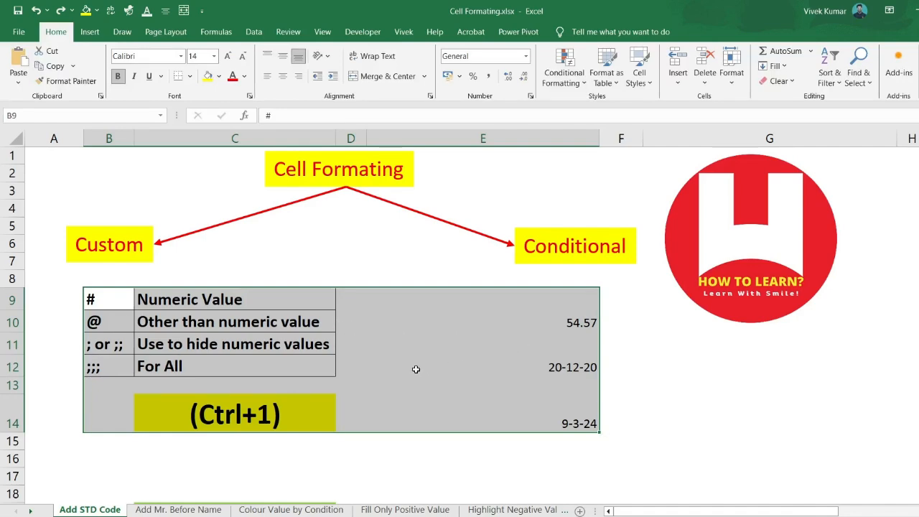
Apply the custom number format "0"# to the phone numbers in C23:C32, and undo it.
scroll(416, 369, "down", 6)
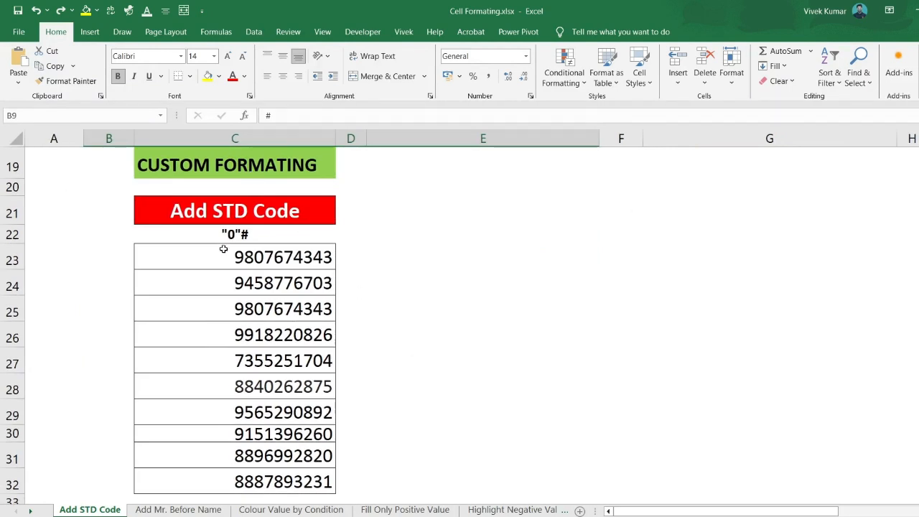
left_click_drag(220, 262, 228, 461)
key("shift+Down")
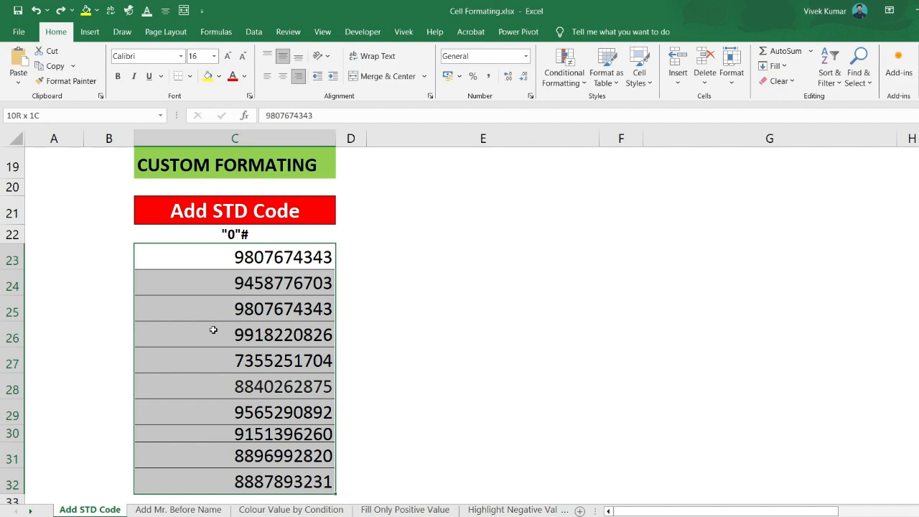
key("ctrl+1")
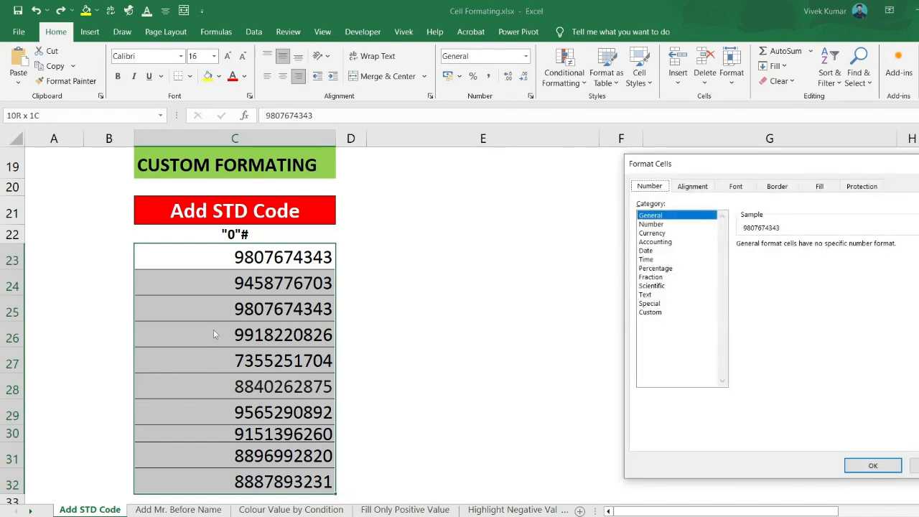
left_click_drag(772, 180, 543, 184)
left_click(424, 317)
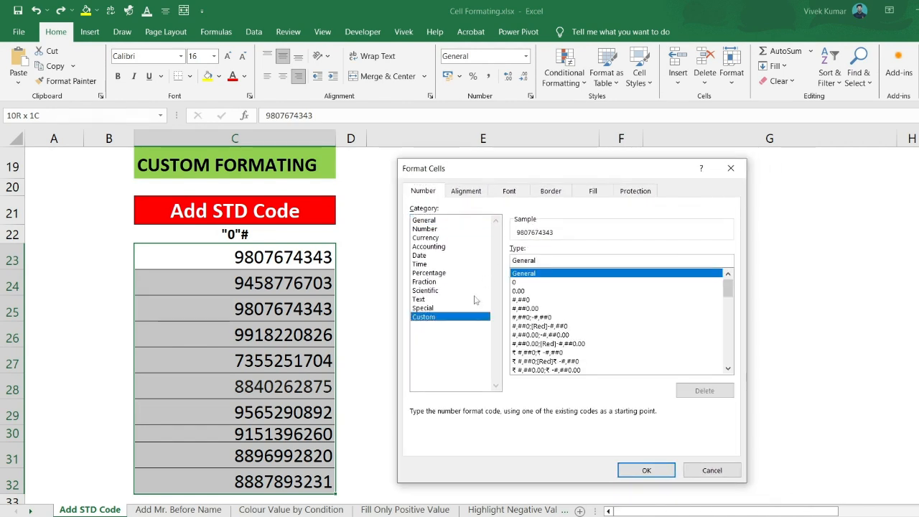
left_click_drag(552, 262, 505, 265)
key("BackSpace")
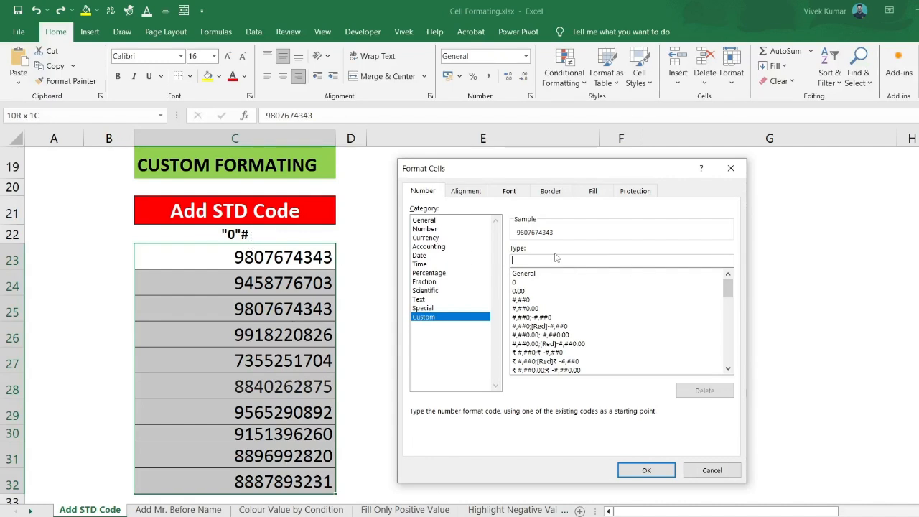
type("\"0\"")
type("#")
left_click(646, 470)
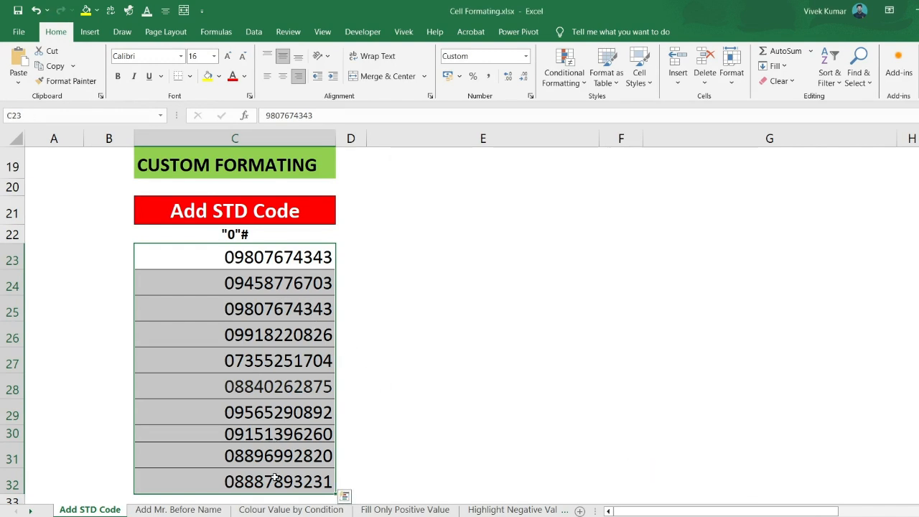
key("ctrl+z")
Apply the custom number format #"0" to the phone numbers in C23:C32, and undo it.
key("ctrl+1")
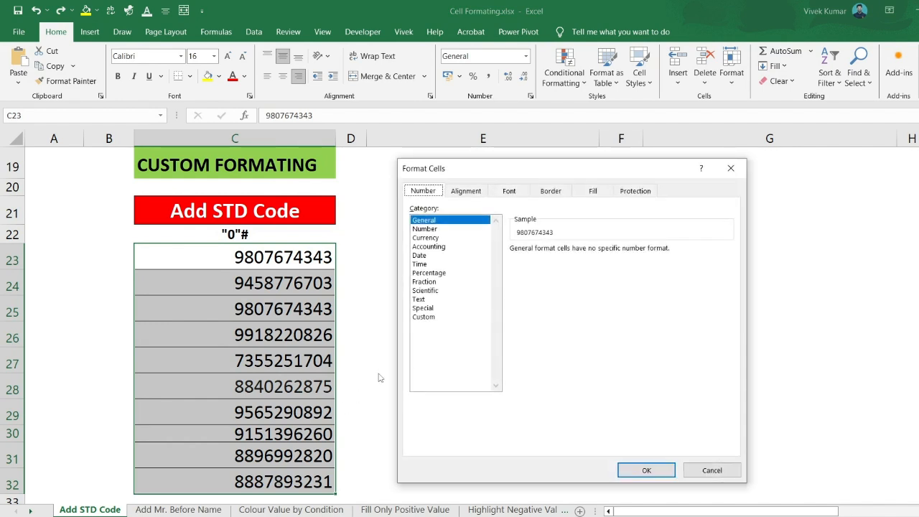
left_click(434, 318)
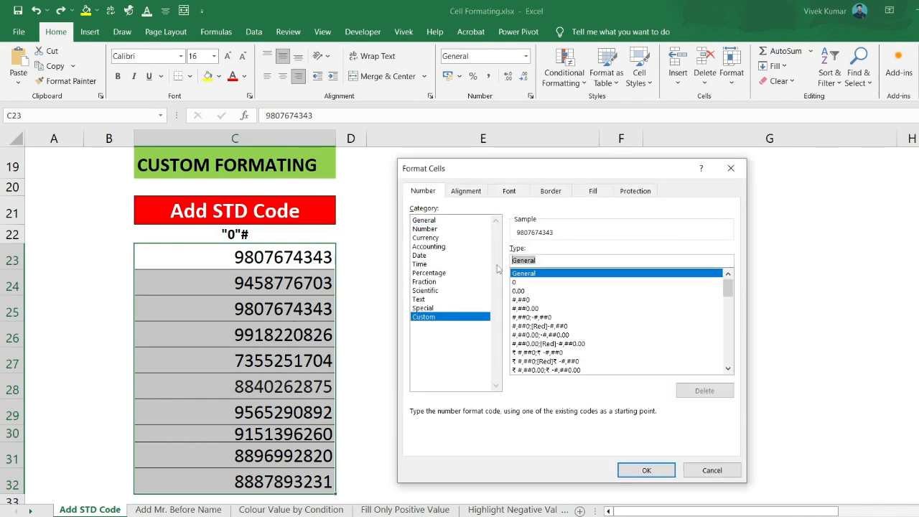
type("#")
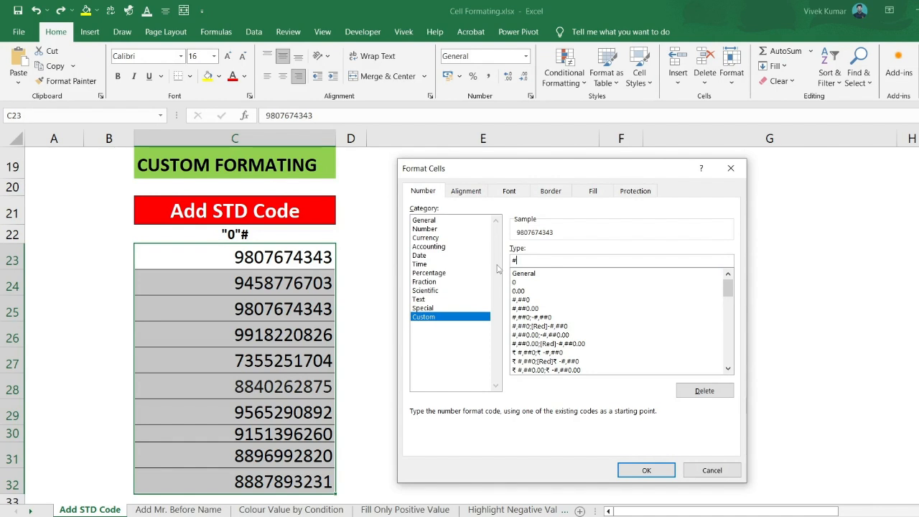
type("\"0\"")
key("Return")
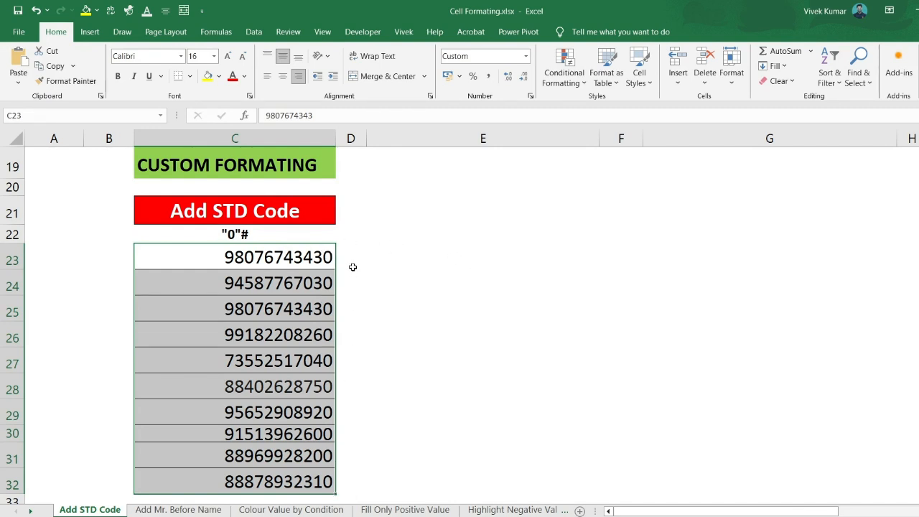
key("ctrl+z")
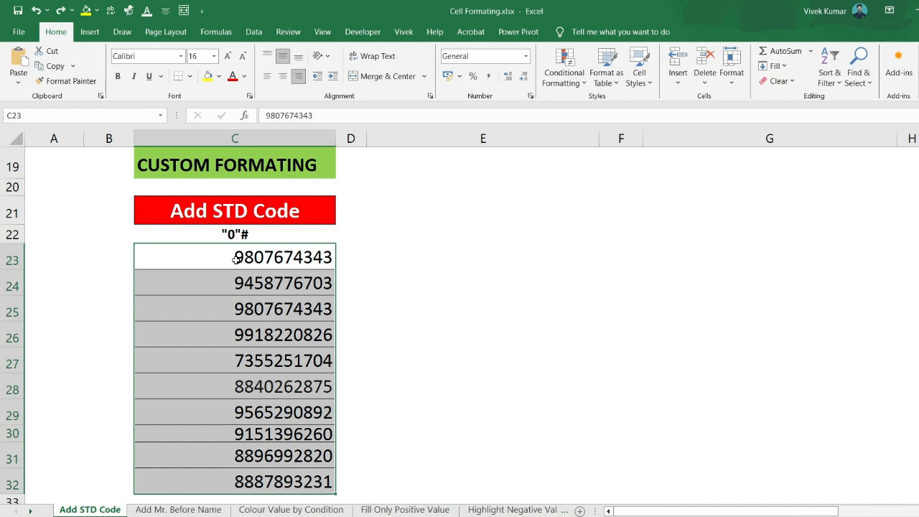
Apply the custom number format "+91 "# to the phone numbers in C23:C32.
key("ctrl+1")
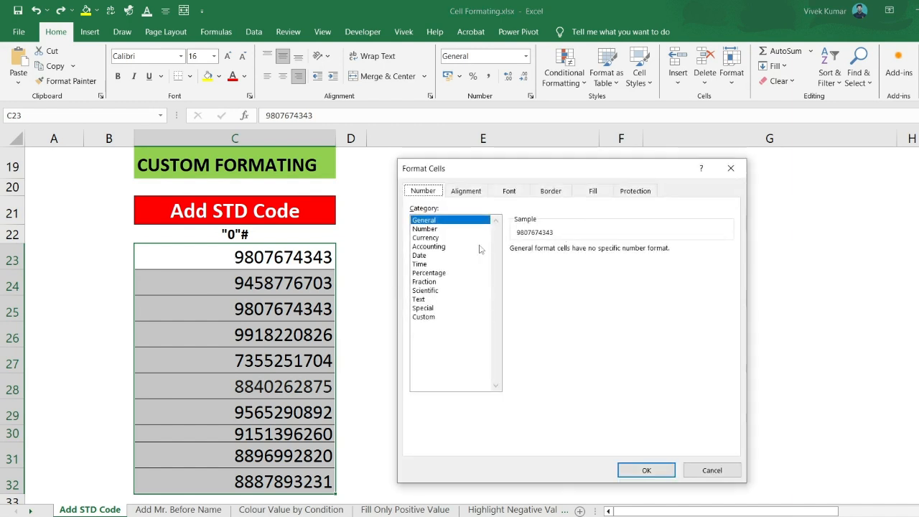
left_click(441, 317)
left_click_drag(546, 256, 511, 260)
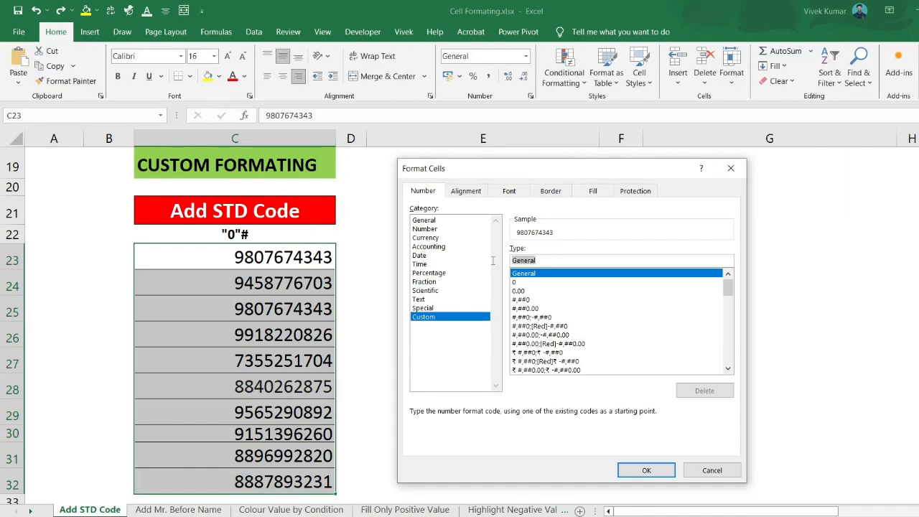
type("\"")
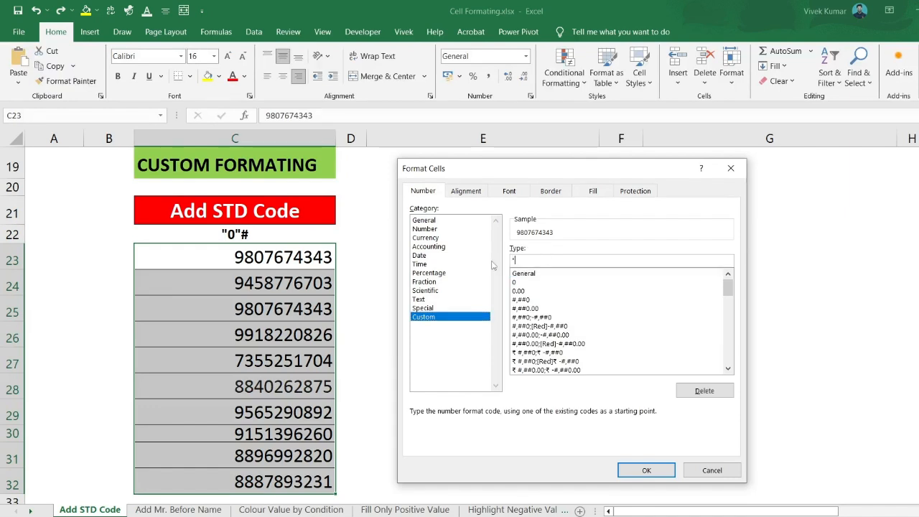
type("+91 \"")
type("#")
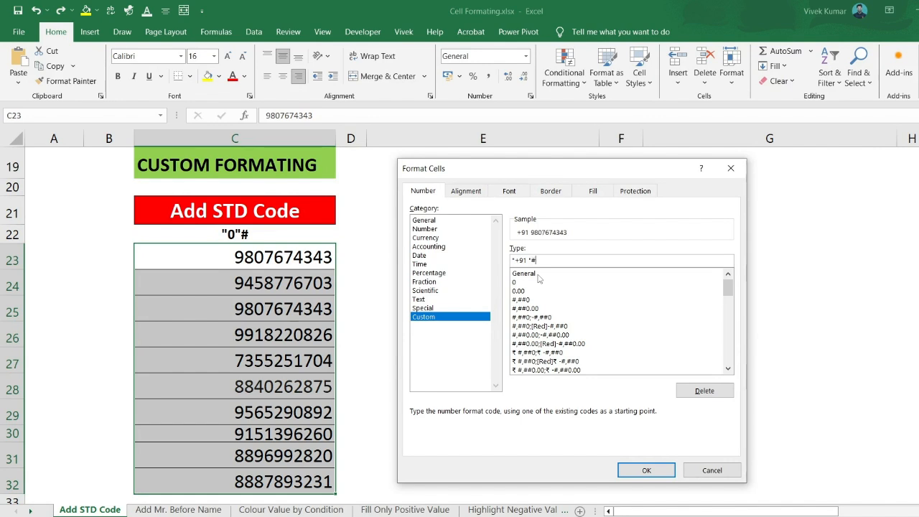
left_click(656, 472)
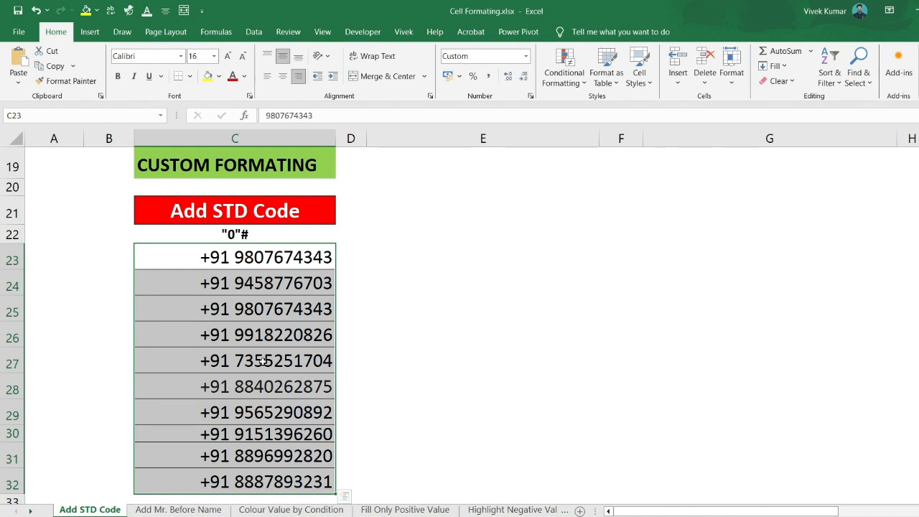
Switch to the Add Mr. Before Name sheet and select the list of names in B7:B16.
left_click(165, 510)
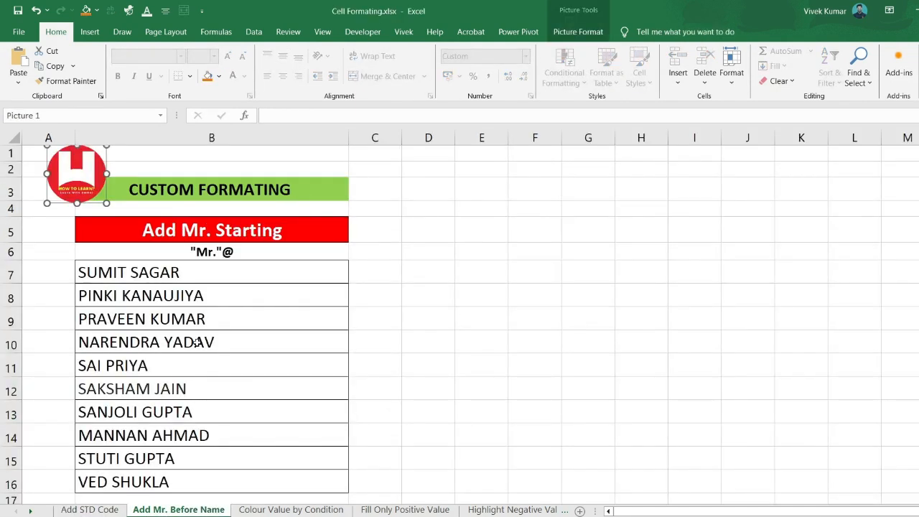
left_click(189, 272)
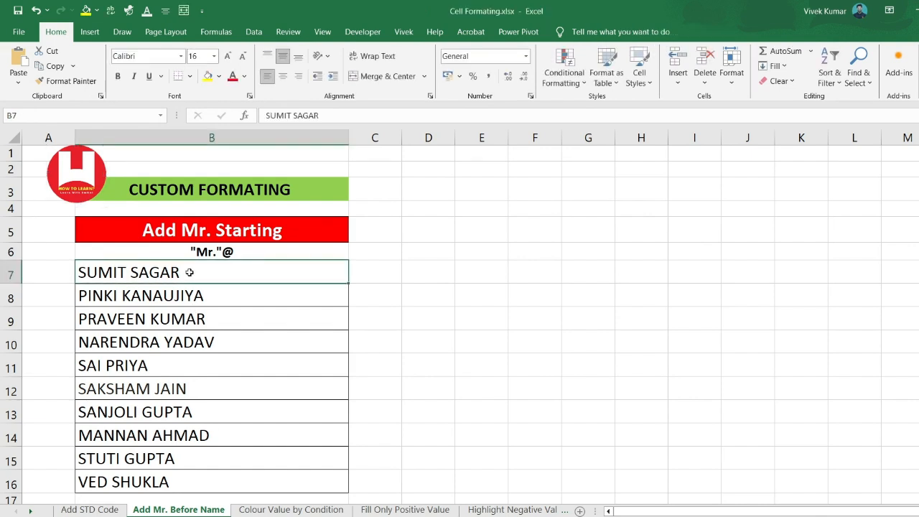
left_click_drag(160, 273, 160, 480)
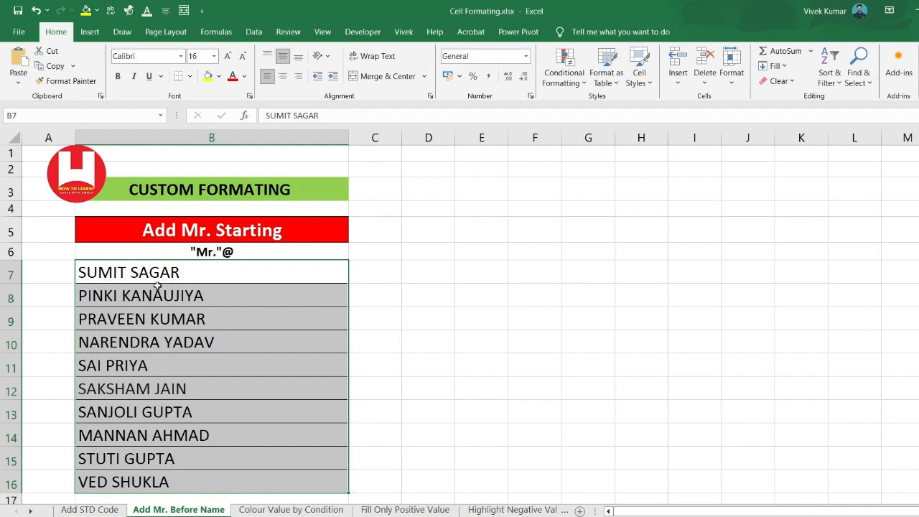
left_click_drag(170, 279, 188, 481)
Apply the custom number format "Mr. "@ to the names in B7:B16, and undo it.
key("ctrl+1")
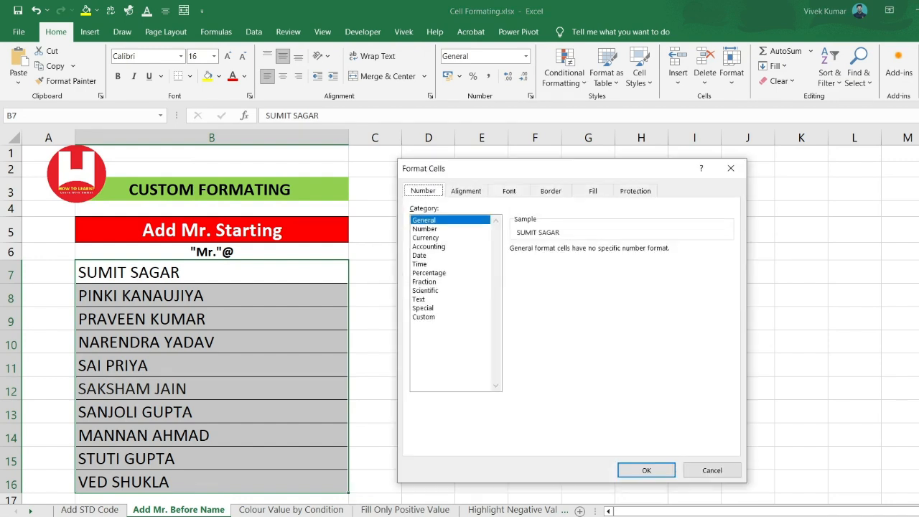
left_click(710, 471)
right_click(191, 282)
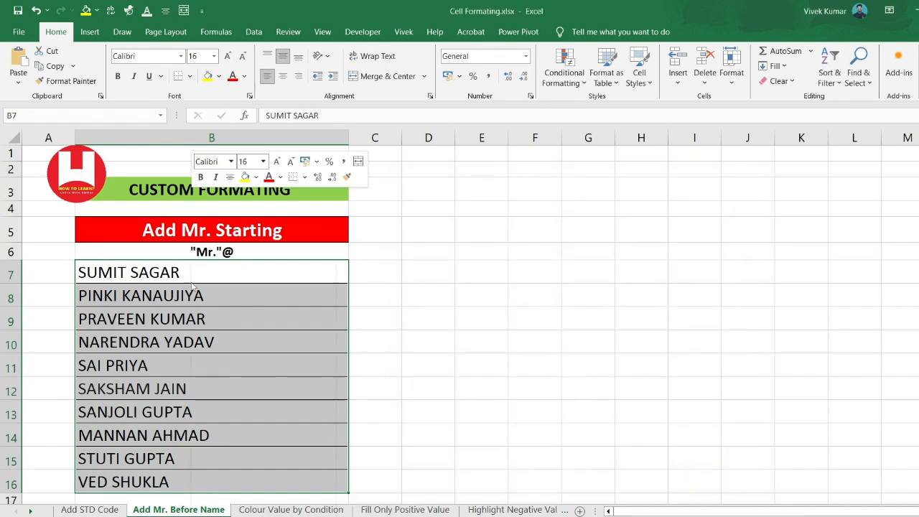
left_click(264, 472)
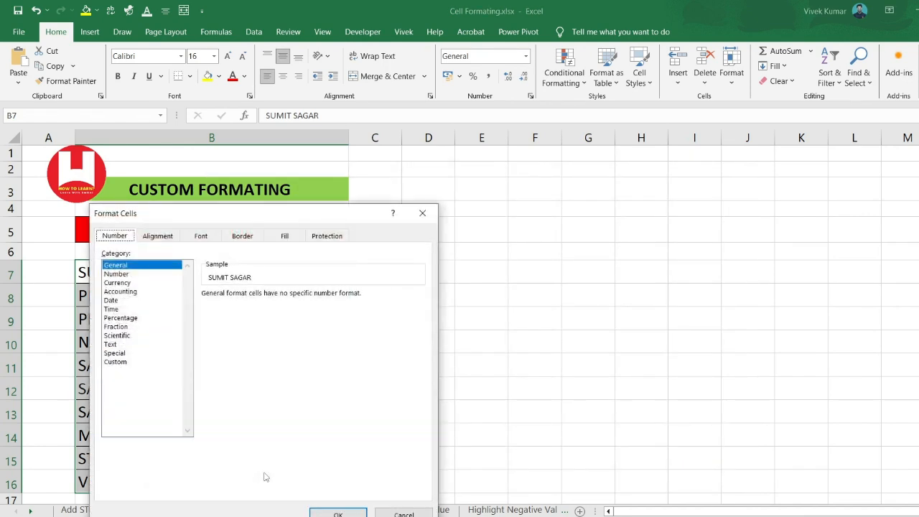
left_click_drag(254, 219, 526, 198)
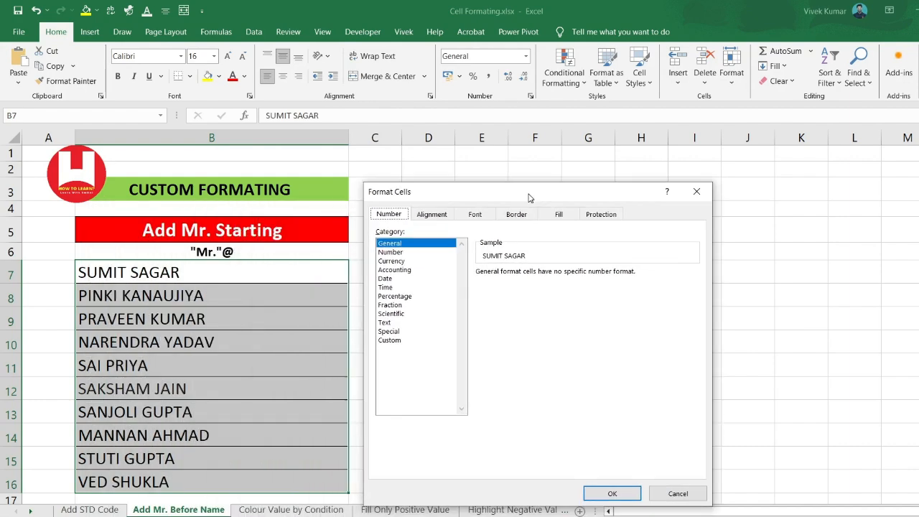
left_click(404, 340)
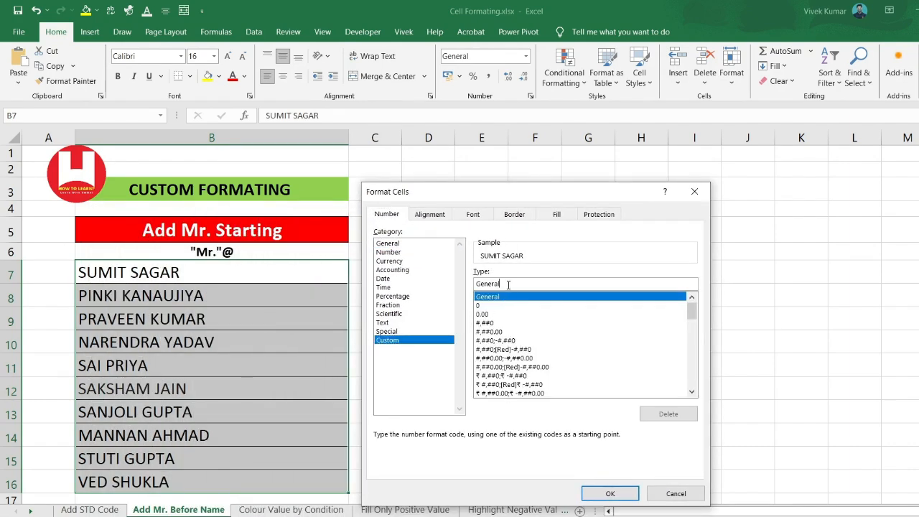
left_click_drag(508, 284, 467, 290)
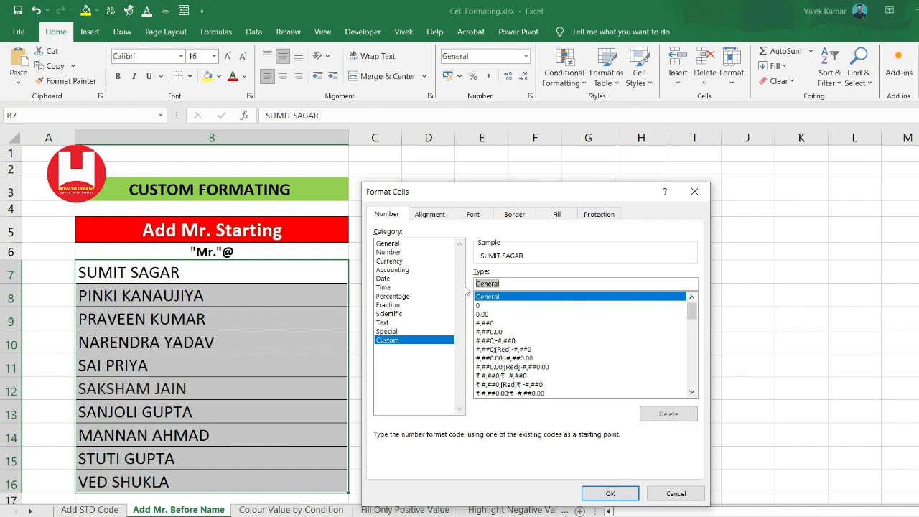
type("\"")
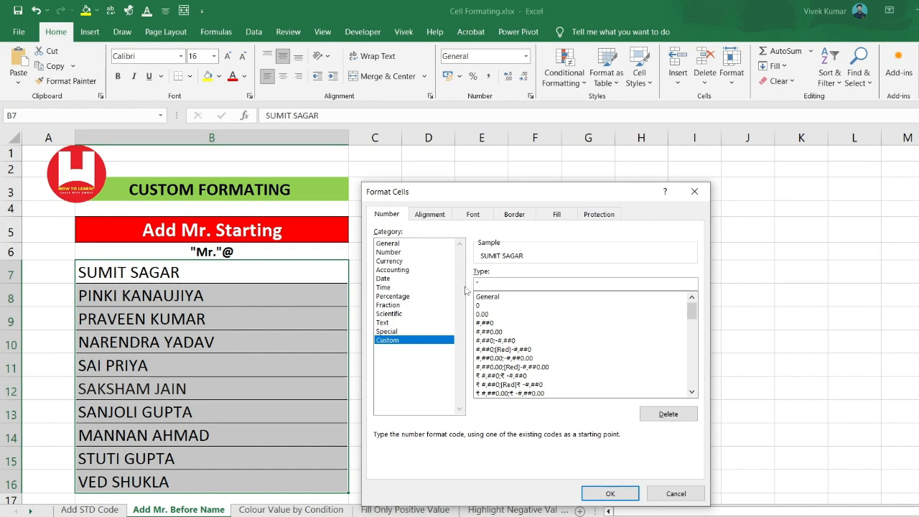
type("Mr")
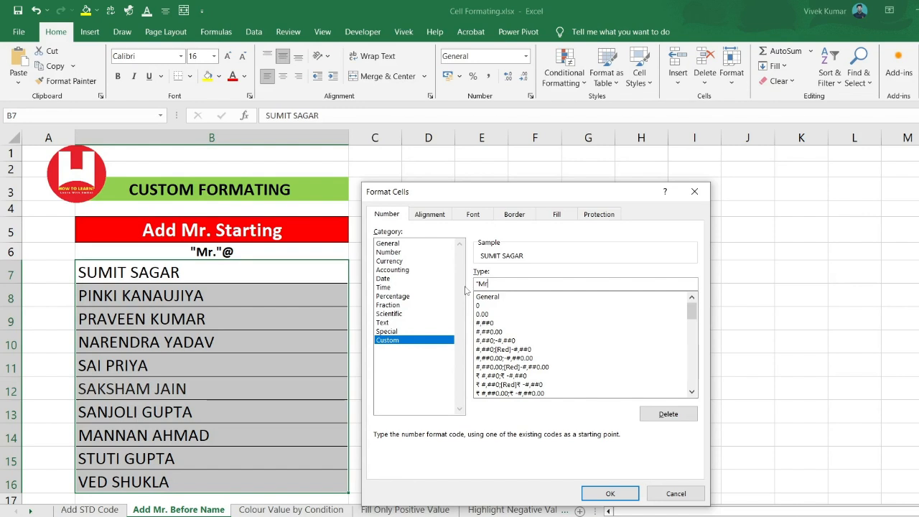
type(". \"")
type("@")
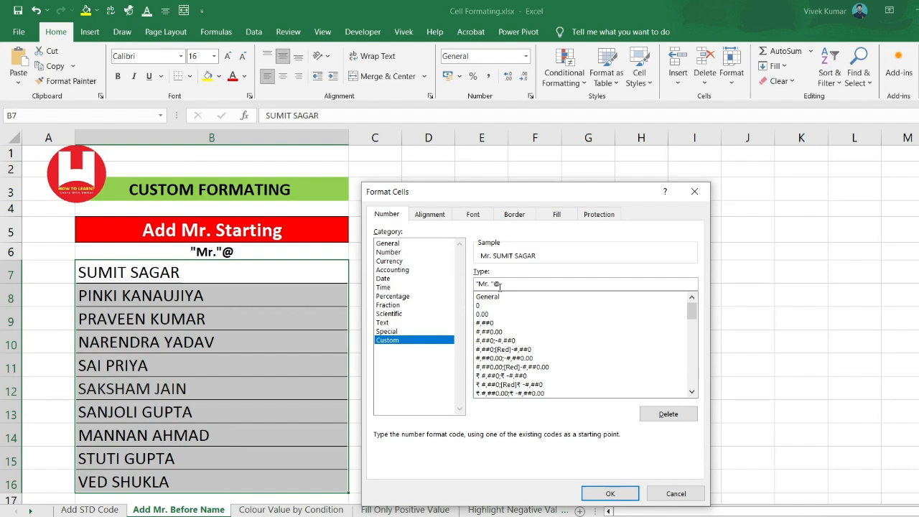
key("BackSpace")
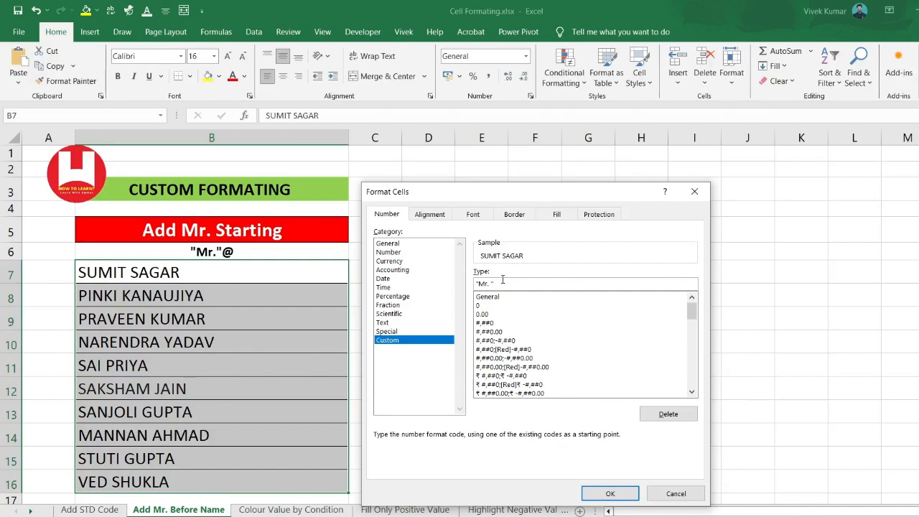
type("@")
left_click(608, 493)
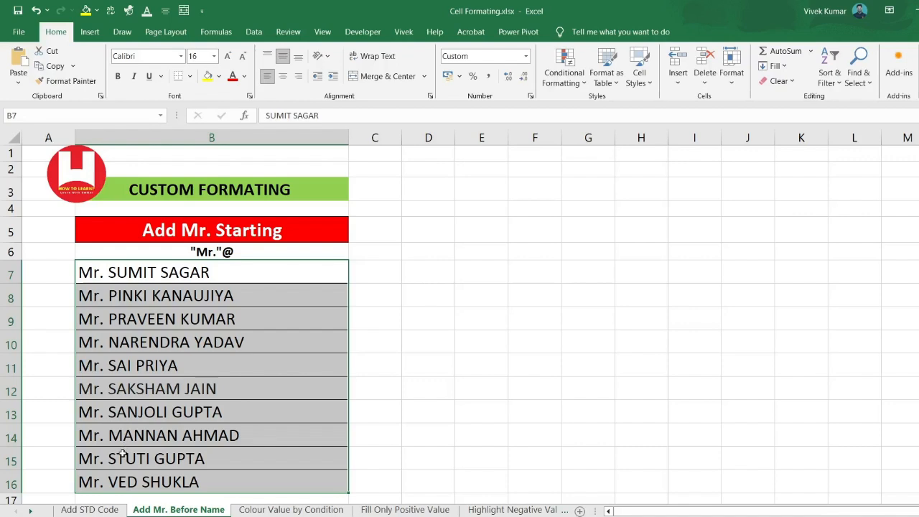
key("ctrl+z")
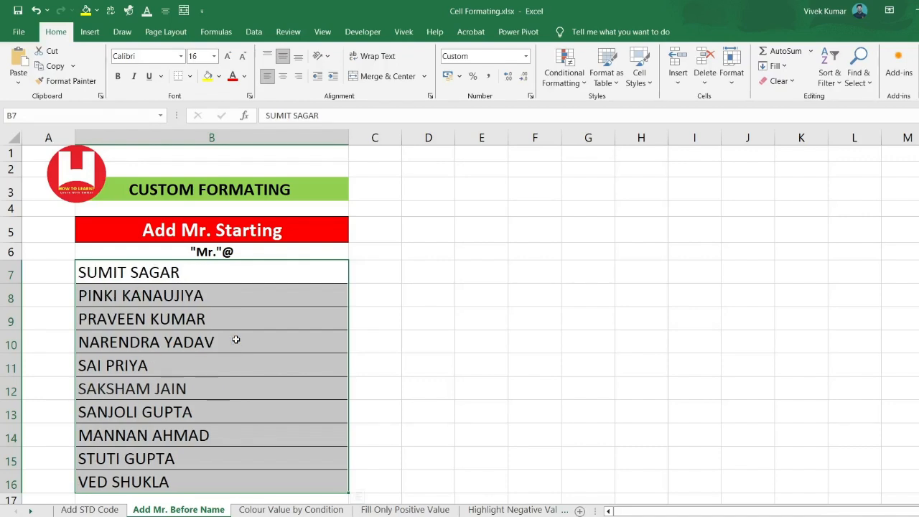
Apply a custom text format that adds JI after each name in B7:B16, and undo it.
key("ctrl+1")
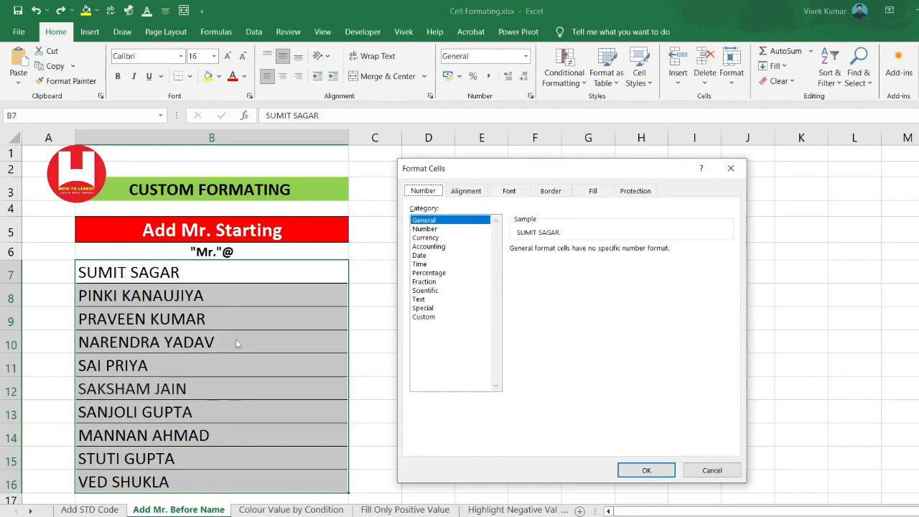
left_click(425, 317)
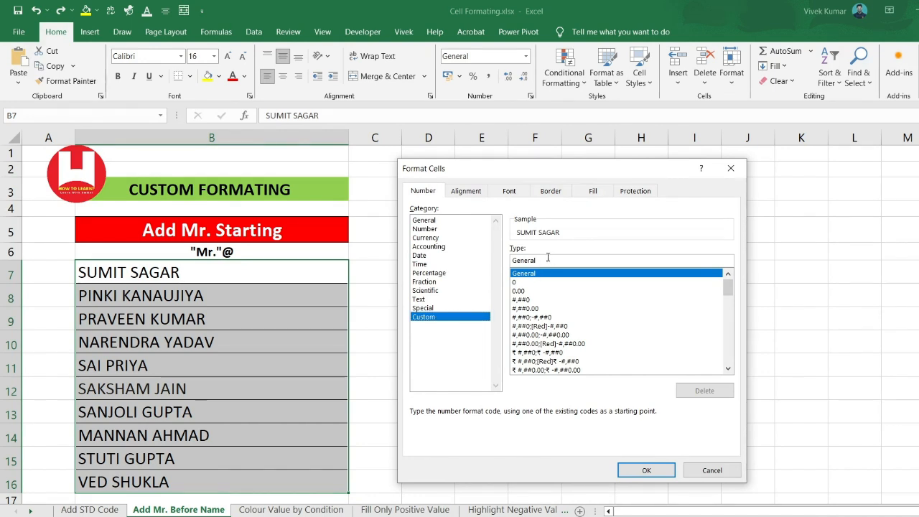
left_click_drag(548, 257, 513, 261)
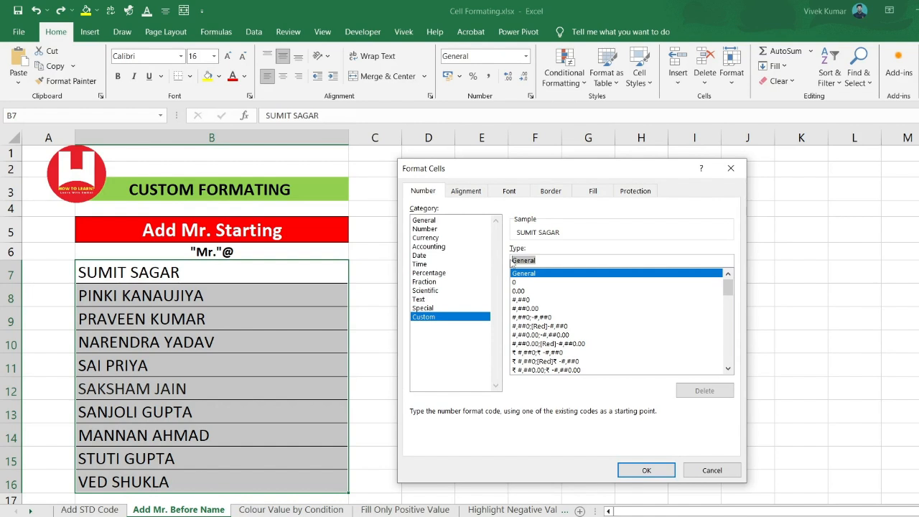
type("@")
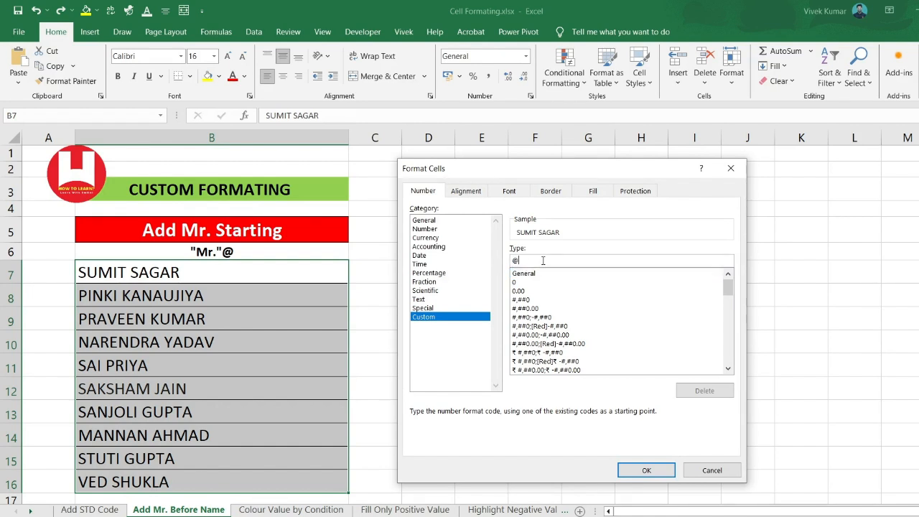
type("*")
left_click(521, 261)
key("Return")
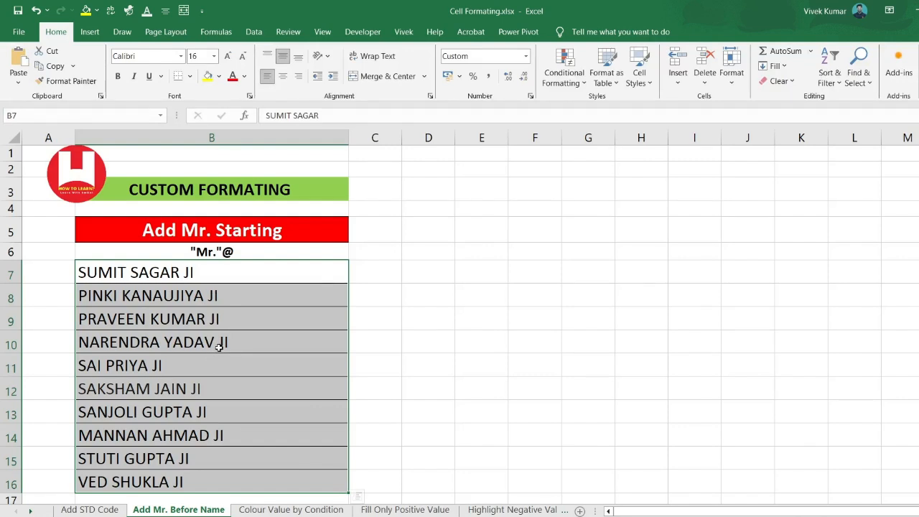
key("ctrl+z")
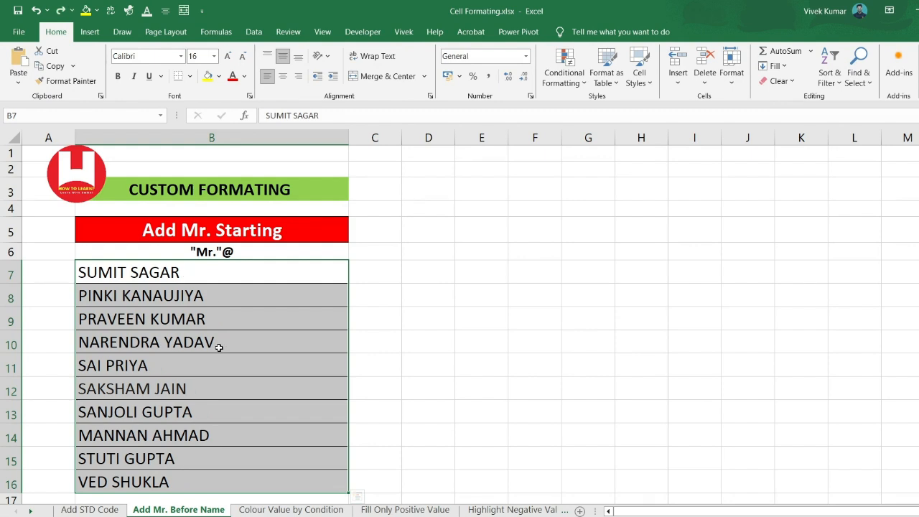
Apply a custom text format that puts JI directly before each name in B7:B16, and undo it.
key("ctrl+1")
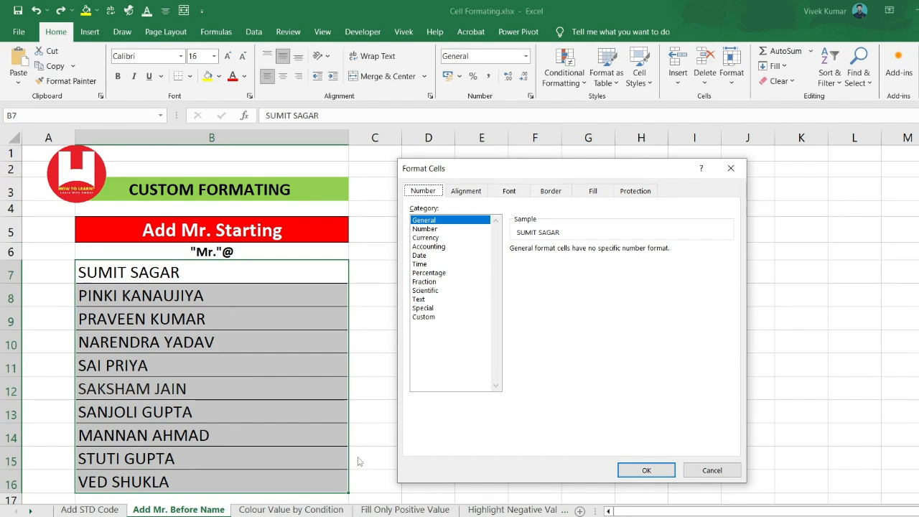
left_click(439, 320)
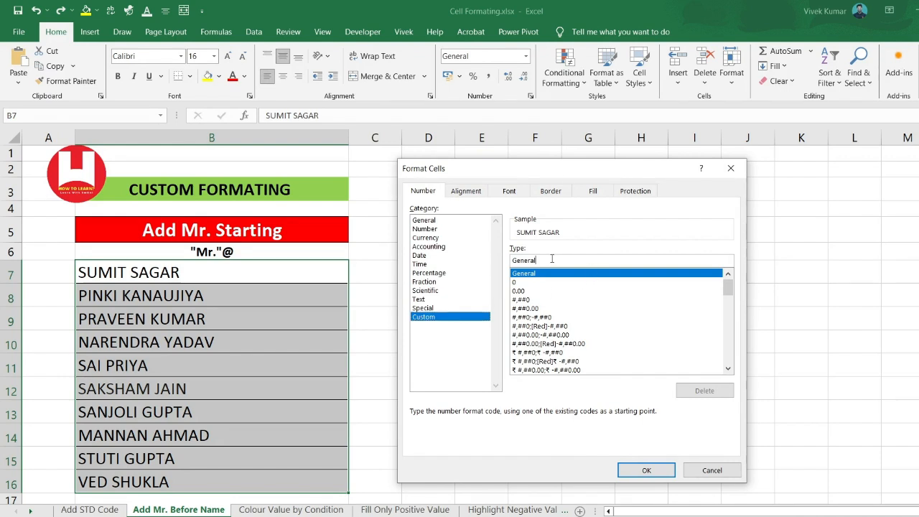
left_click_drag(551, 259, 505, 263)
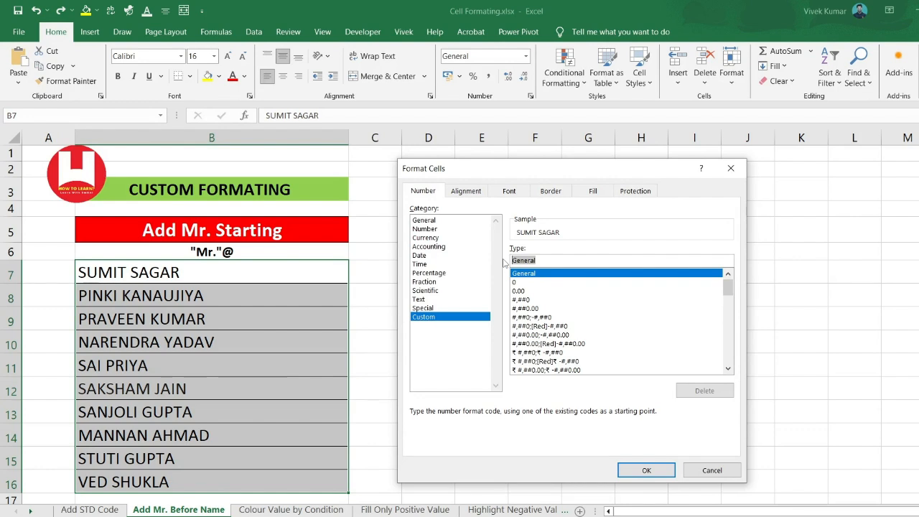
type("\"M")
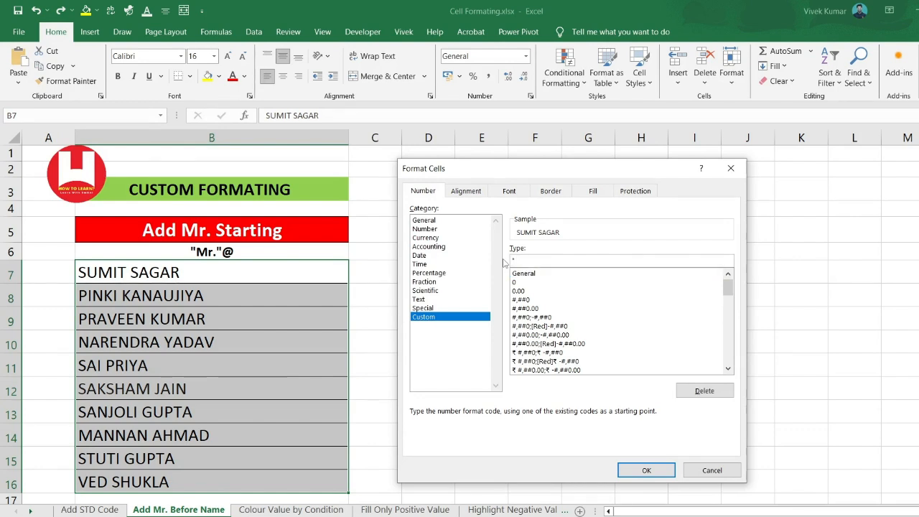
type("r")
type(".")
type("\"@")
key("Return")
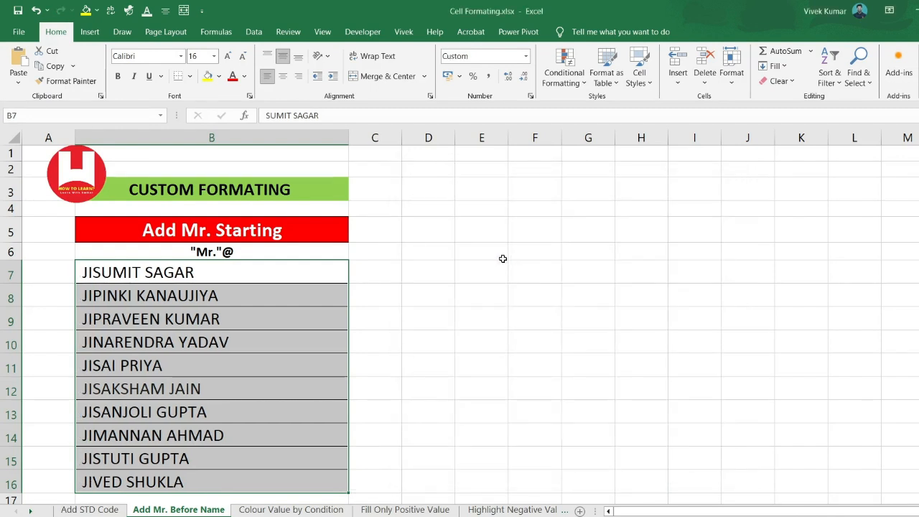
key("ctrl+z")
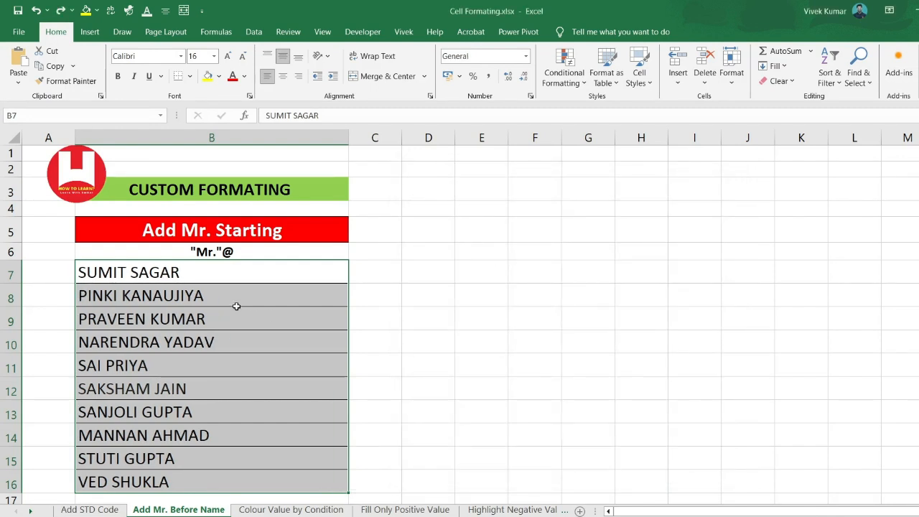
Apply the custom number format "Mr. "@" JI" to the names in B7:B16.
key("ctrl+1")
left_click(433, 319)
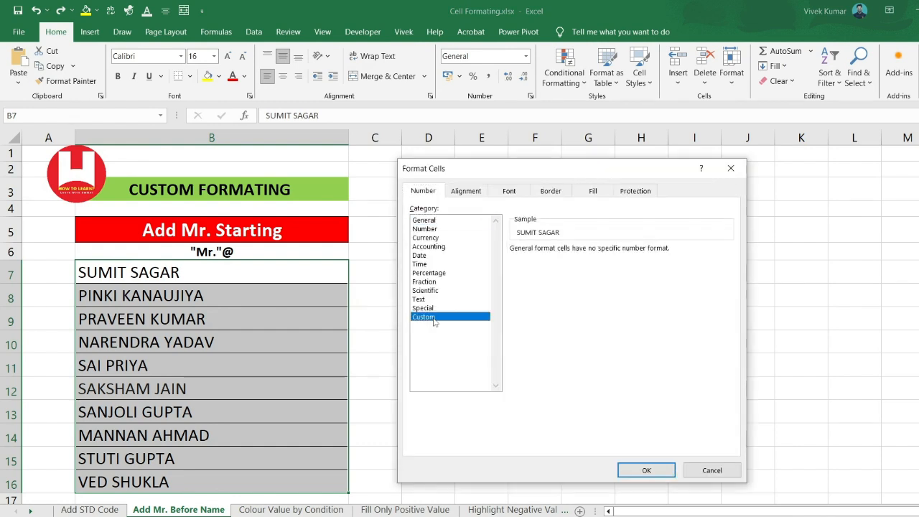
left_click_drag(545, 260, 505, 261)
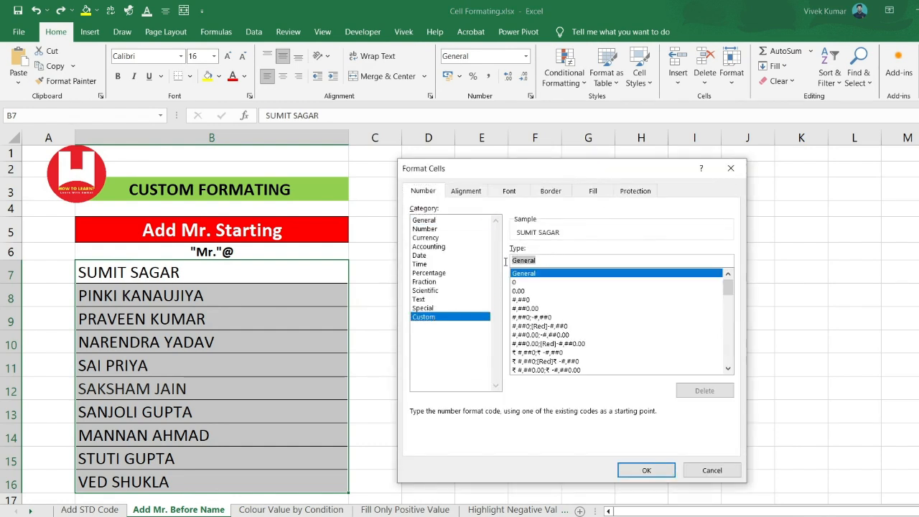
type("\"M")
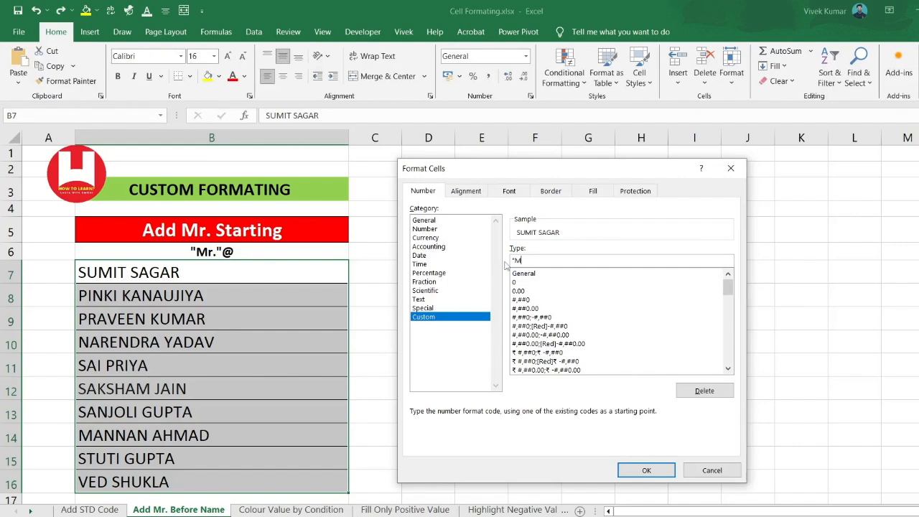
type("r. \"@")
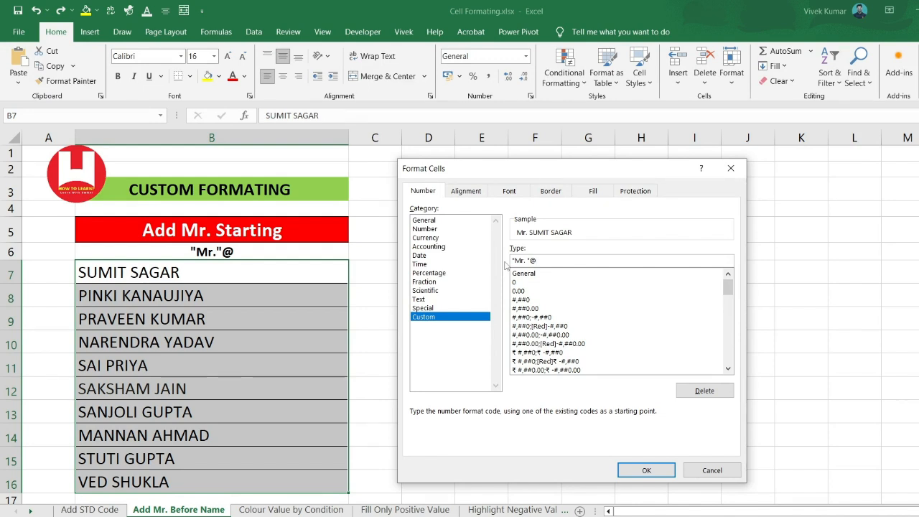
type("\" JI\"")
left_click(646, 470)
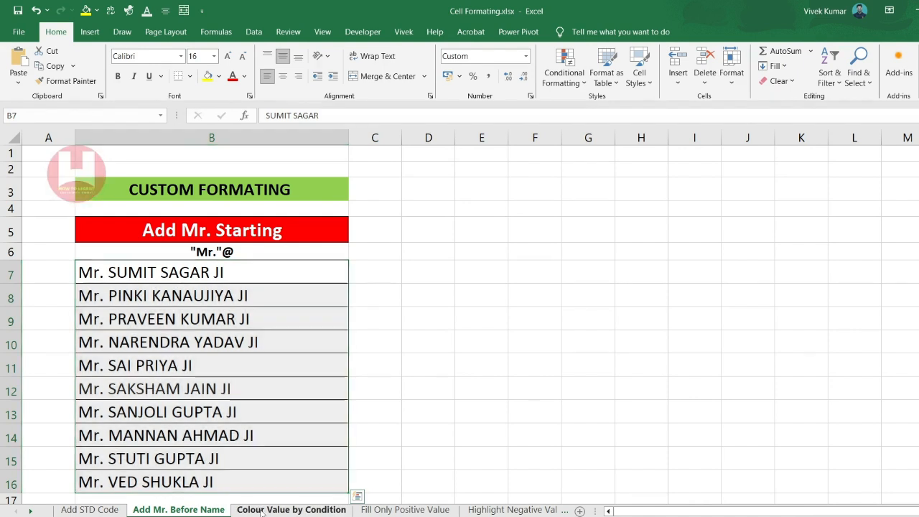
Switch to the Colour Value by Condition sheet and select the numbers and names in B6:B15.
left_click(263, 510)
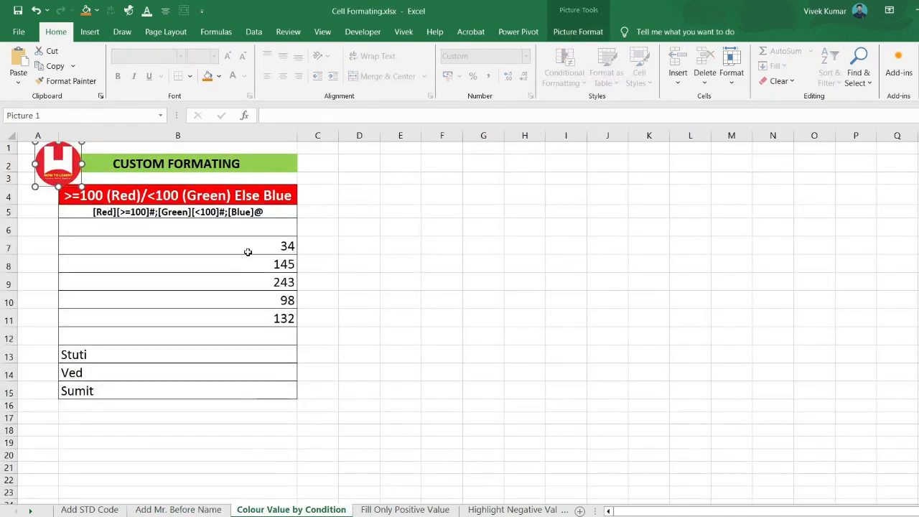
left_click_drag(222, 232, 236, 390)
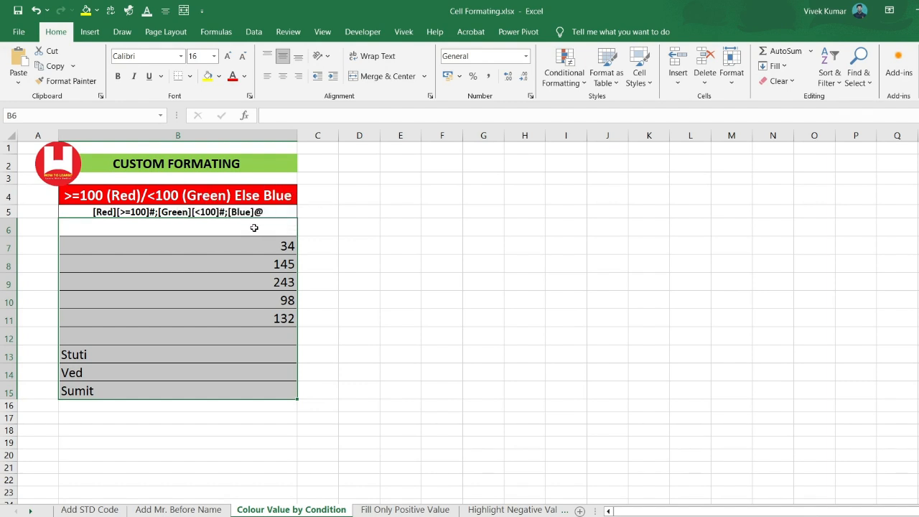
left_click_drag(254, 228, 262, 385)
left_click_drag(173, 224, 168, 395)
Begin a custom number format for B6:B15 with the section [Red][>=100]#; for values of 100 or more.
key("ctrl+1")
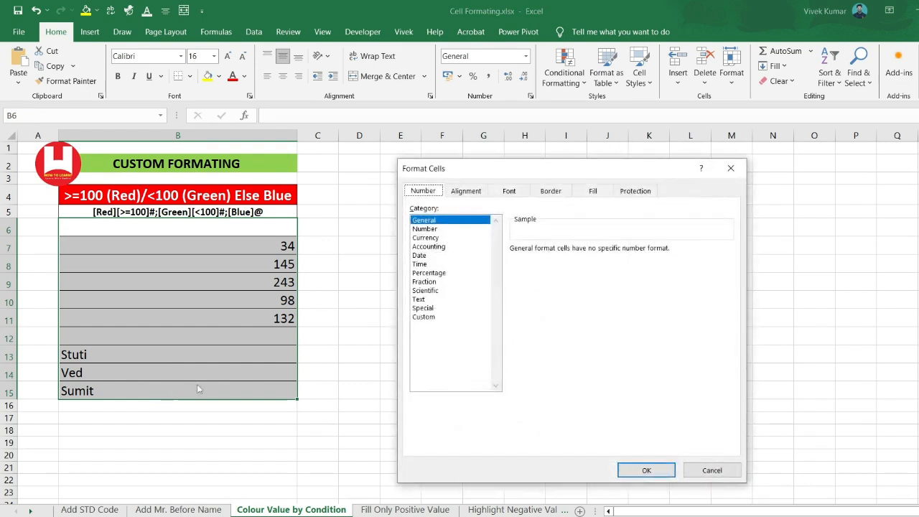
left_click(449, 320)
left_click_drag(538, 261, 507, 263)
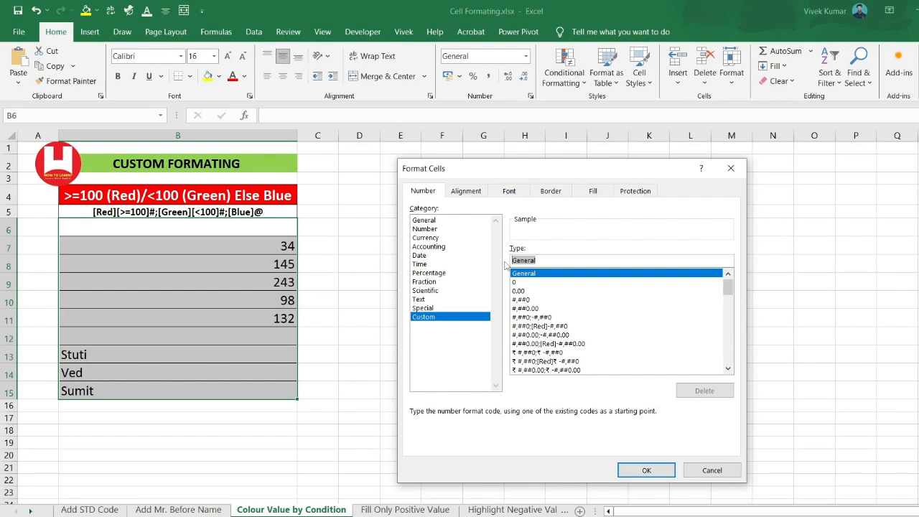
key("BackSpace")
type("[R")
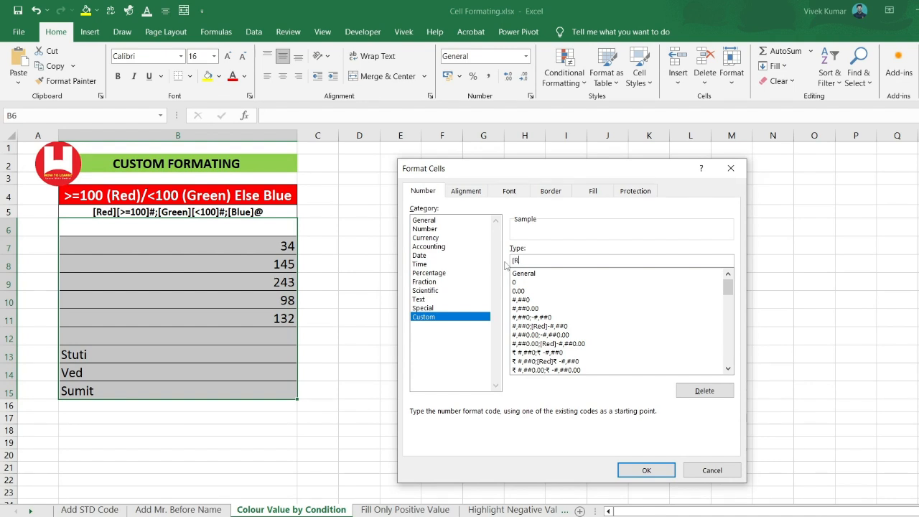
type("ed][>=100]#")
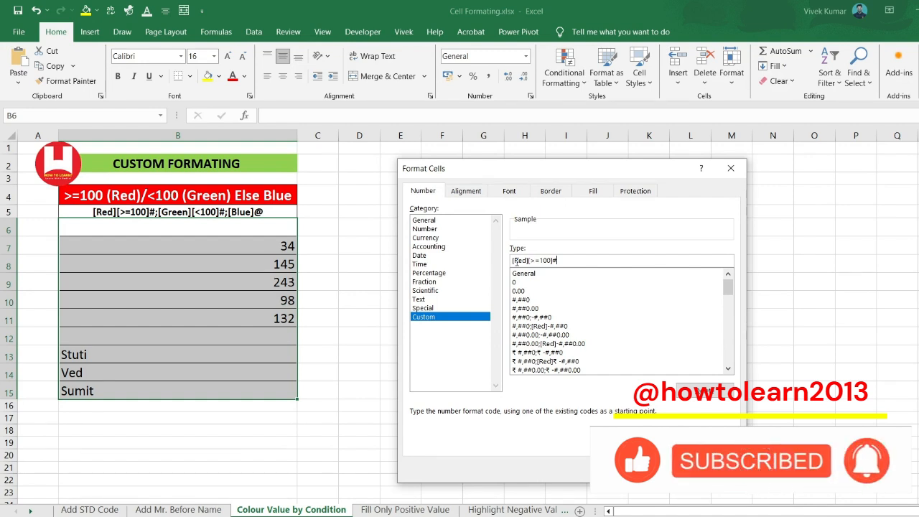
type(";")
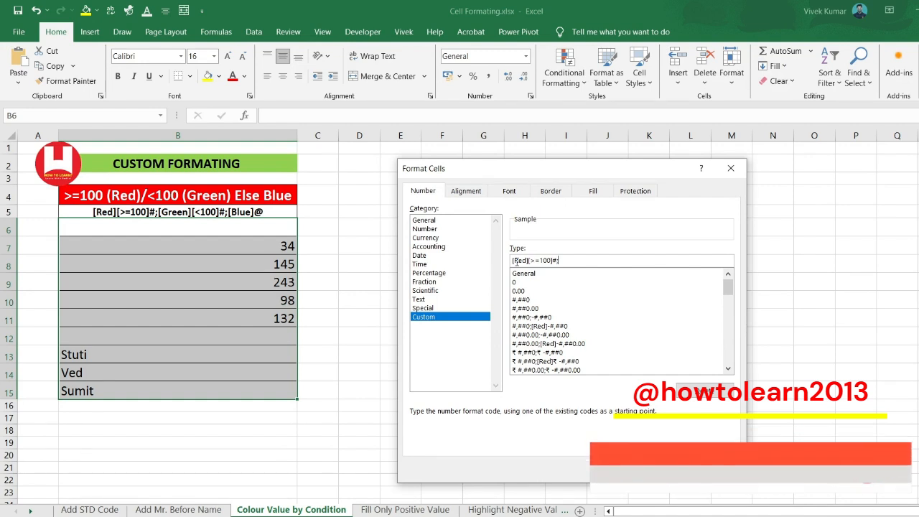
left_click(514, 260)
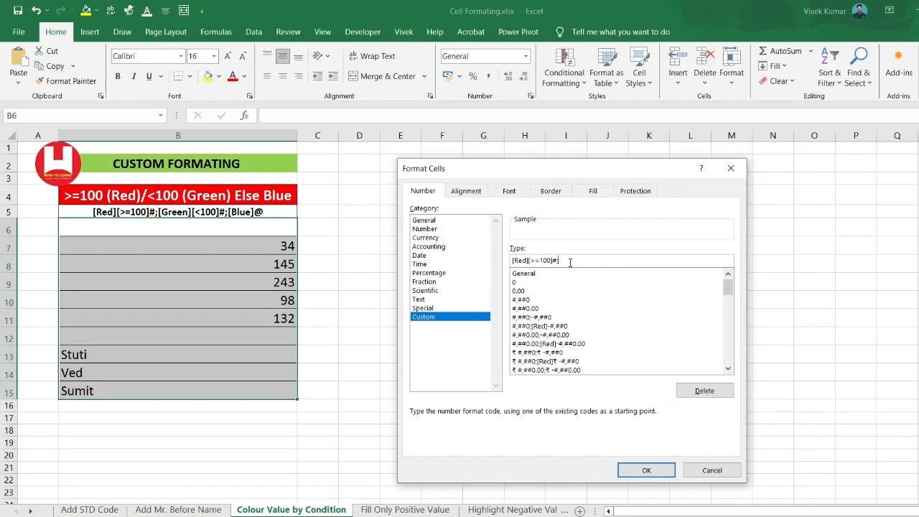
Complete the custom format with [Green][<100]#;[Blue]@ and apply it to B6:B15.
type("[")
type("Green]")
type("<100]#;")
type("[Blue]@")
left_click(645, 471)
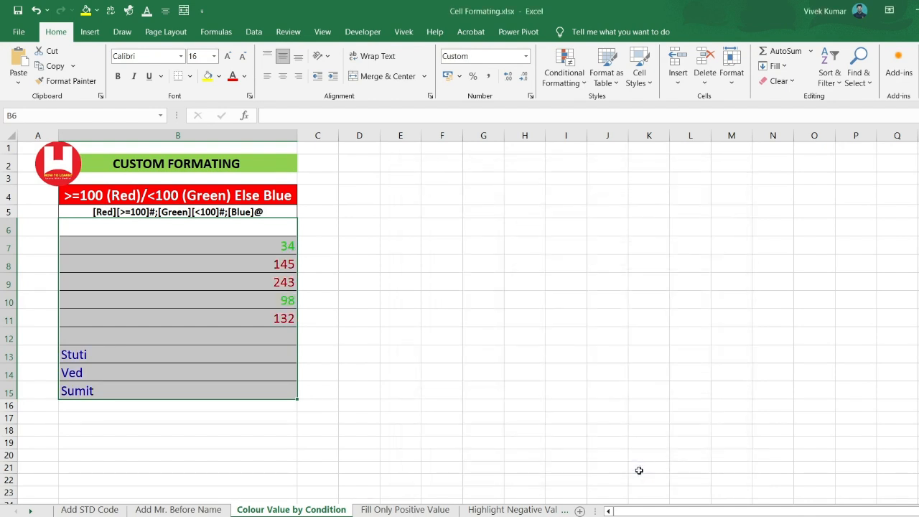
Test the colour format in B13 by replacing the name with 32, and change that entry to 109.
left_click(145, 354)
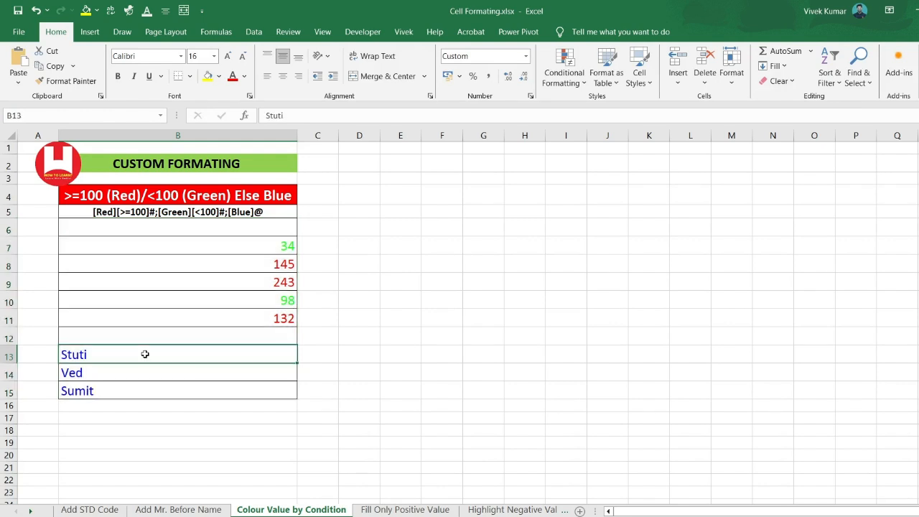
type("32")
key("Return")
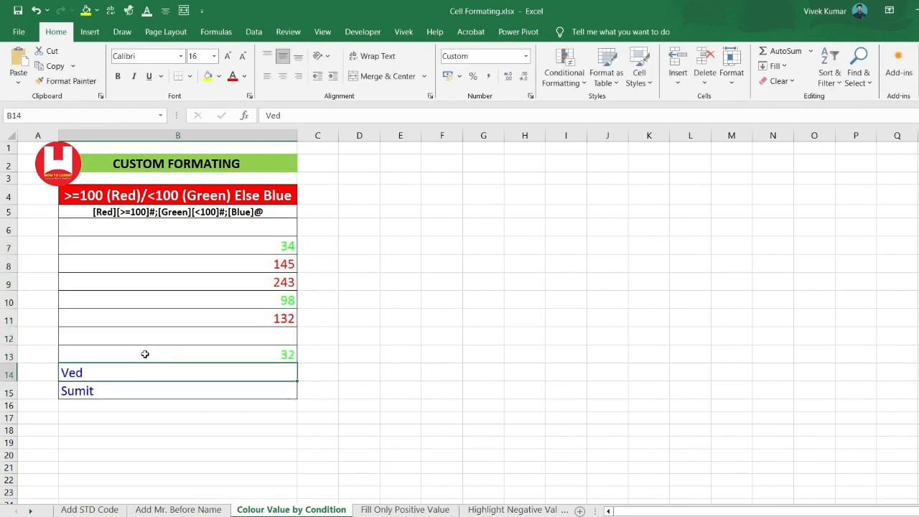
left_click(145, 354)
type("109")
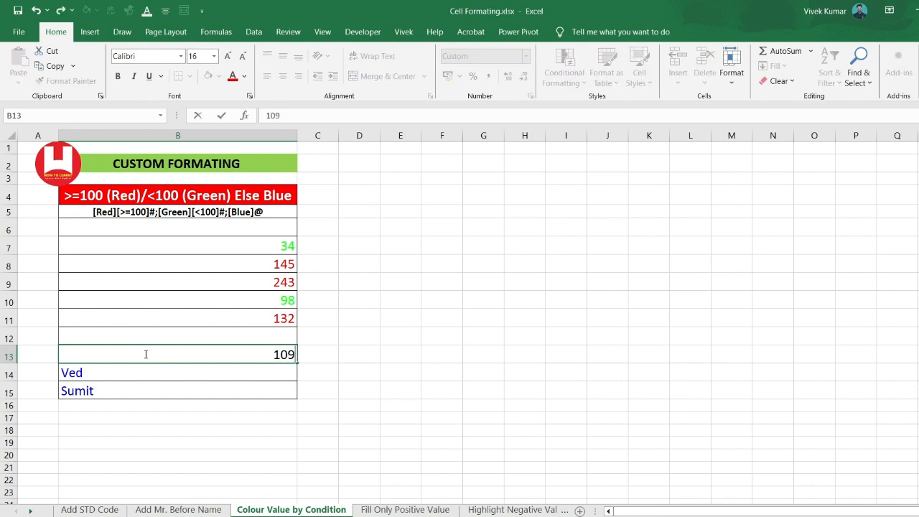
key("Return")
Replace the number in B8 with a first name and set B7 to 200 to test the colour format.
left_click(237, 268)
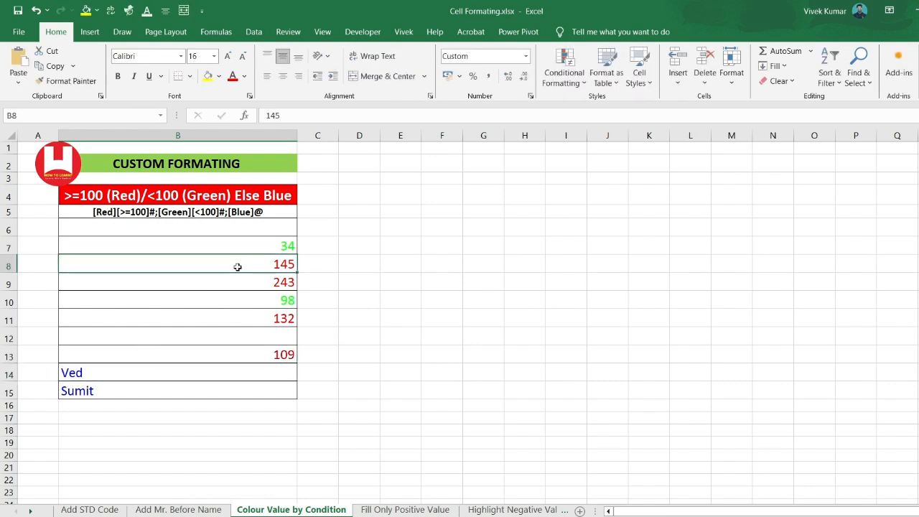
type("vivek")
key("Return")
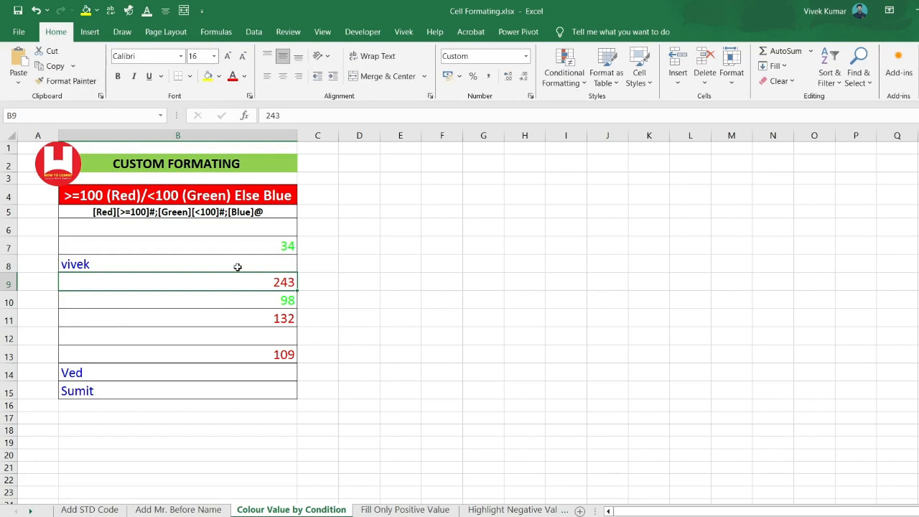
left_click(173, 244)
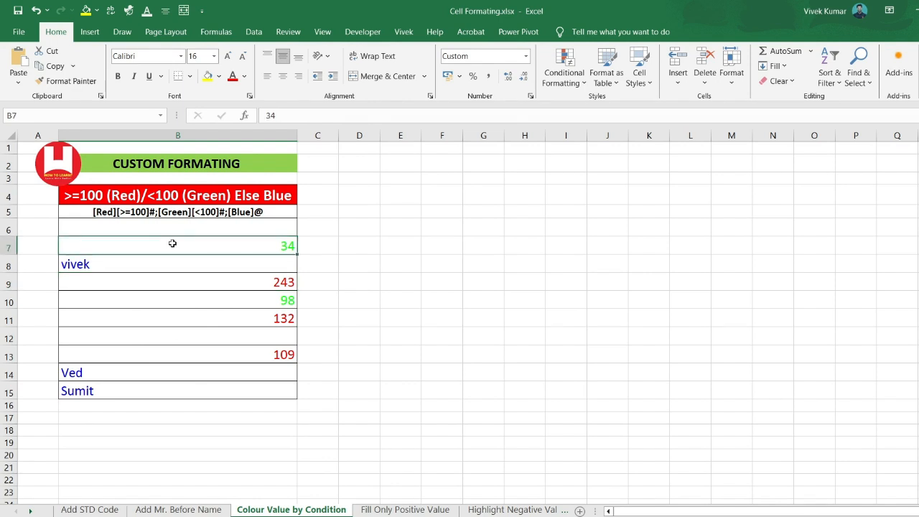
type("200")
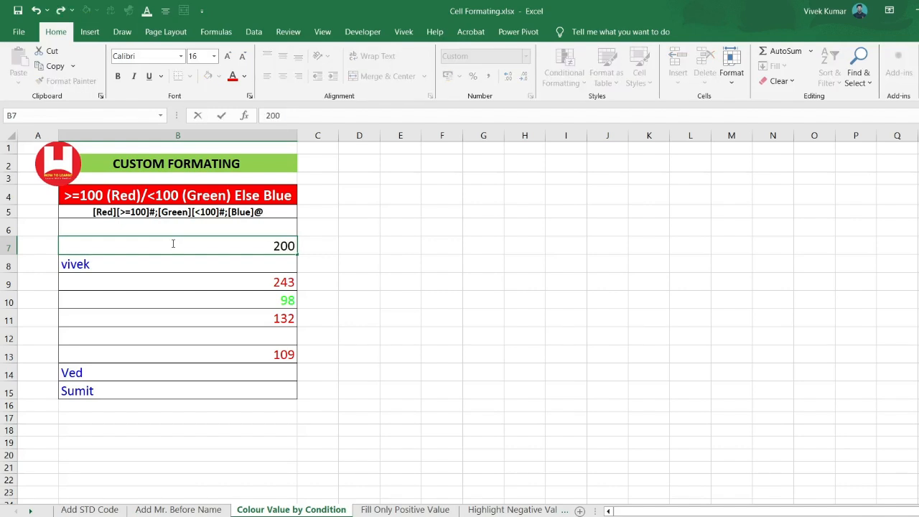
key("Return")
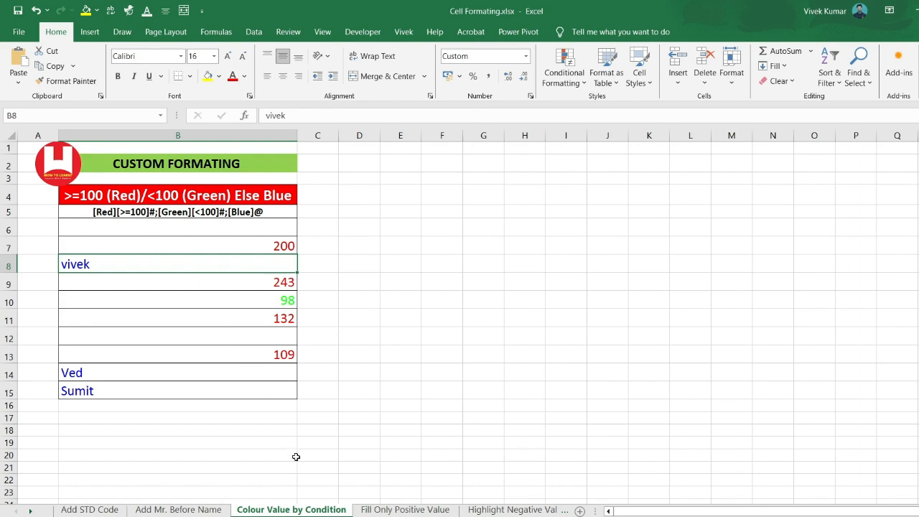
Switch to the Fill Only Positive Value sheet and select the cells B6:B15.
left_click(386, 511)
left_click(221, 246)
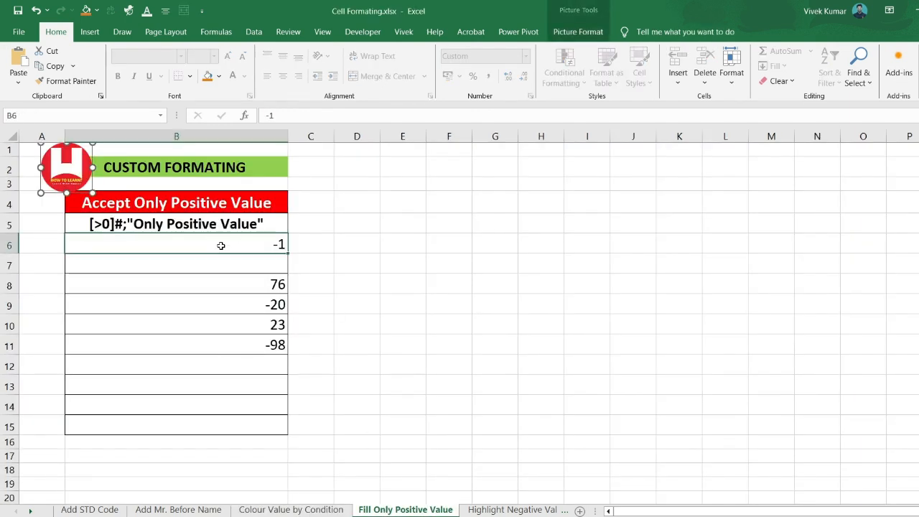
left_click(135, 278)
left_click_drag(225, 246, 220, 423)
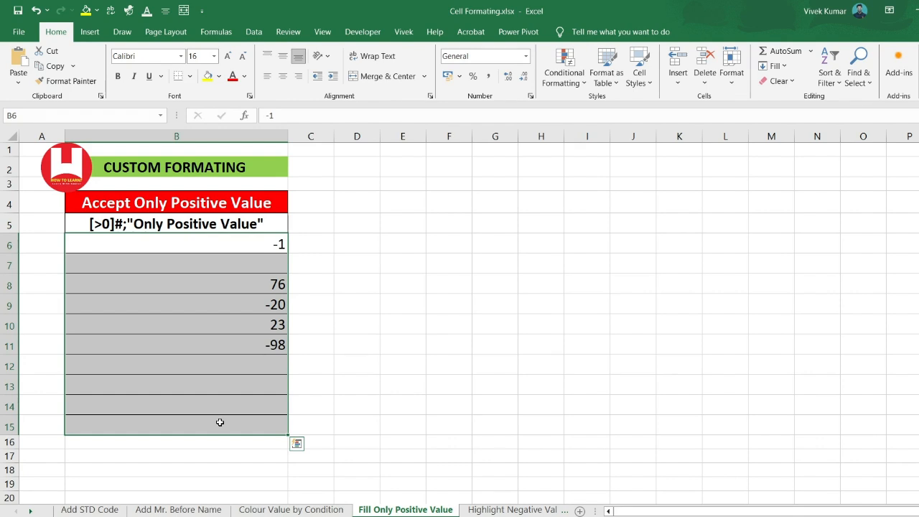
left_click(173, 250)
left_click_drag(174, 250, 172, 428)
Apply the custom number format [>0]#;"Fill only Positive Value" to B6:B15.
key("ctrl+1")
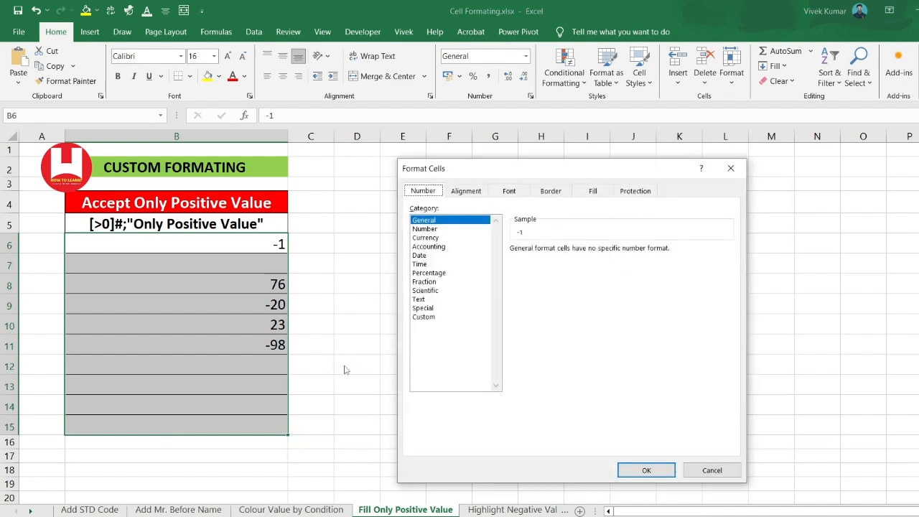
left_click(436, 318)
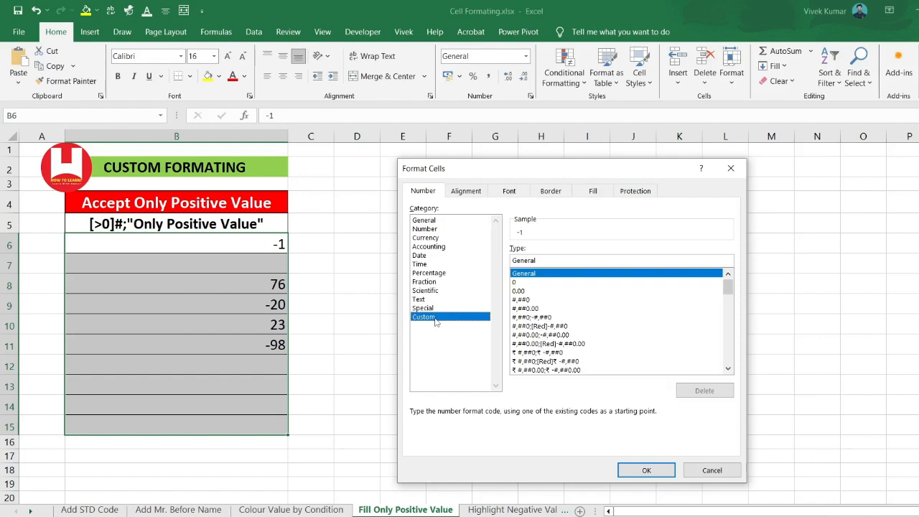
left_click_drag(550, 260, 508, 262)
key("BackSpace")
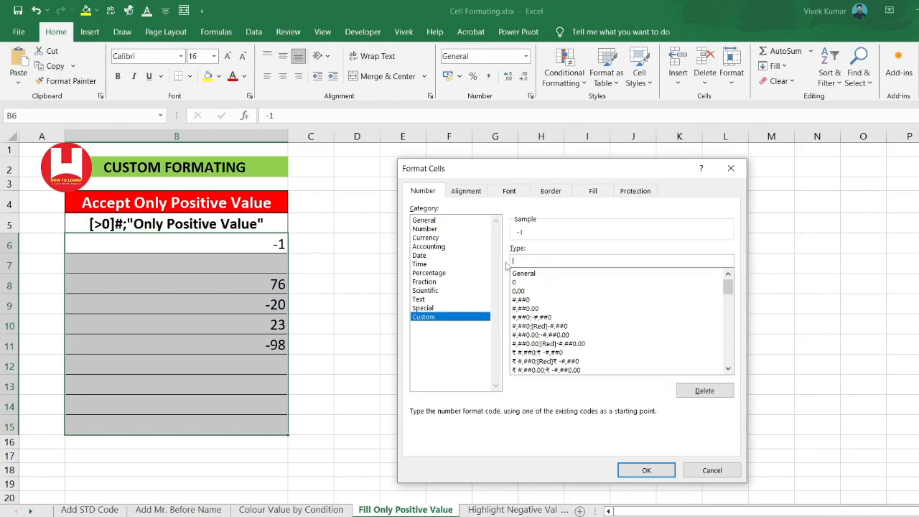
type("[>0]")
type("]")
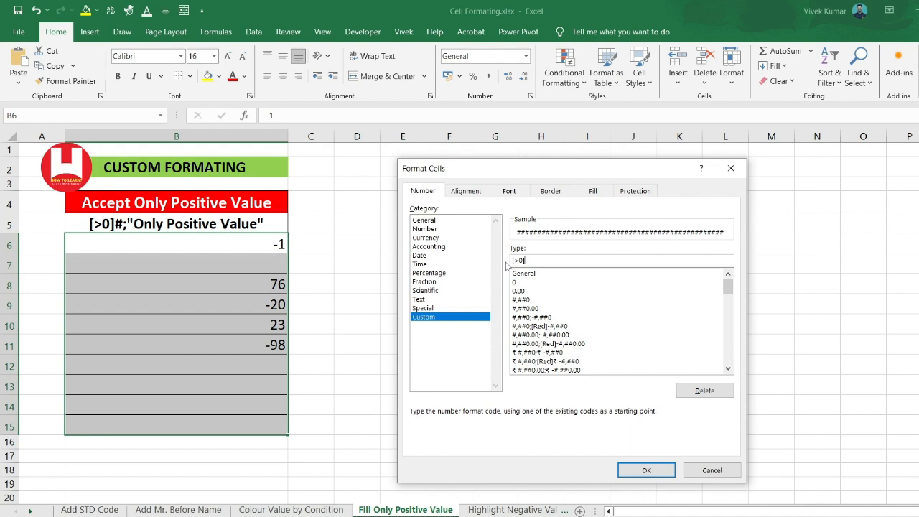
type("#")
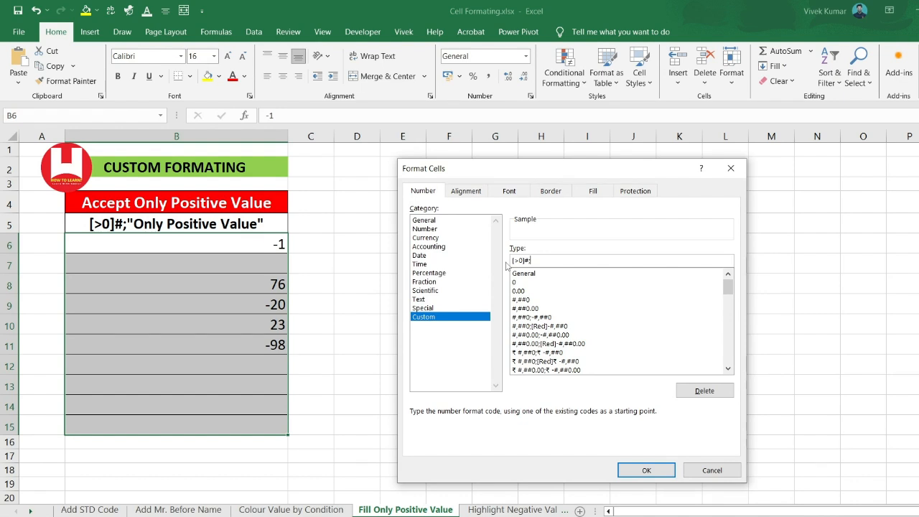
type("\"Fill only Positive Val")
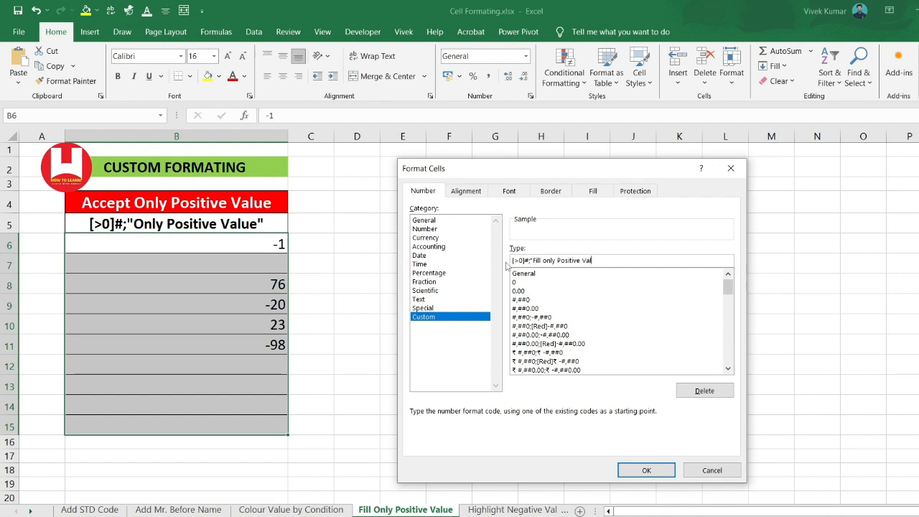
type("ue\"")
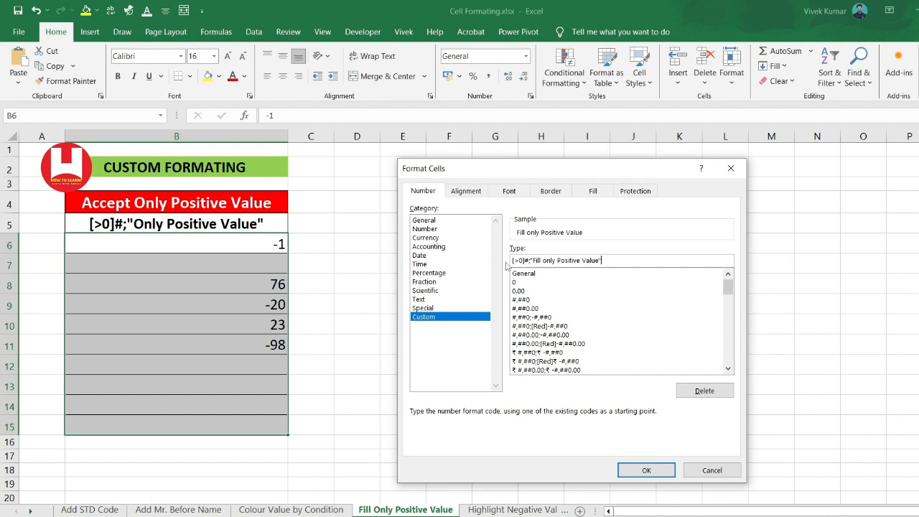
key("Return")
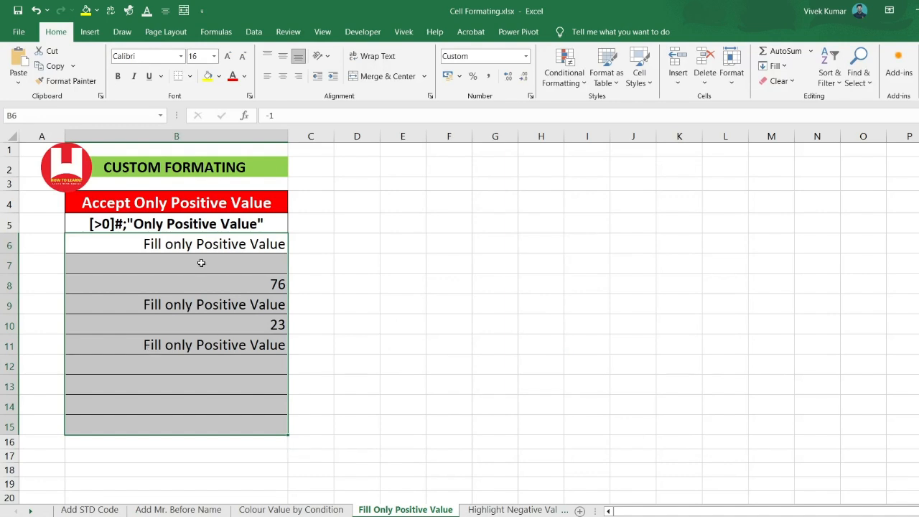
Test the positive-only format by entering -34 in B15, and change the entry to 34.
left_click(214, 427)
type("-34")
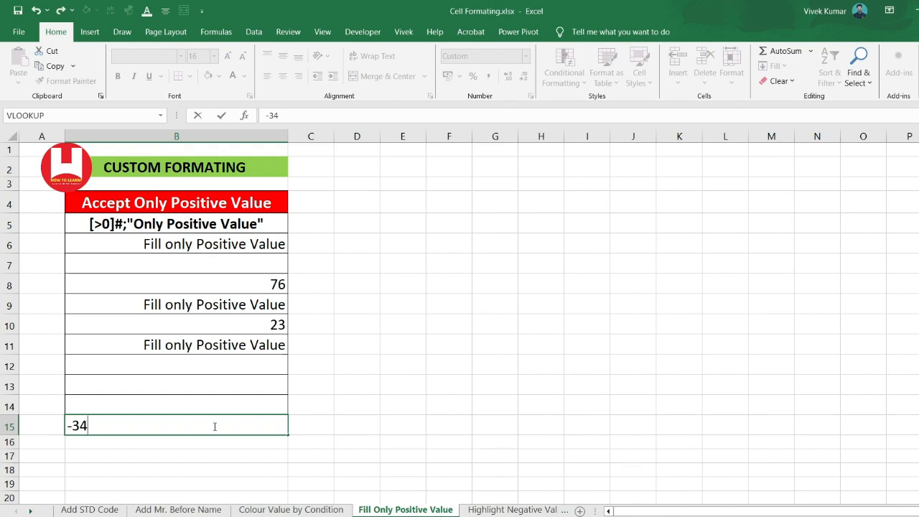
key("Return")
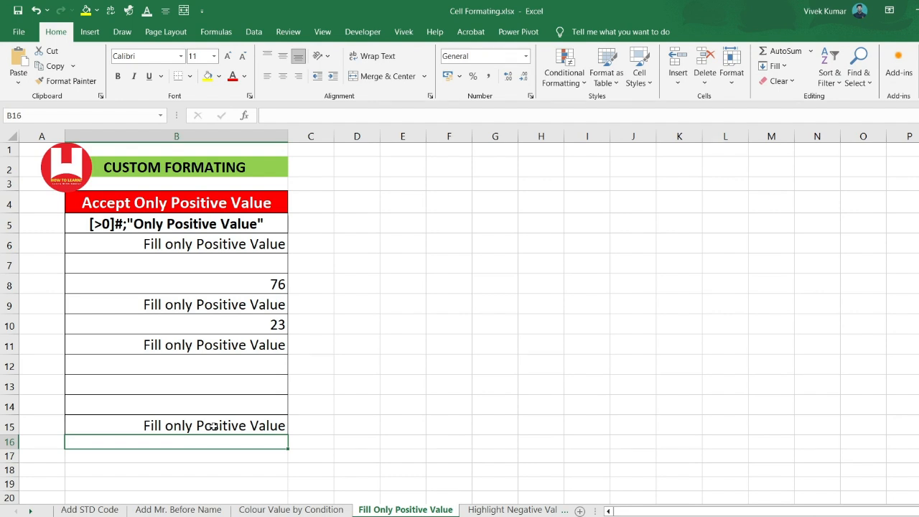
left_click(213, 426)
type("-34")
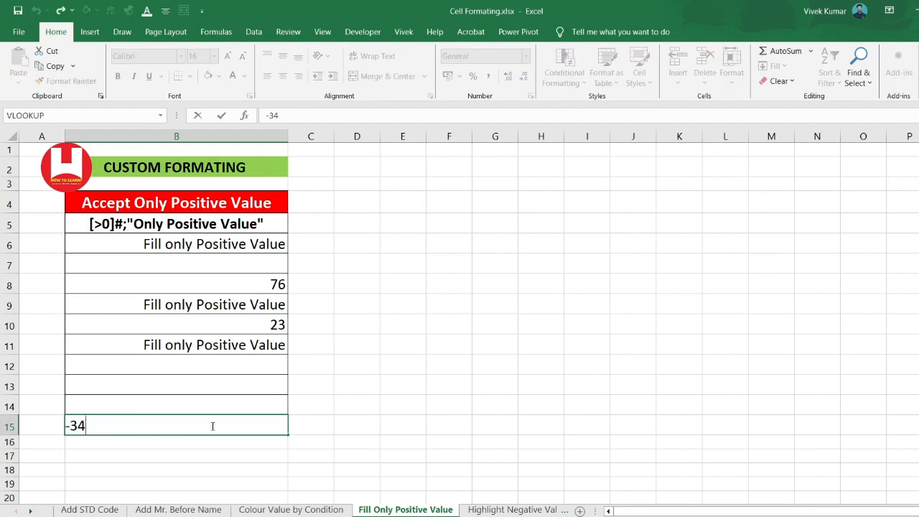
key("Left")
key("Left")
key("BackSpace")
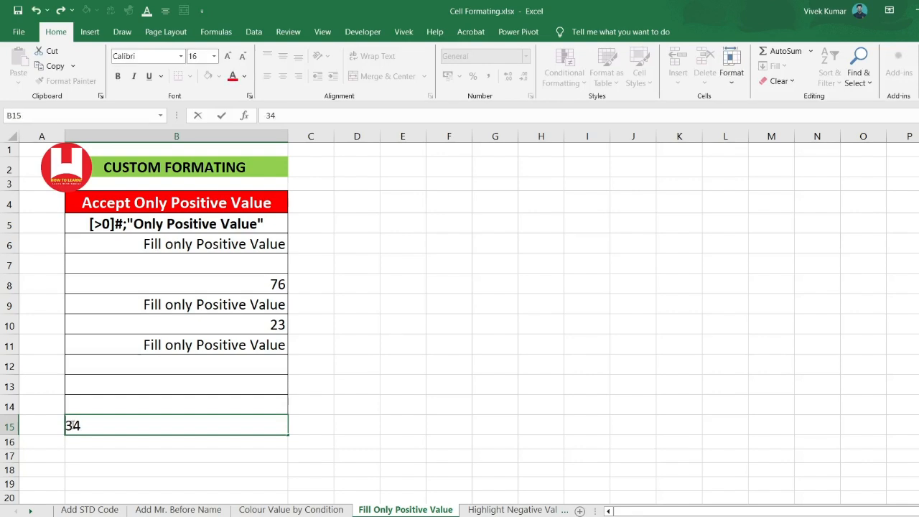
left_click(96, 425)
key("Return")
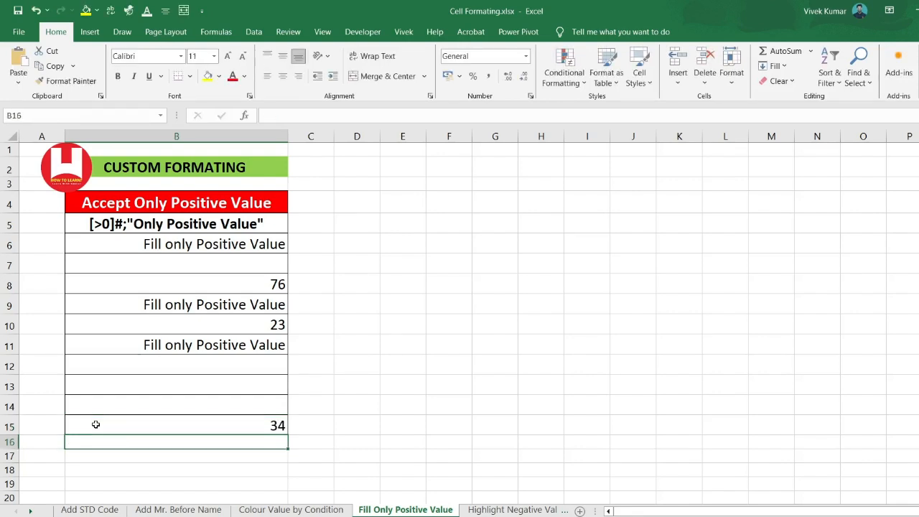
Enter 12 in B13 and -1 in B14 to test the positive-only format.
left_click(159, 391)
type("12")
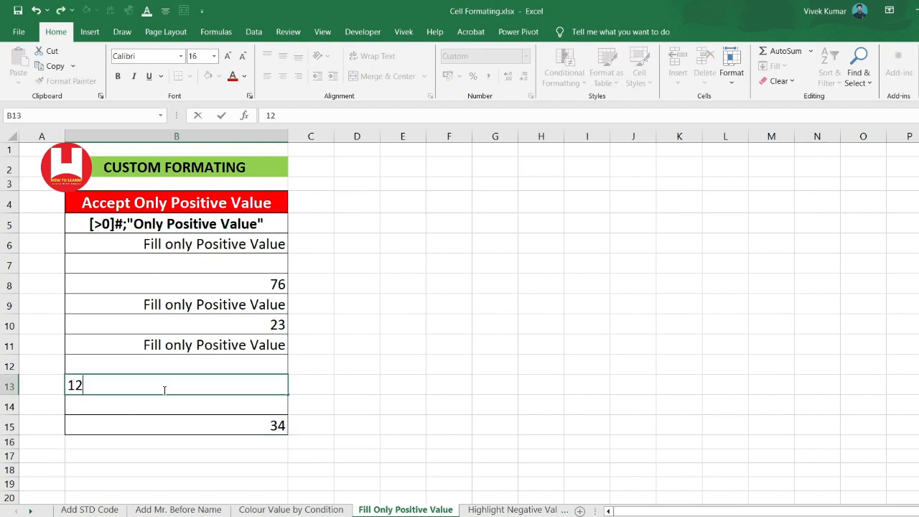
key("Return")
type("-1")
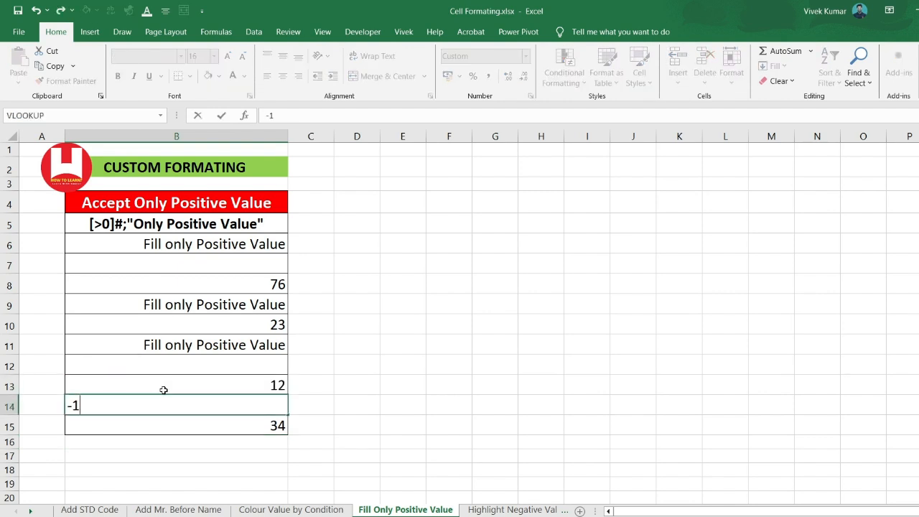
key("Return")
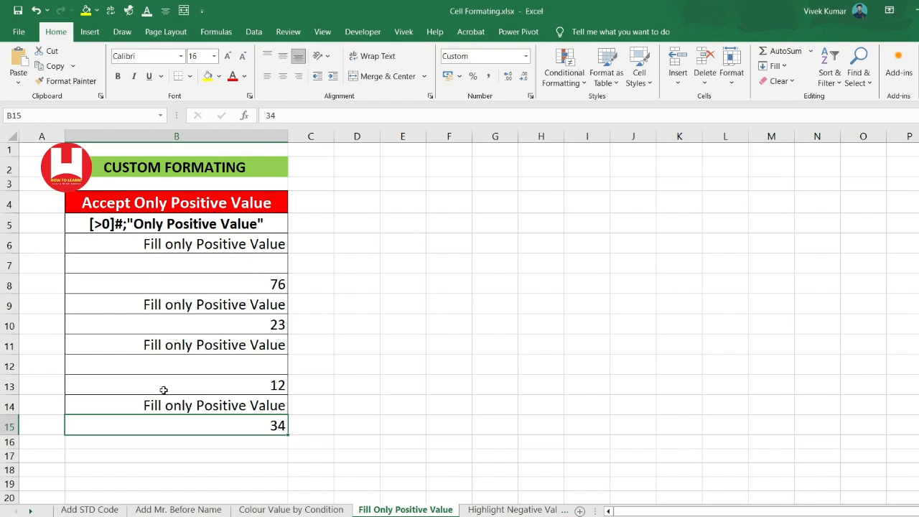
Replace the negative value in B9 with 3.
left_click(182, 307)
type("3")
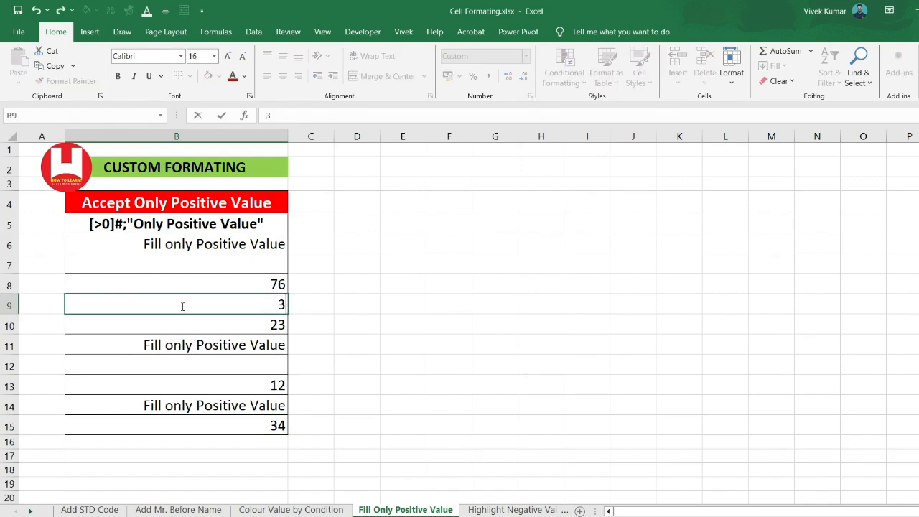
key("Return")
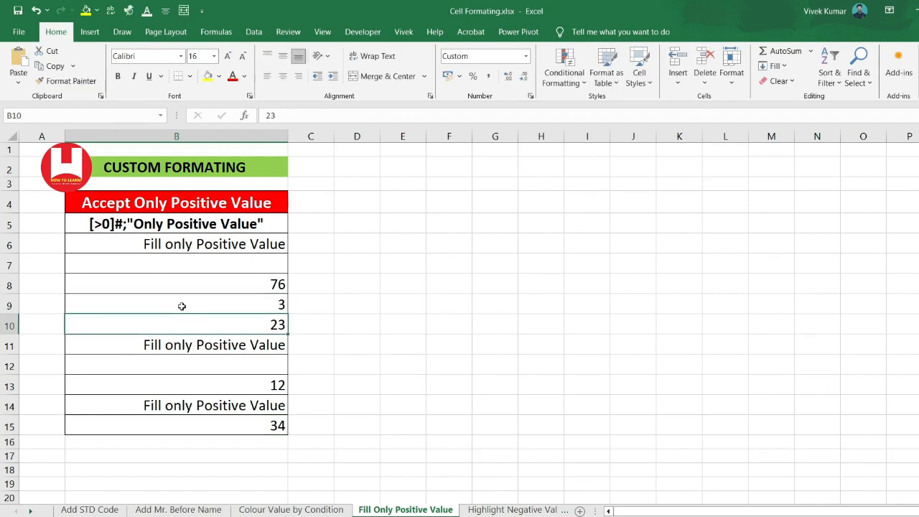
On the Highlight Negative Value sheet, apply the custom number format [>0]#;[Blue](-#) to B6:G13.
scroll(391, 511, "down", 3)
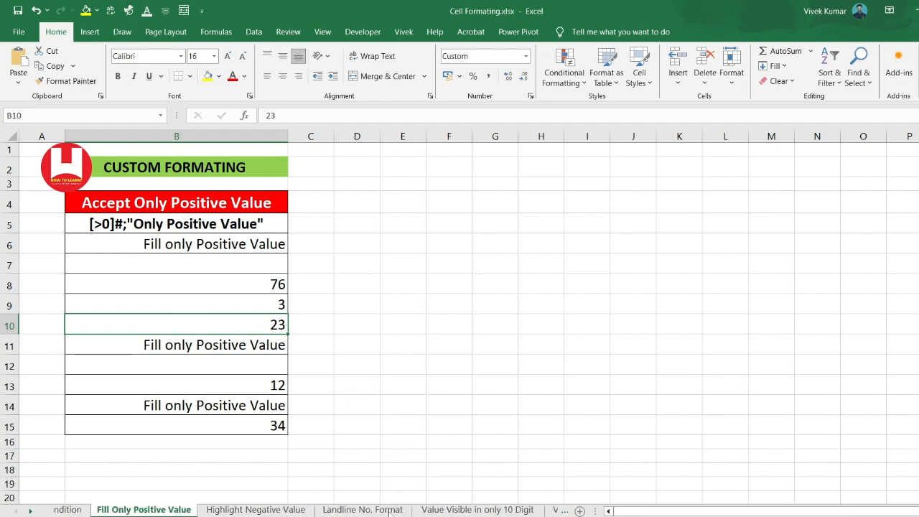
left_click(138, 510)
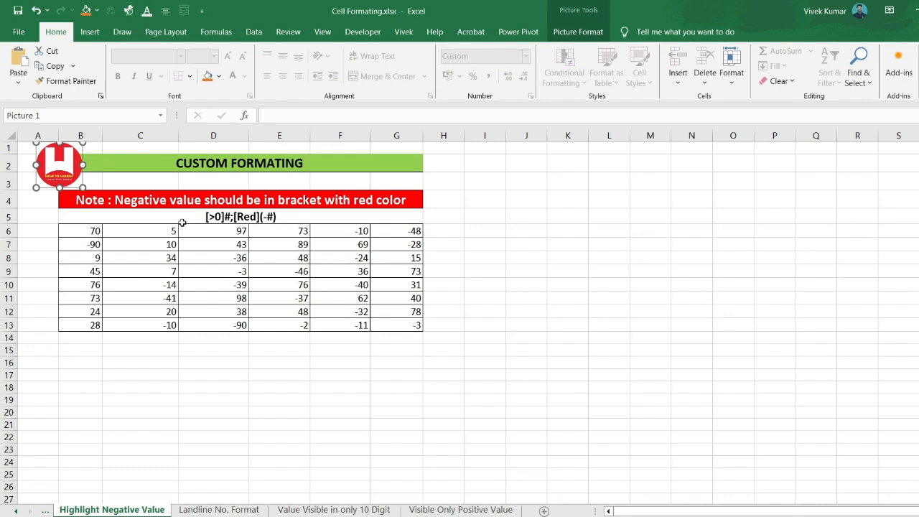
left_click_drag(90, 230, 415, 326)
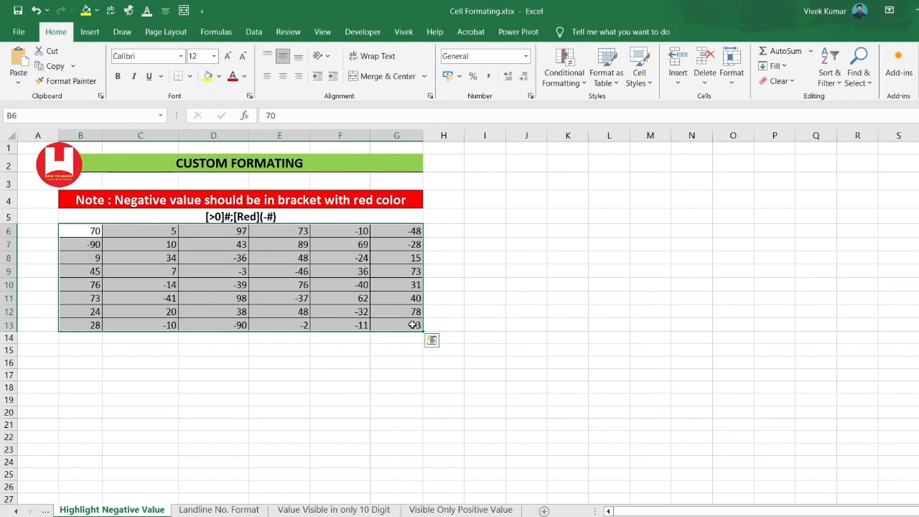
key("ctrl+1")
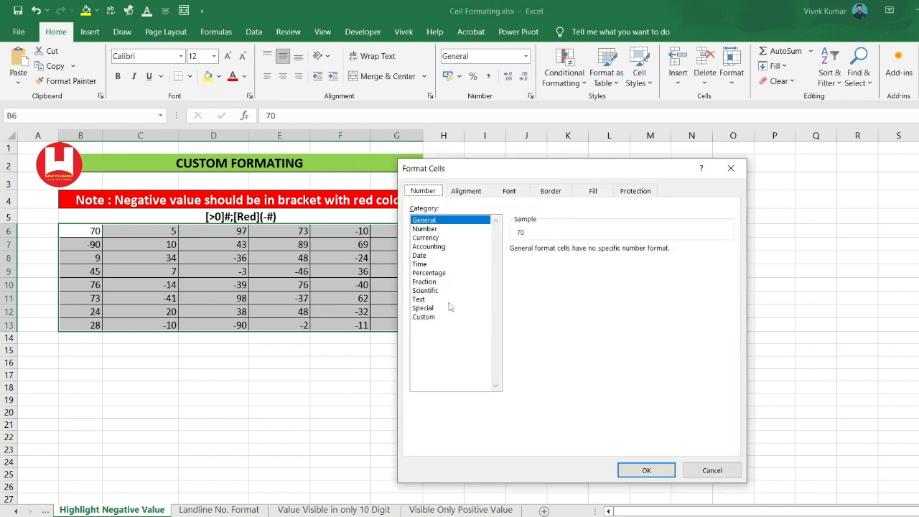
left_click(447, 316)
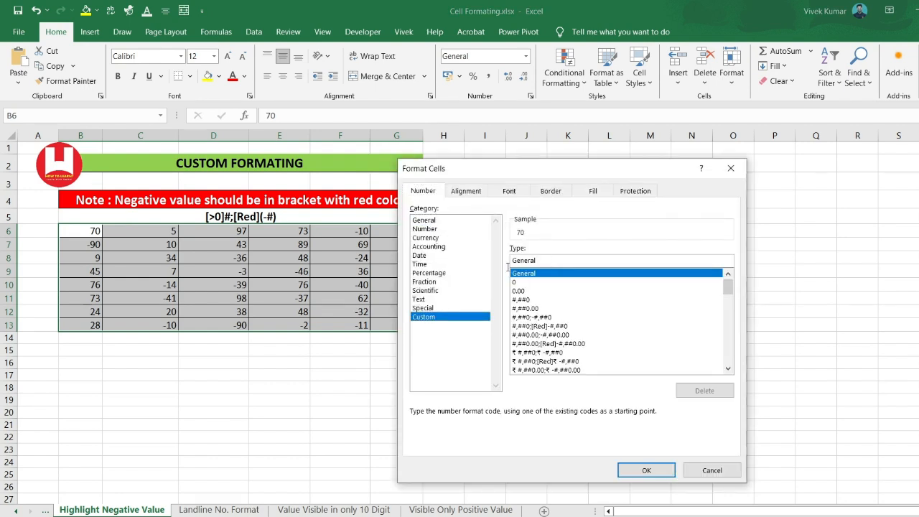
double_click(536, 260)
key("BackSpace")
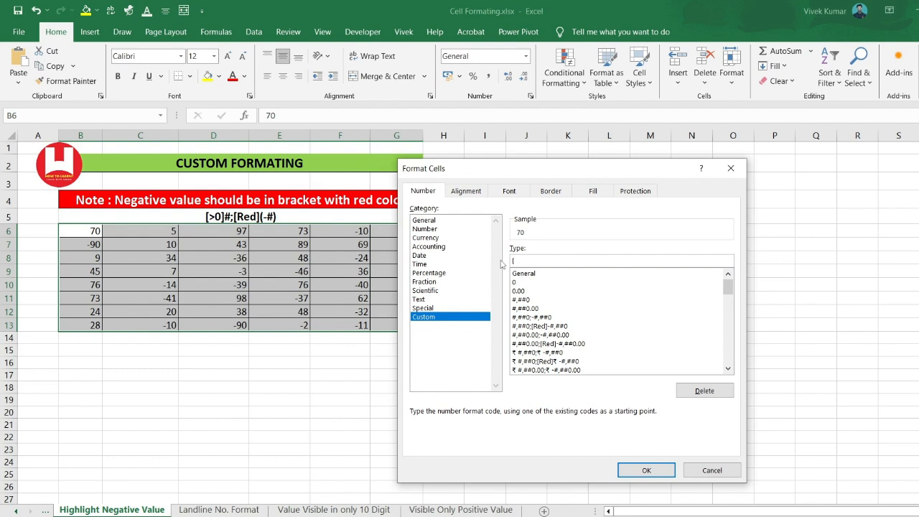
type("[>0]#")
type("Blue]")
type("#)")
key("Return")
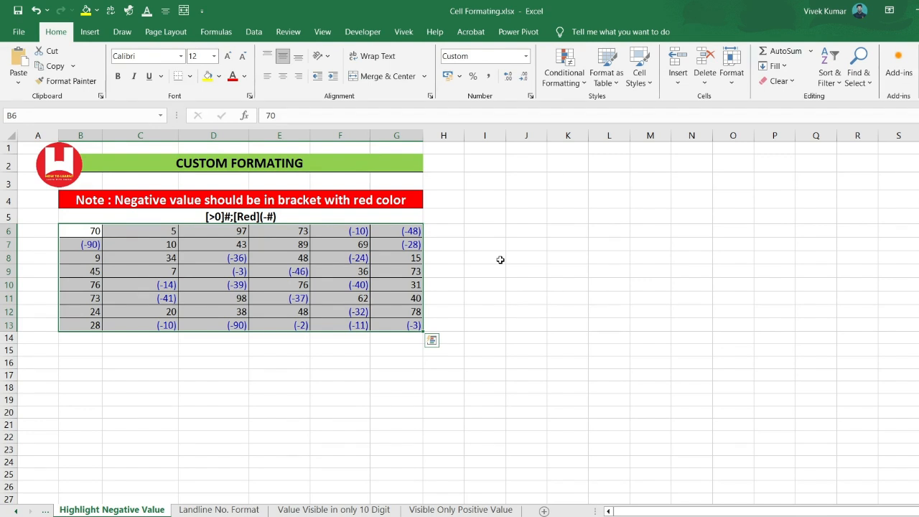
Change the negative colour in the custom format of B6:G13 to red, using [>0]#;[Red](-#).
key("shift+Up")
key("shift+Up")
left_click(263, 236)
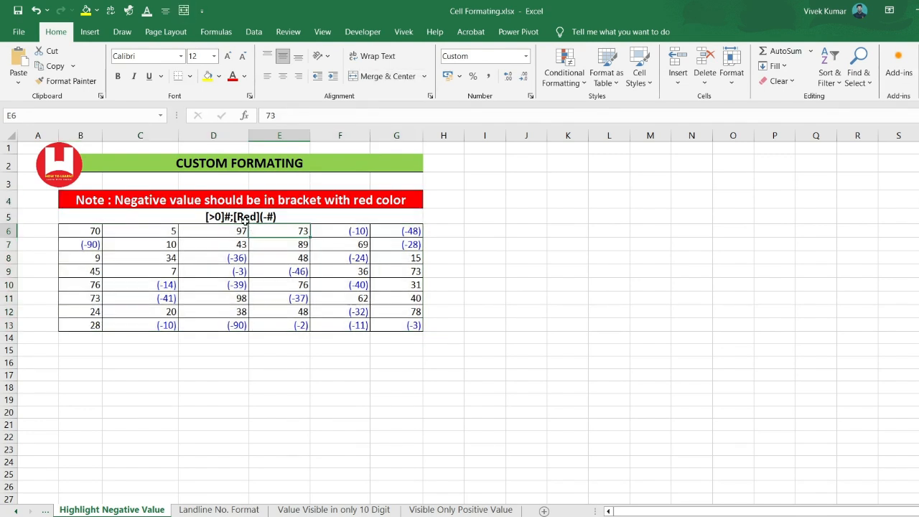
left_click_drag(94, 230, 402, 326)
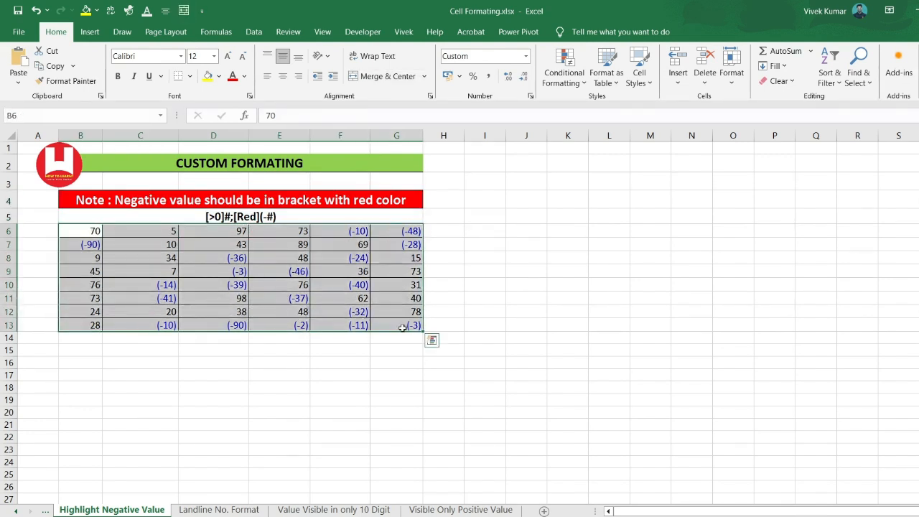
key("ctrl+1")
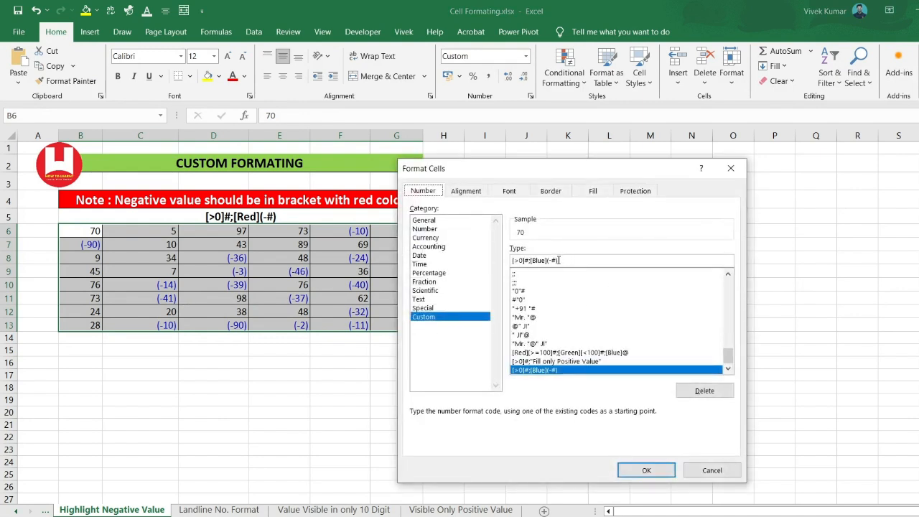
left_click(546, 260)
left_click_drag(546, 260, 532, 260)
type("Red")
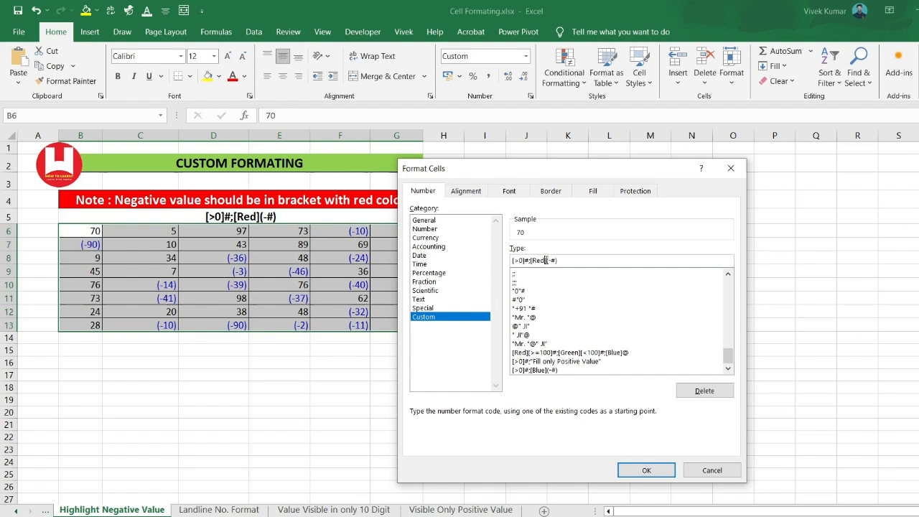
key("Return")
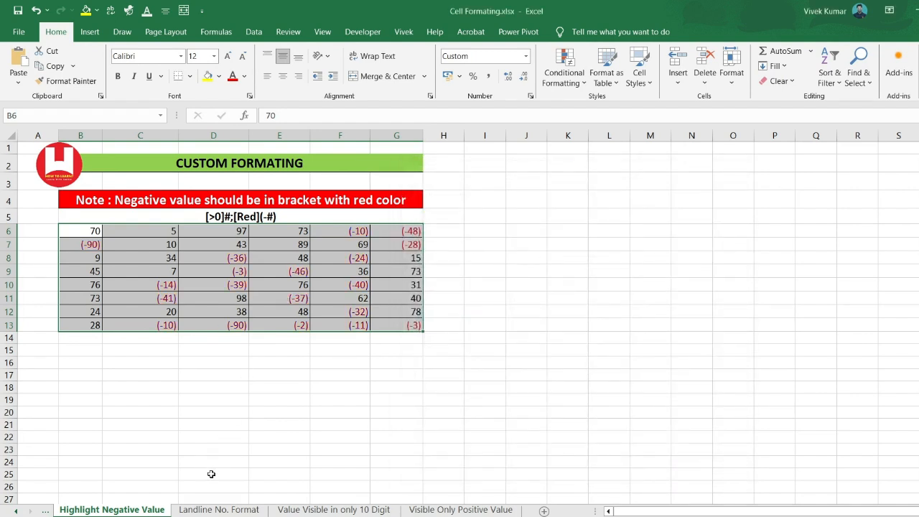
Open the Landline No. Format sheet and examine the unformatted landline numbers in B6:B14.
left_click(212, 510)
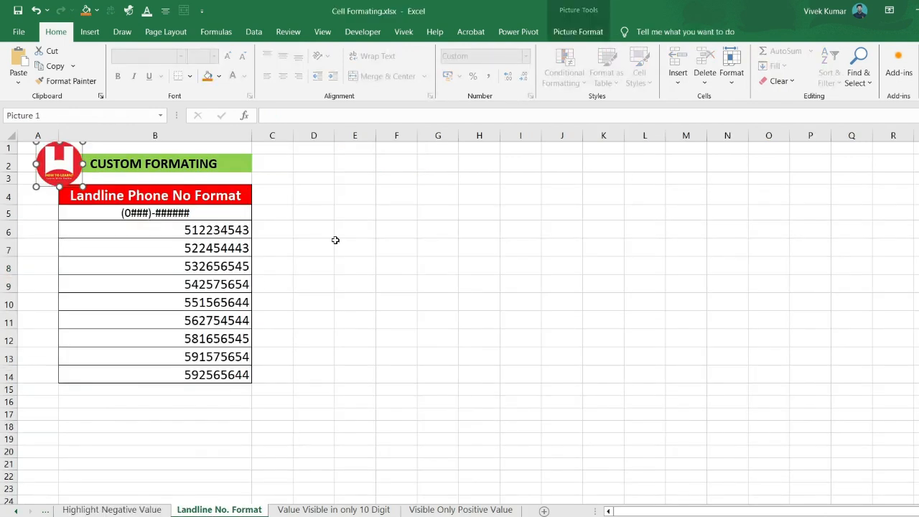
left_click(335, 241)
left_click_drag(186, 230, 169, 373)
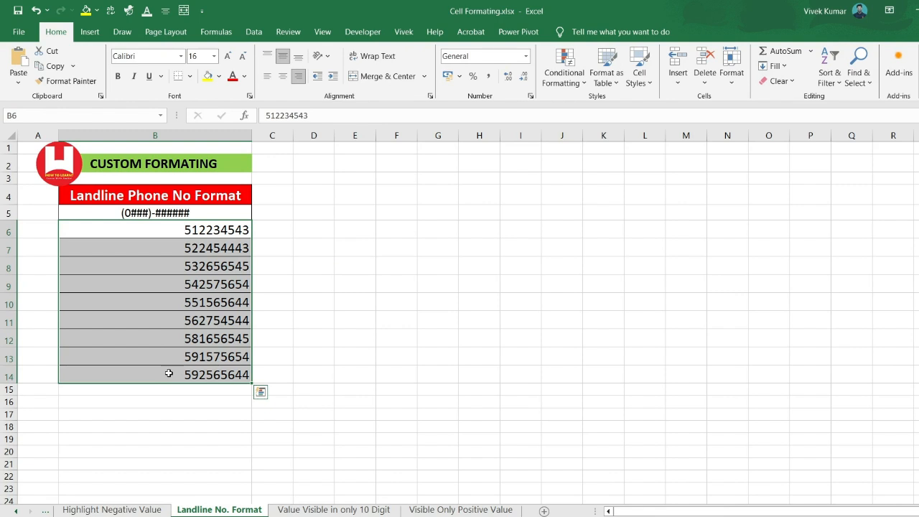
left_click(205, 229)
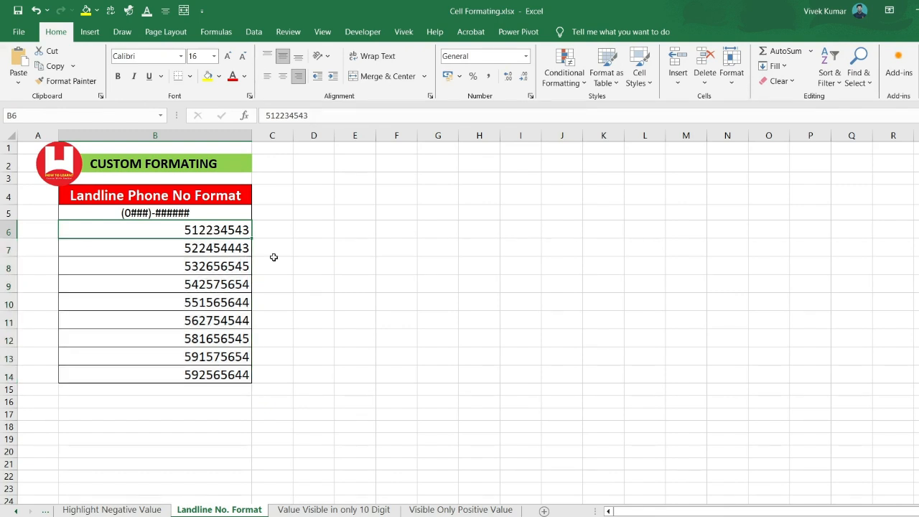
left_click(204, 247)
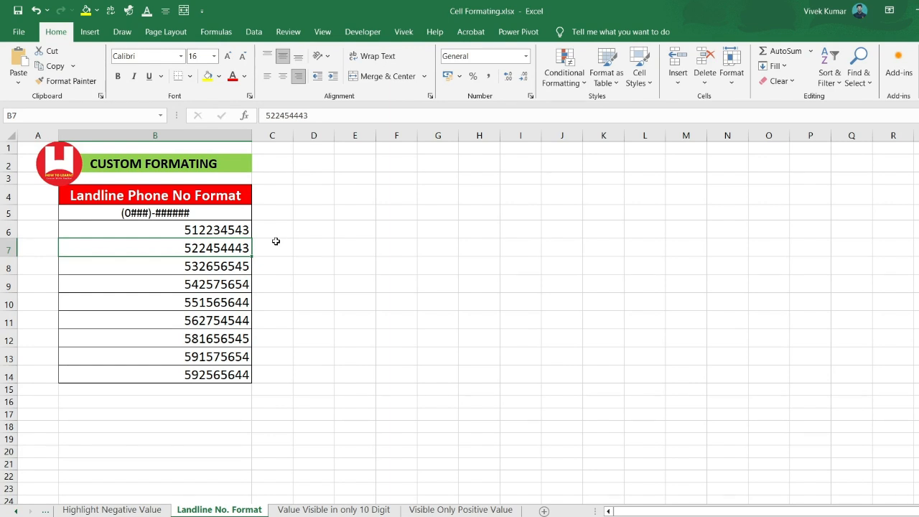
left_click_drag(205, 231, 203, 252)
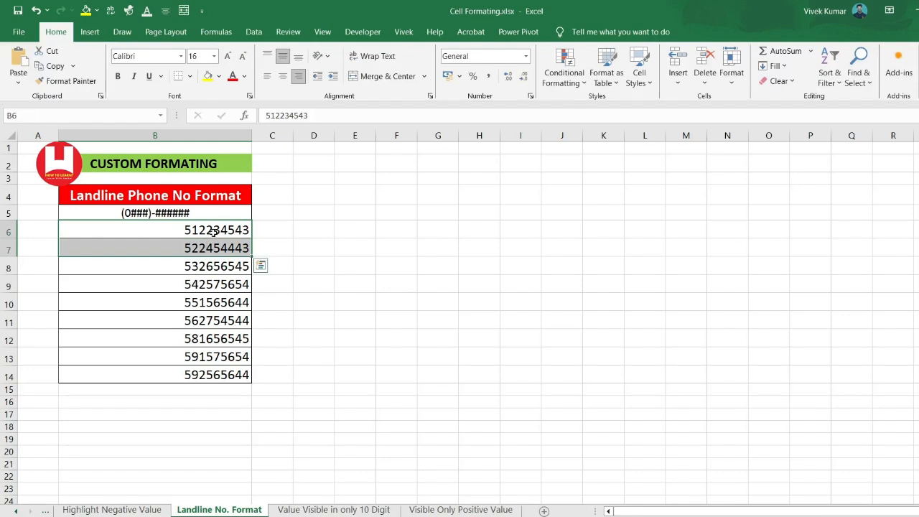
left_click(213, 230)
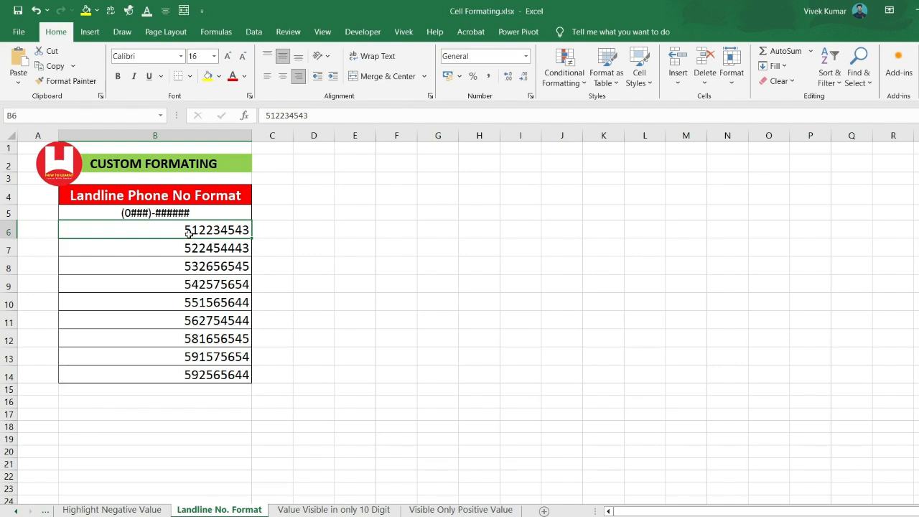
Apply the custom number format (0###)-###### to the landline numbers in B6:B14.
left_click_drag(188, 231, 171, 373)
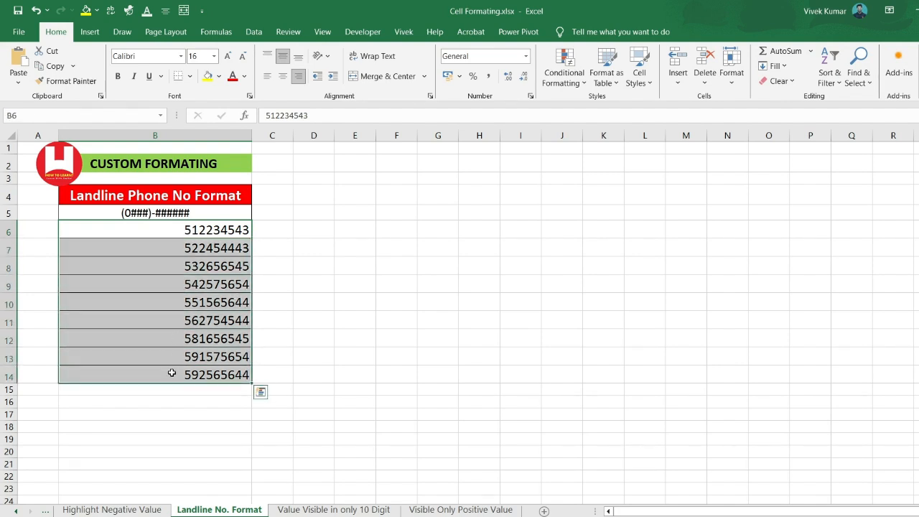
key("ctrl+1")
left_click(436, 318)
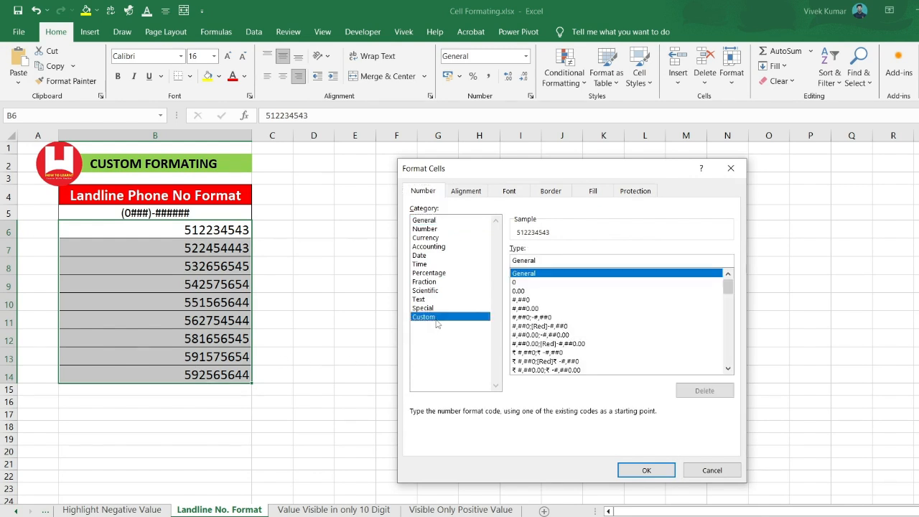
left_click_drag(550, 263, 498, 265)
key("BackSpace")
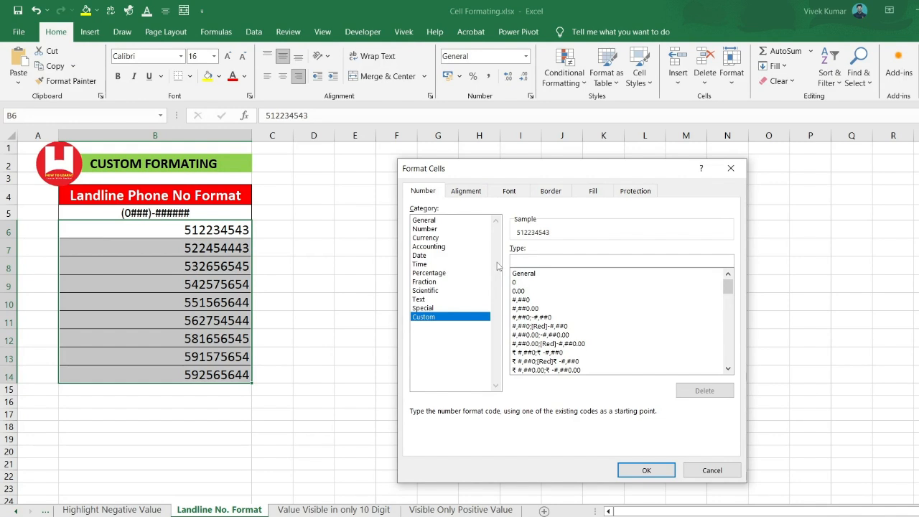
type("(0###")
type(")")
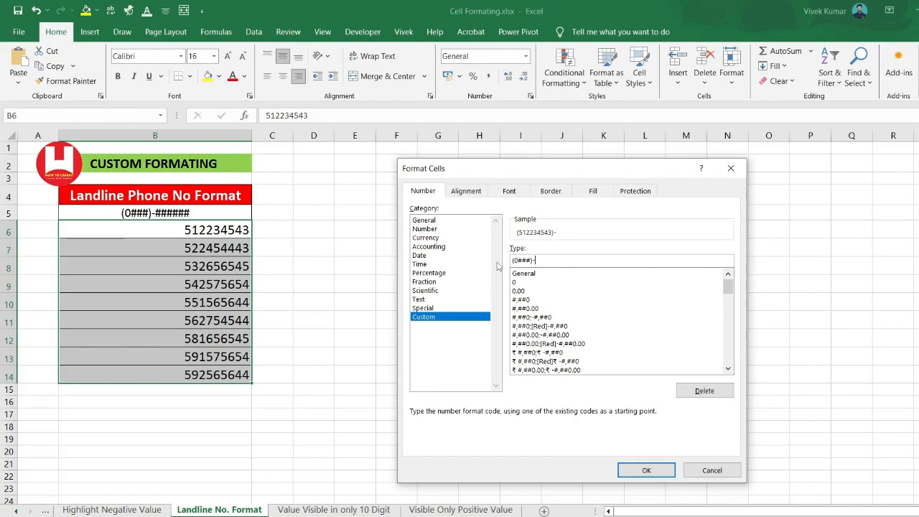
type("-")
type("######")
key("Return")
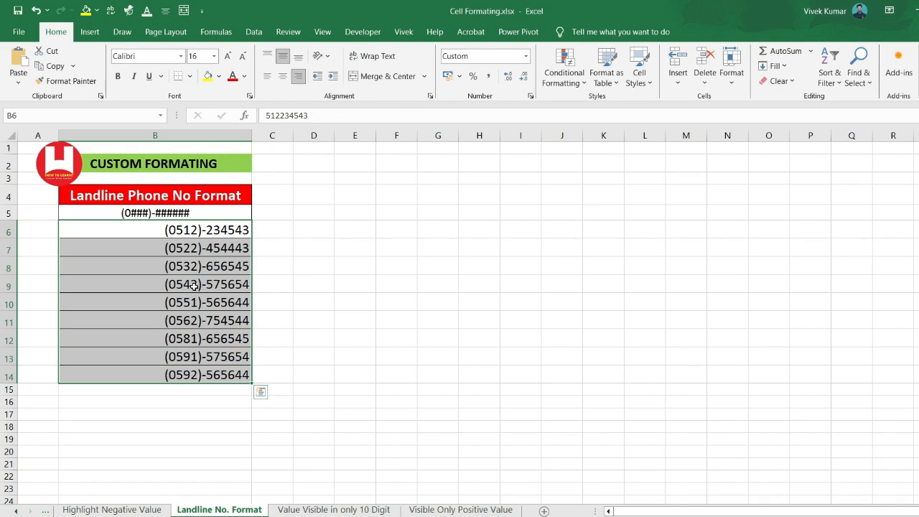
left_click(301, 510)
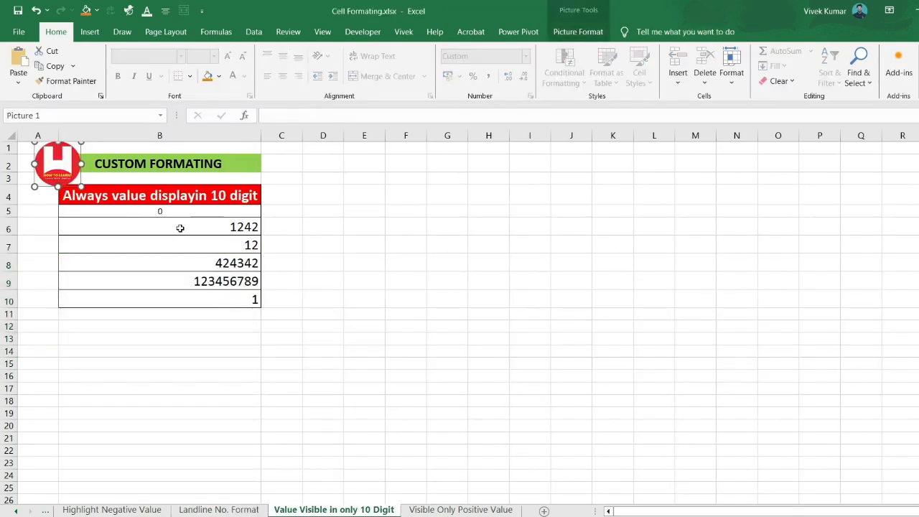
left_click_drag(180, 228, 183, 299)
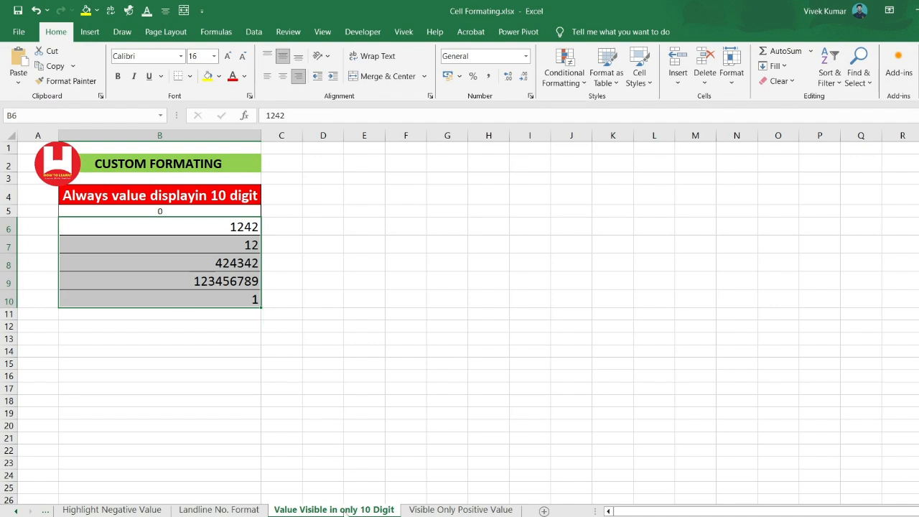
left_click_drag(195, 230, 199, 297)
key("ctrl+1")
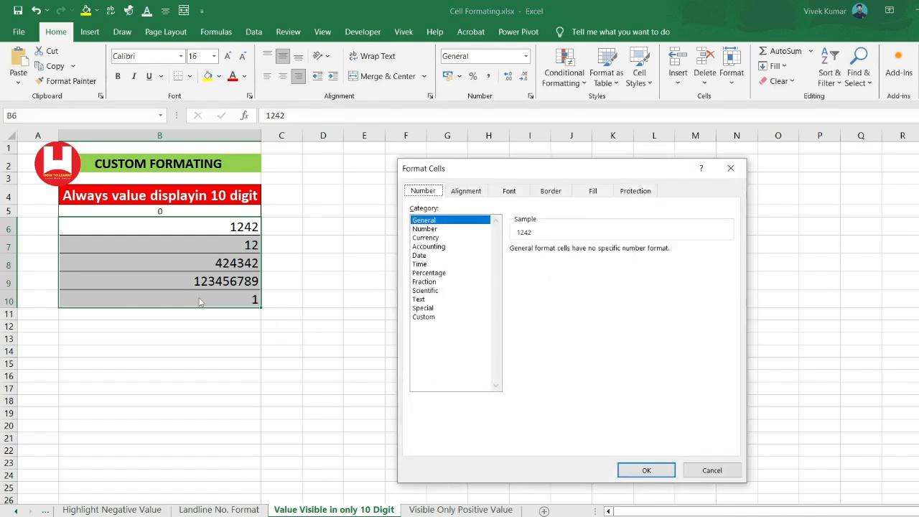
left_click(426, 317)
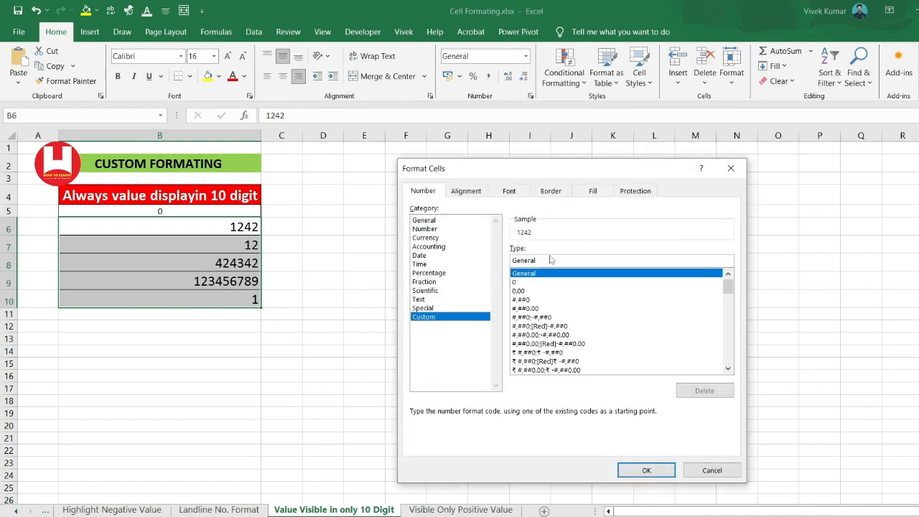
left_click_drag(550, 260, 513, 260)
type("00000")
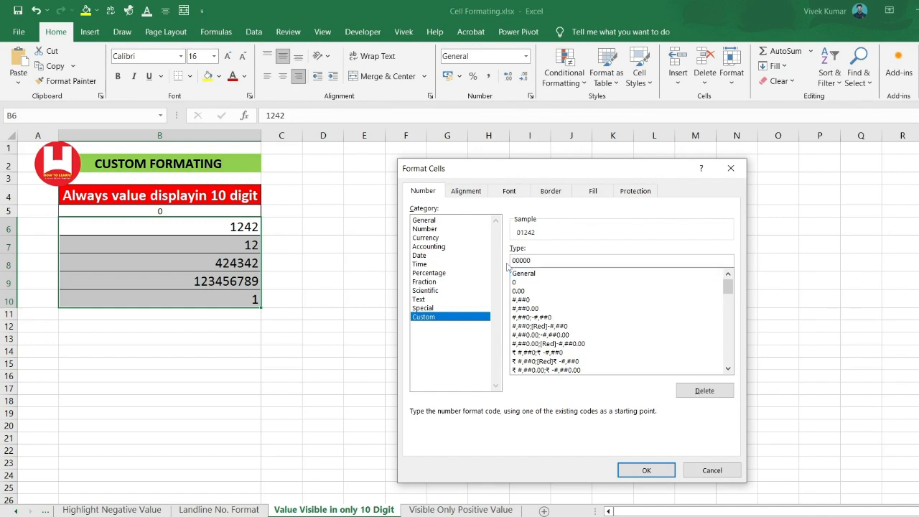
type("00000")
key("Return")
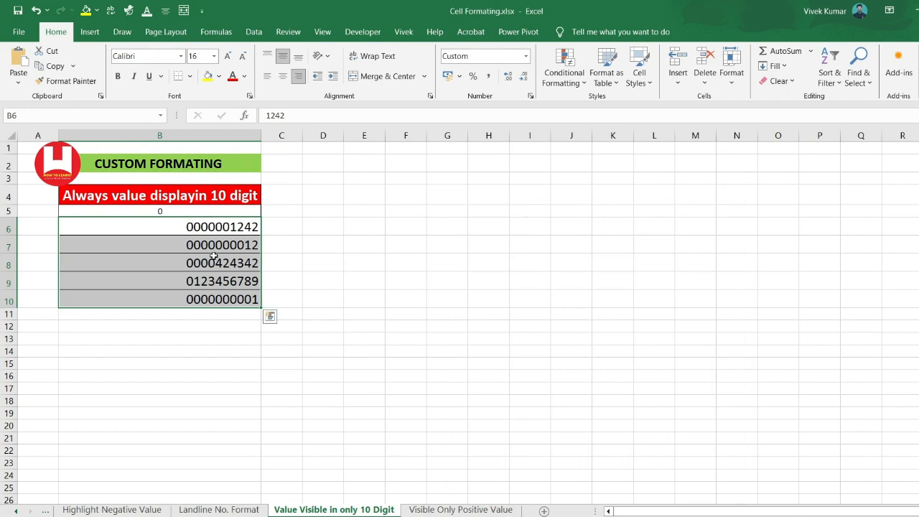
left_click(222, 302)
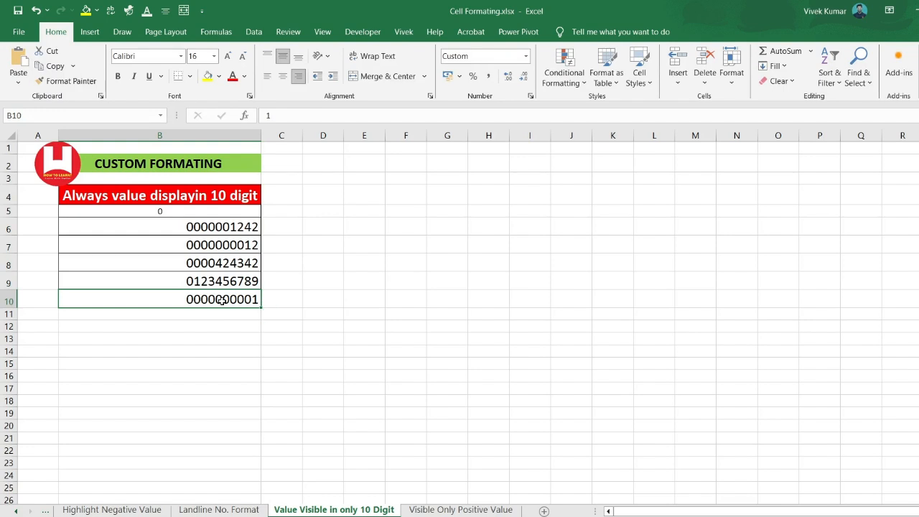
type("9898")
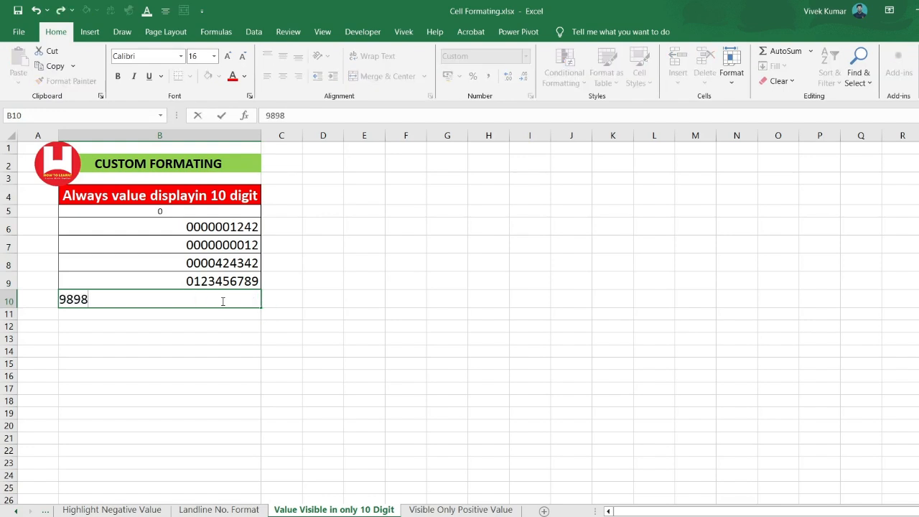
type("989898")
key("Return")
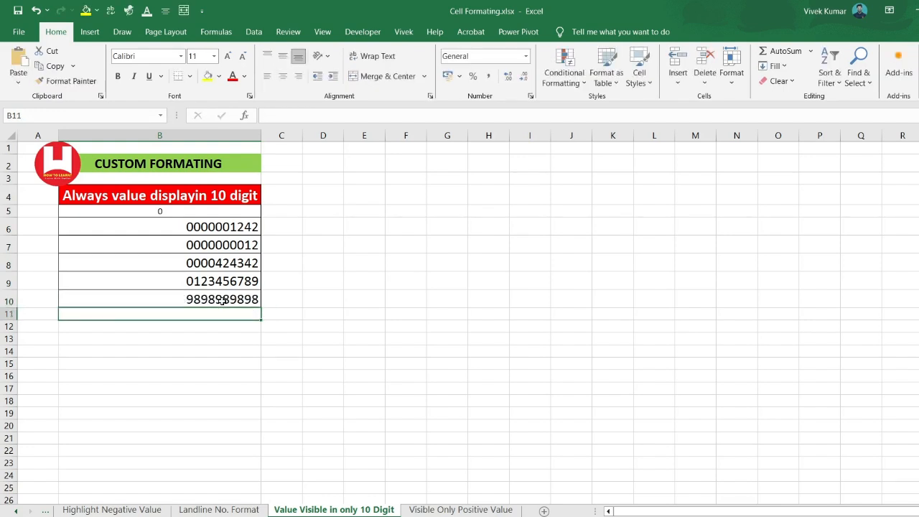
left_click(222, 301)
type("989898")
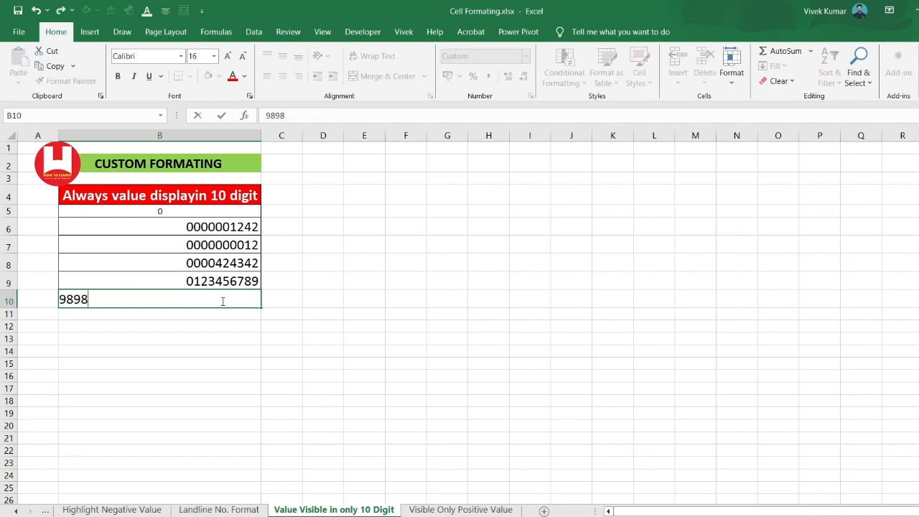
key("Return")
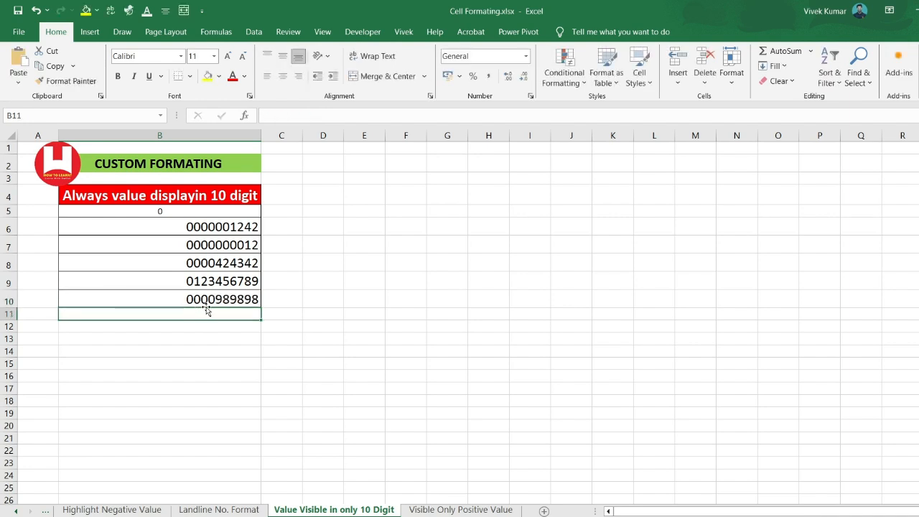
left_click_drag(203, 228, 194, 291)
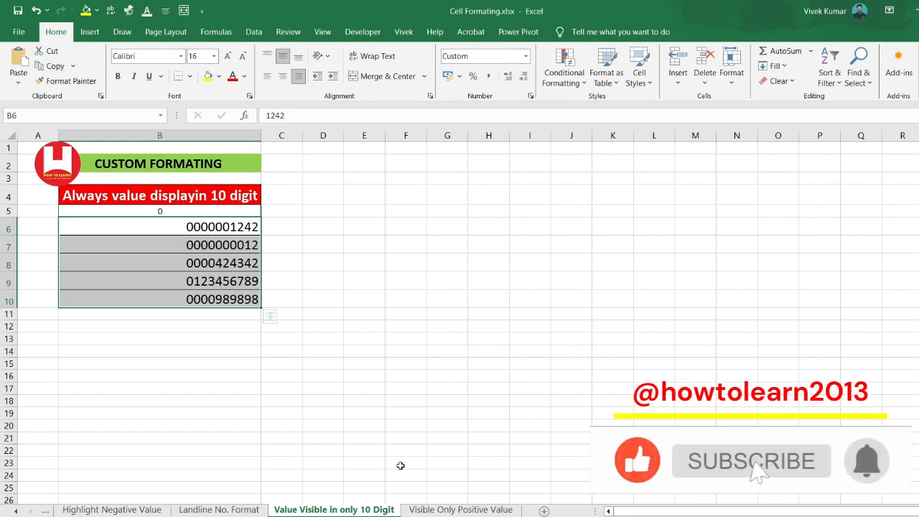
Open the Visible Only Positive Value sheet and examine the unformatted values in B9 and B10.
left_click(439, 510)
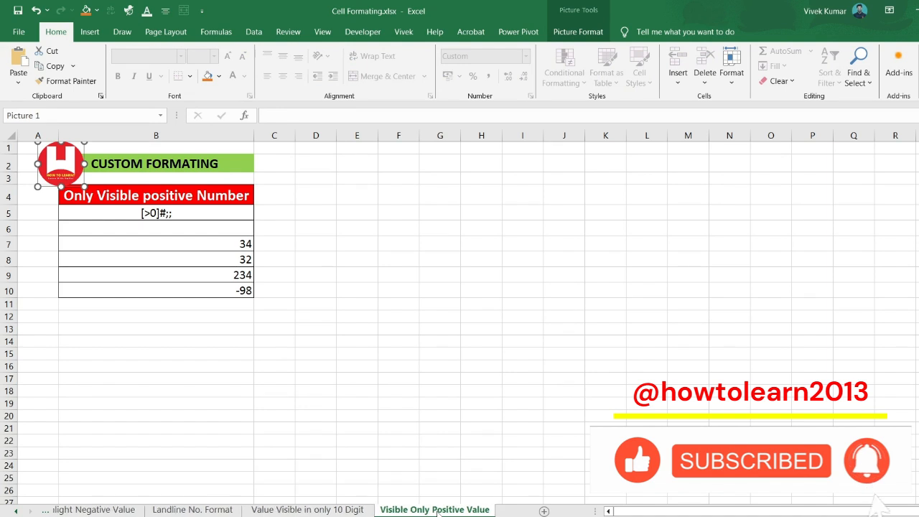
left_click(220, 274)
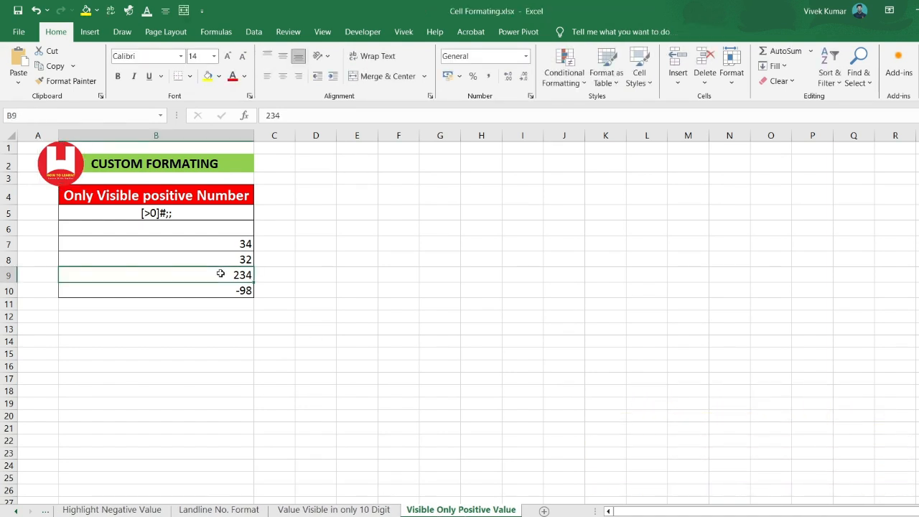
left_click(206, 289)
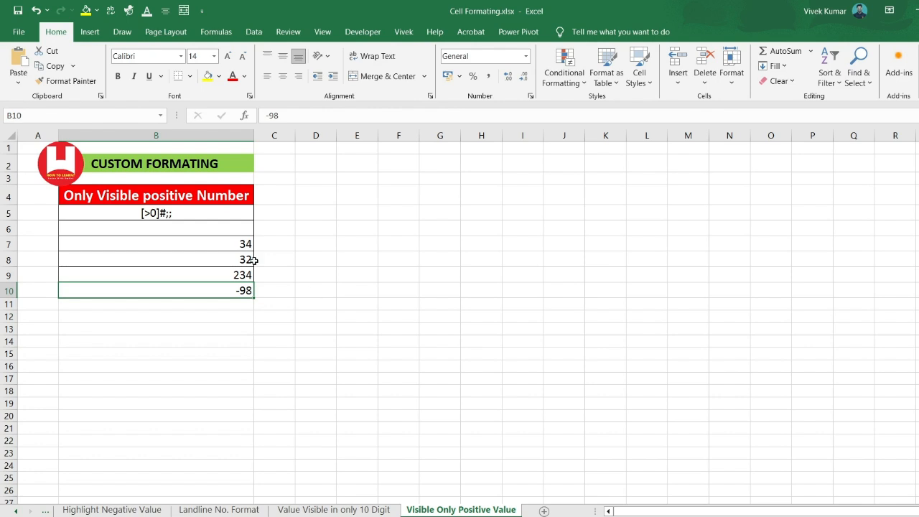
Try the custom number format ;; on B6:B10 and undo it.
left_click(191, 245)
left_click_drag(193, 233, 201, 297)
key("ctrl+1")
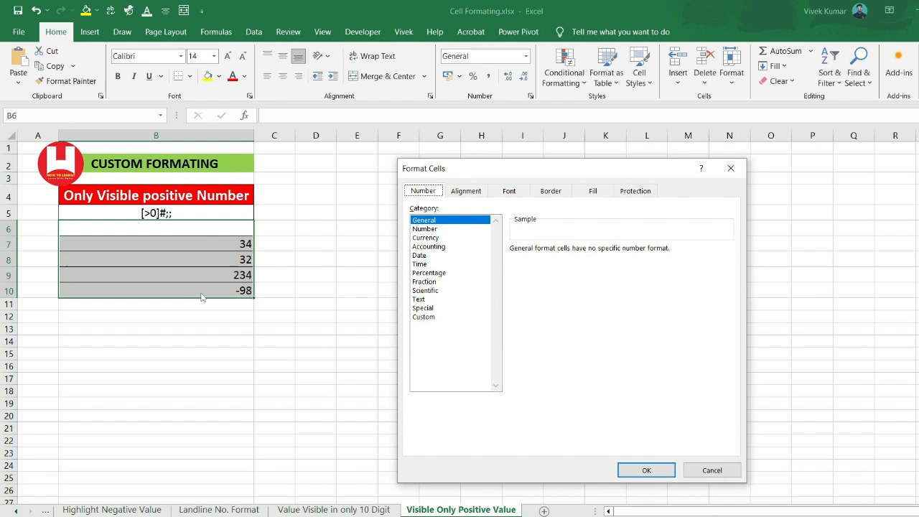
left_click(446, 317)
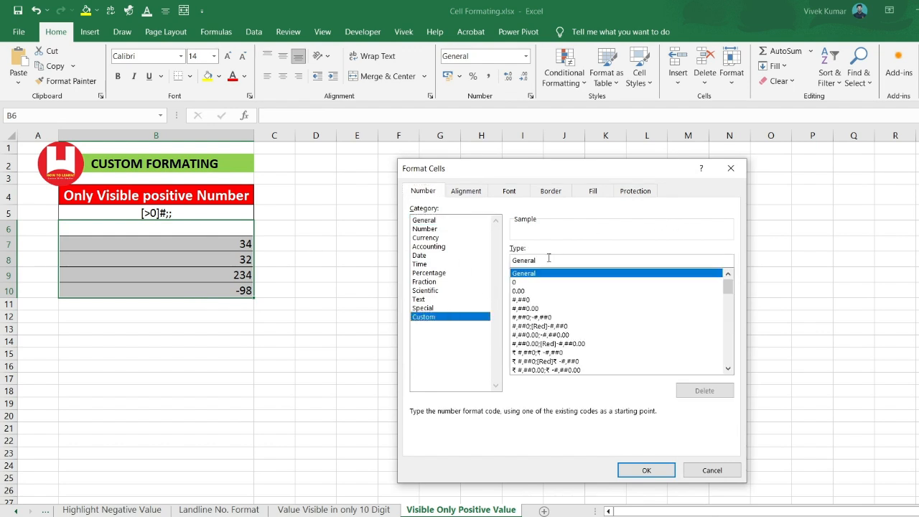
left_click(548, 259)
key("BackSpace")
key("BackSpace")
key("BackSpace")
key("BackSpace")
key("BackSpace")
key("BackSpace")
key("BackSpace")
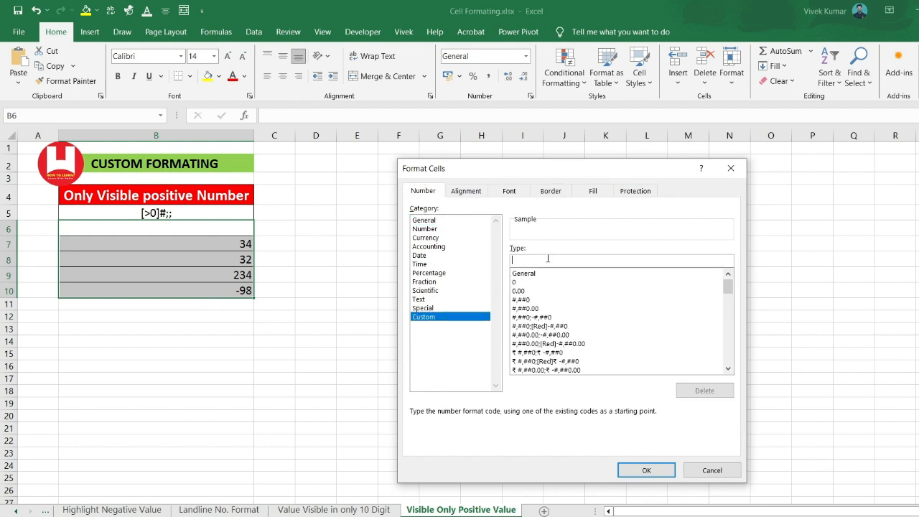
type(";;")
left_click(639, 469)
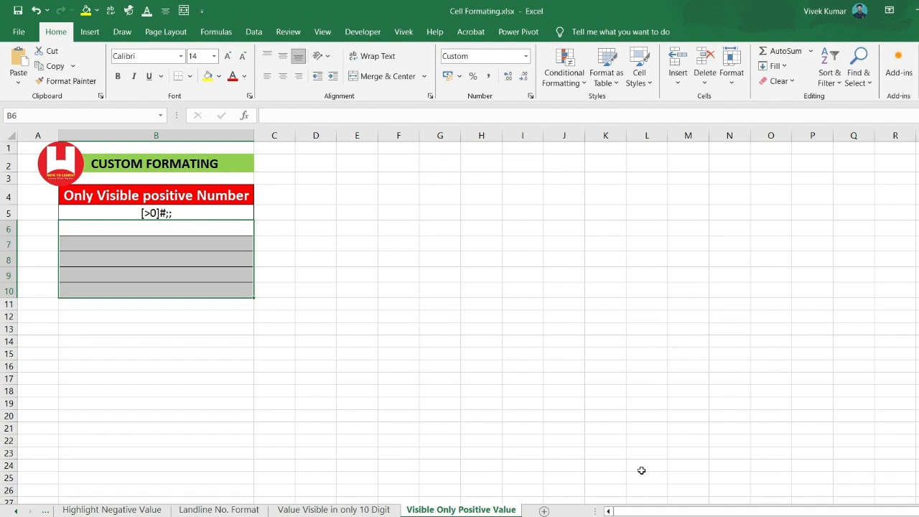
key("ctrl+z")
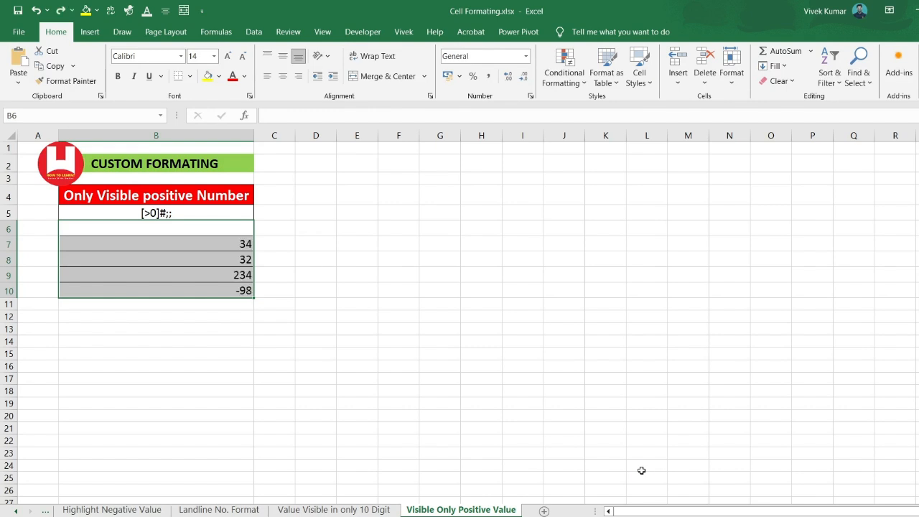
Apply the custom number format [>0]#;; to B6:B10 so only positive numbers are shown.
key("ctrl+1")
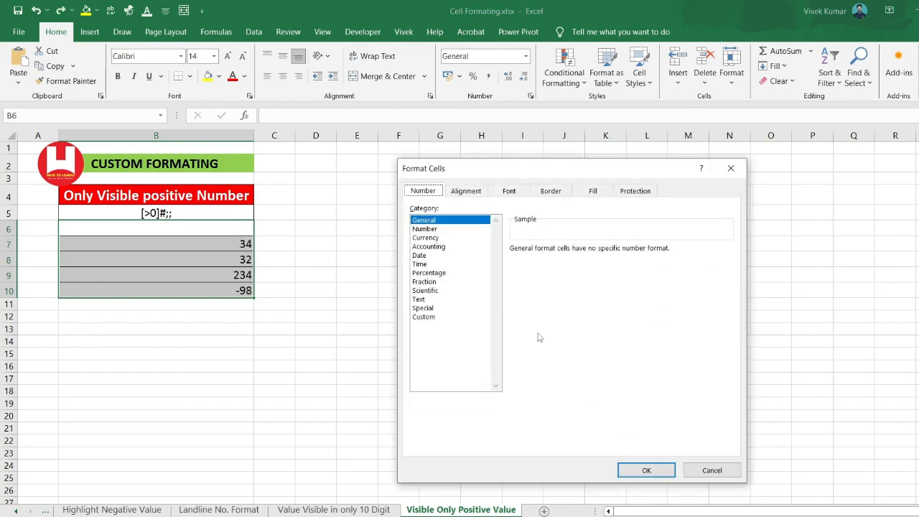
left_click(424, 317)
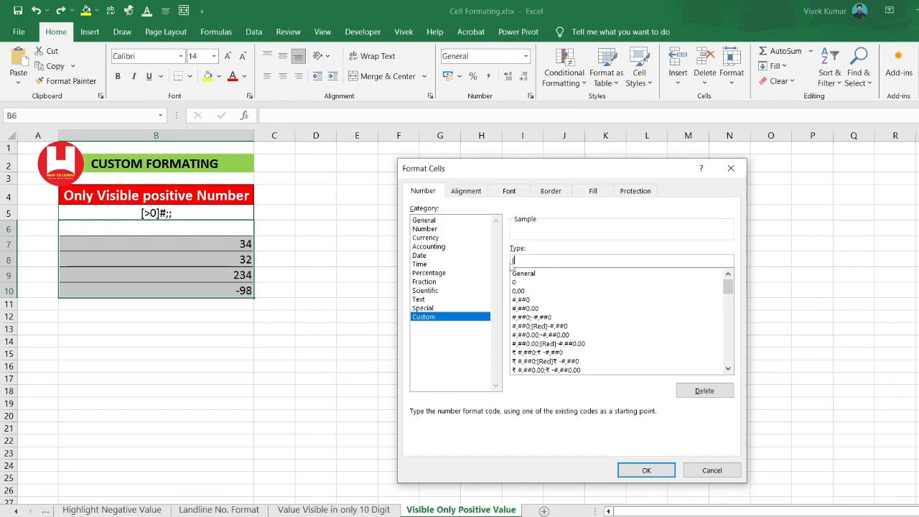
key("BackSpace")
type("[>0]#;;")
key("Return")
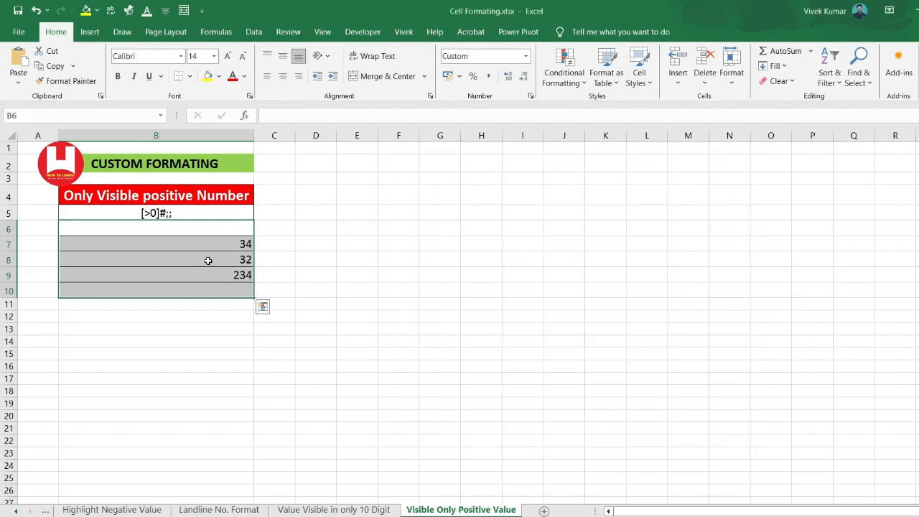
Test the positive-only format with negative numbers by entering -12 in B8 and -10278 in B9.
left_click(216, 257)
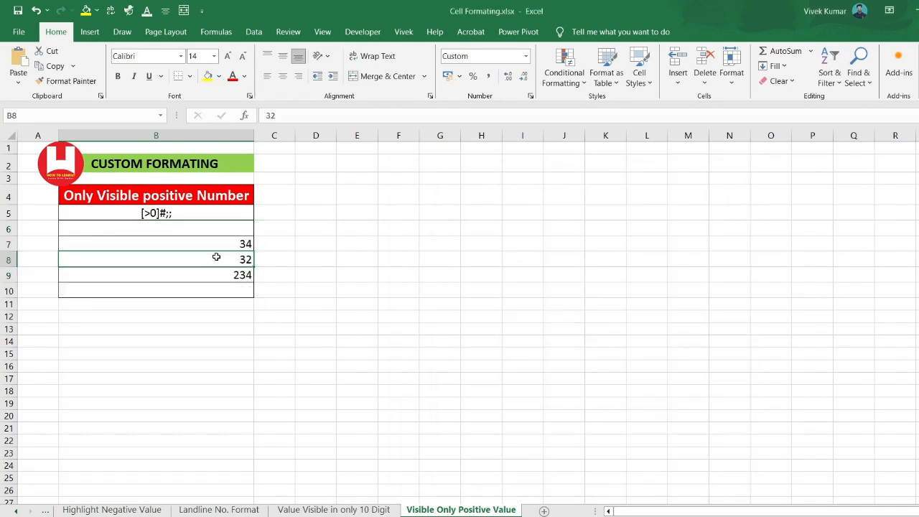
type("-12")
key("Return")
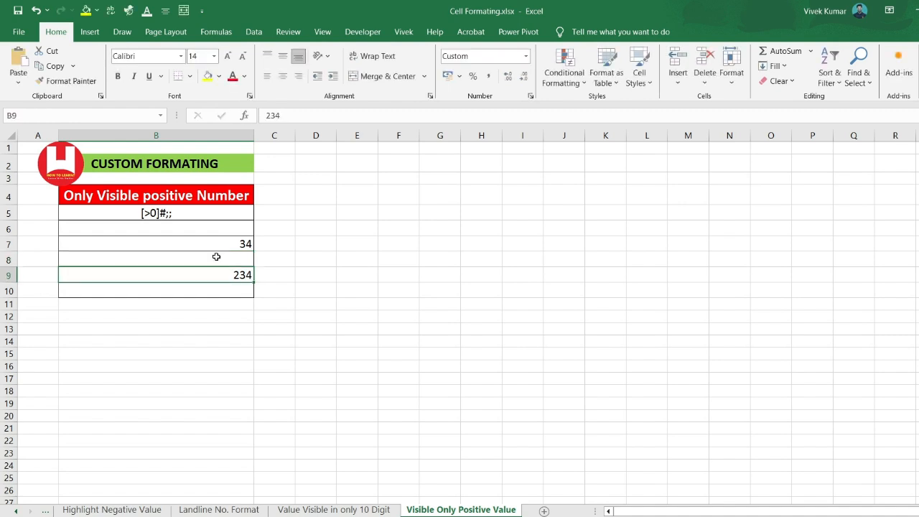
left_click(216, 258)
left_click(217, 274)
type("-10278")
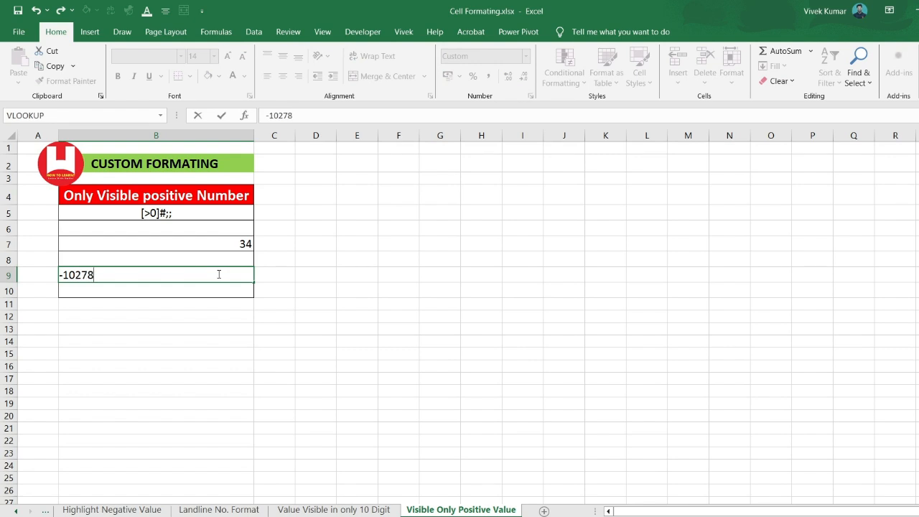
key("Return")
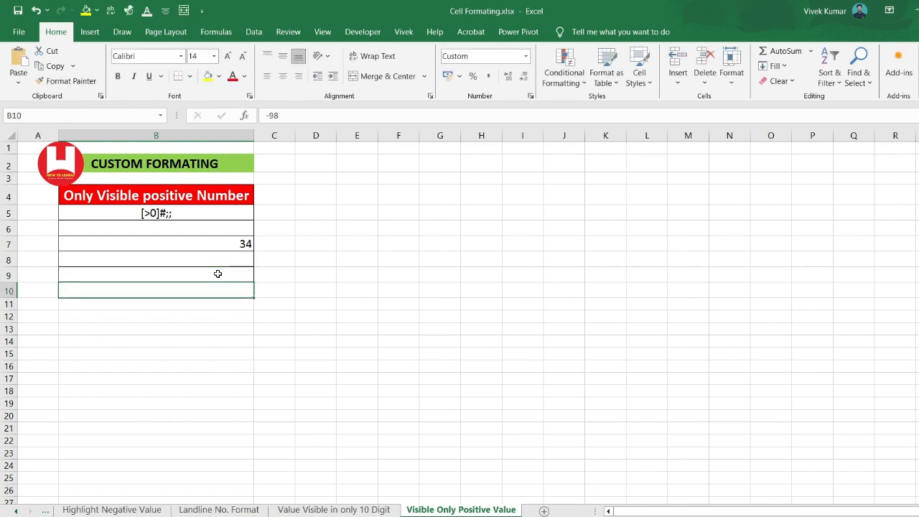
Test the positive-only format with positive numbers by entering 23 in B10, 12 in B9 and 87 in B8.
type("23")
key("Return")
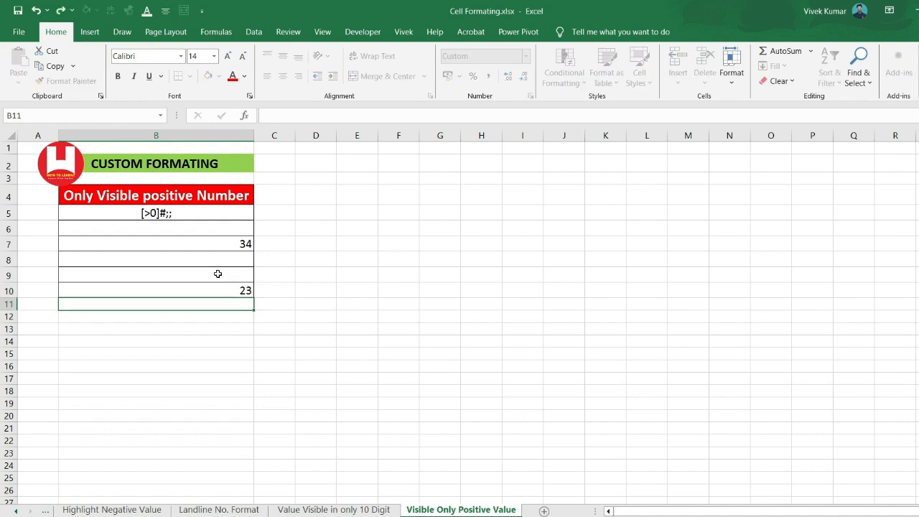
left_click(218, 274)
type("12")
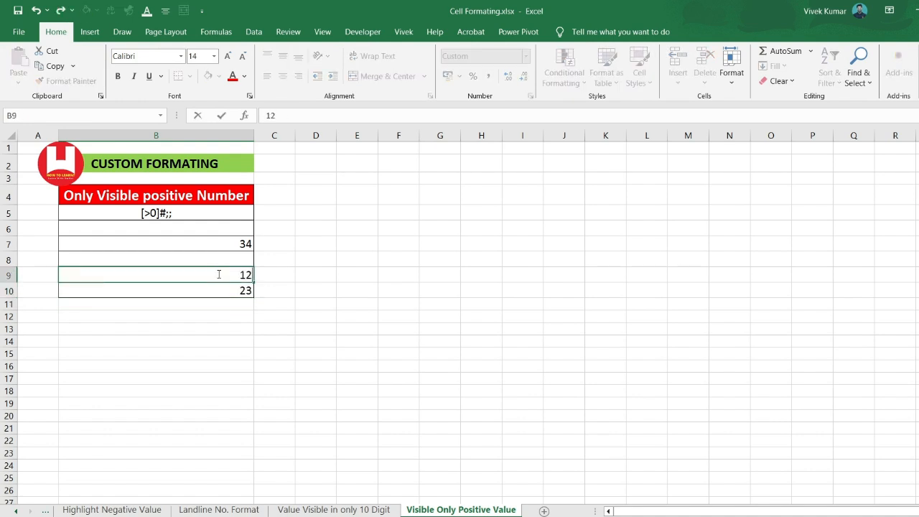
key("Return")
left_click(204, 263)
type("87")
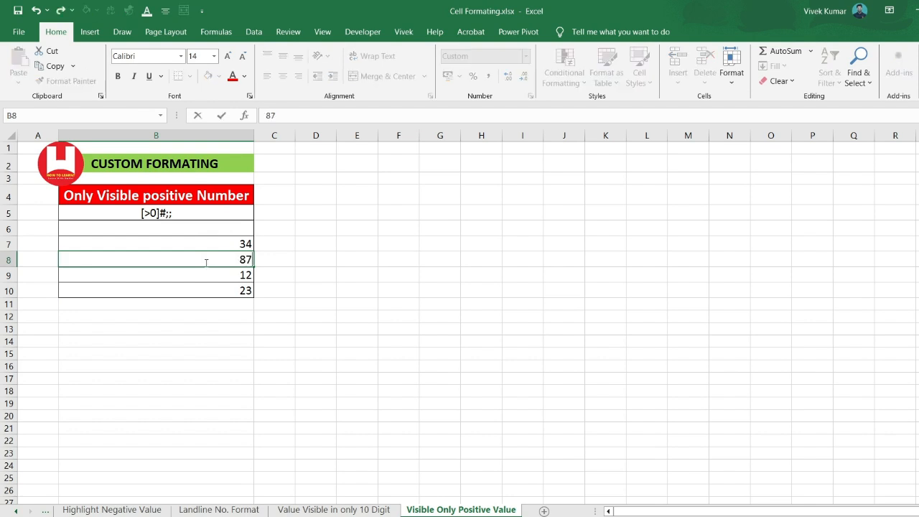
key("Return")
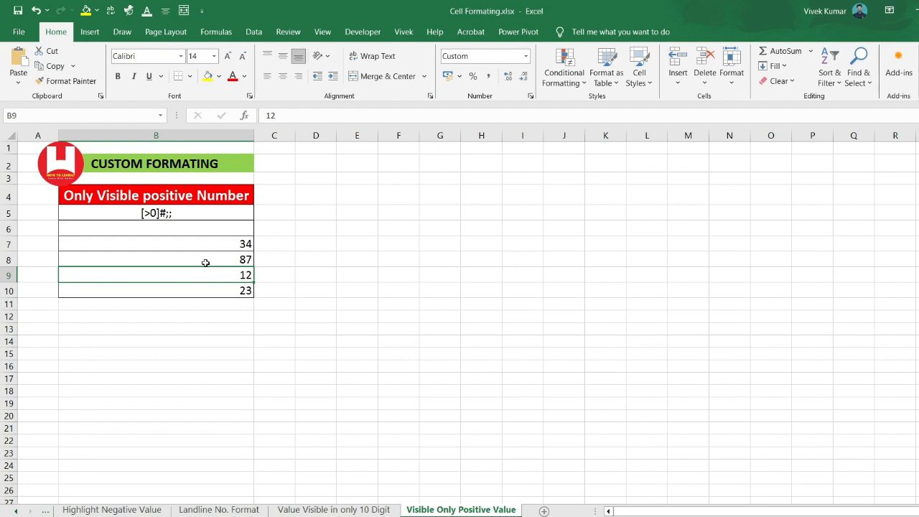
Return to the Landline No. Format sheet to review the formatted landline numbers.
right_click(239, 510)
key("Escape")
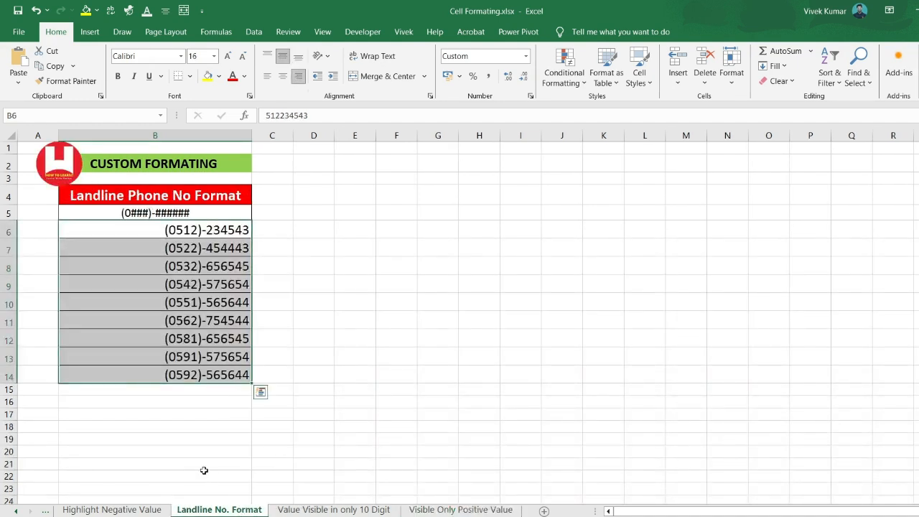